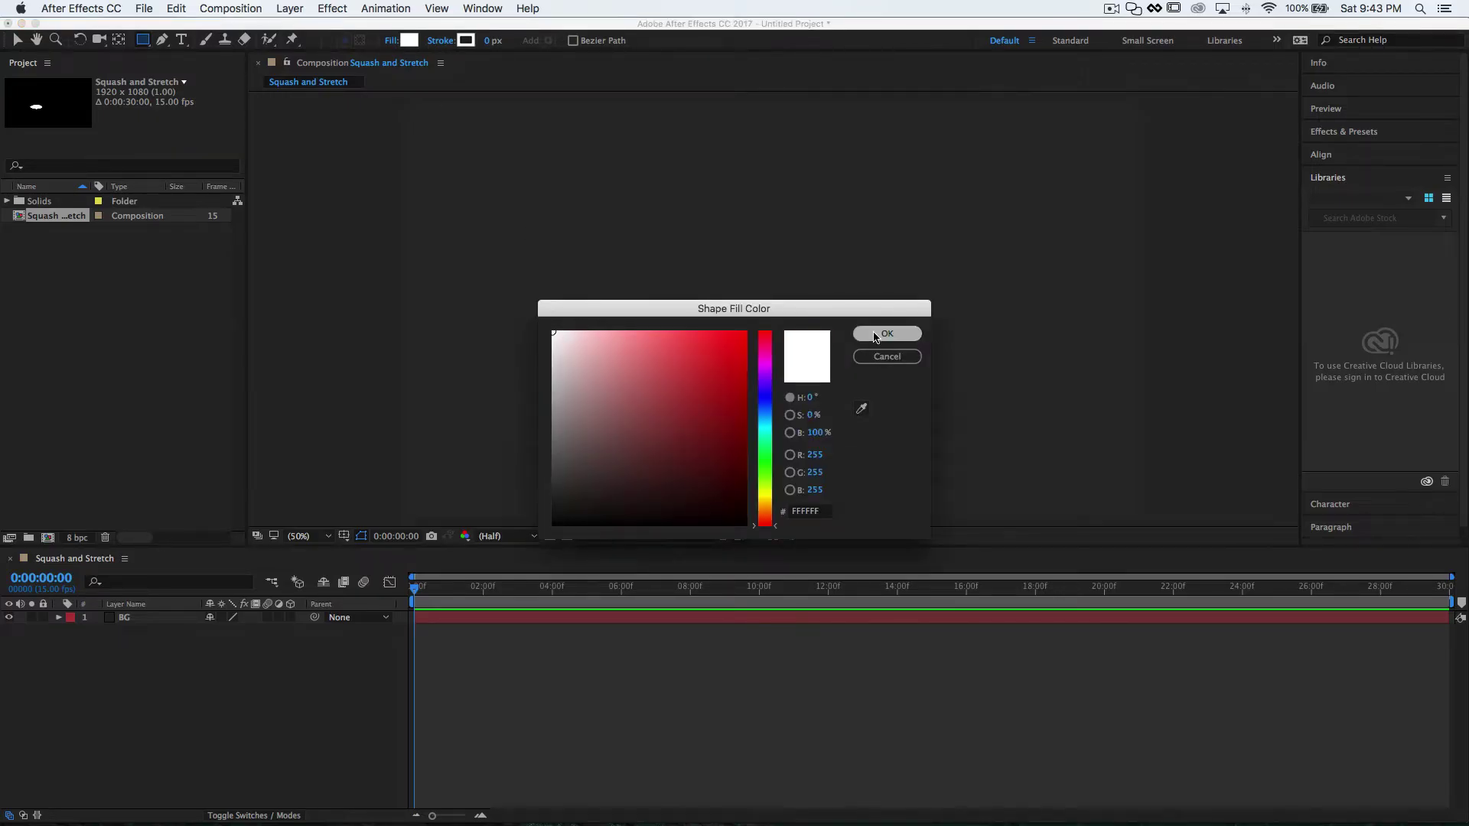
Step: Accept the white fill colour and draw a white square without stroke in the upper middle of the composition
left_click(865, 333)
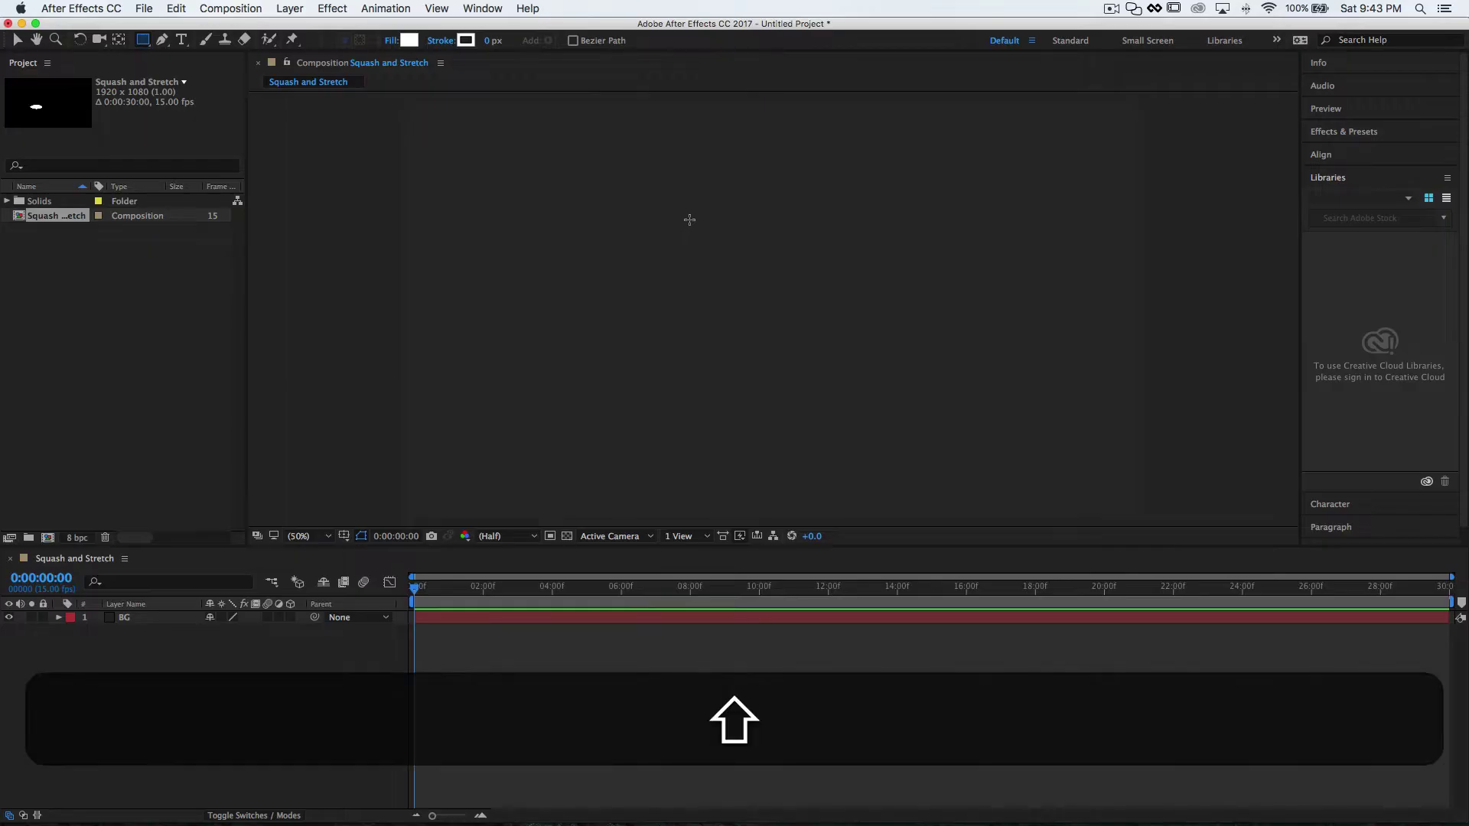
left_click_drag(689, 218, 766, 256)
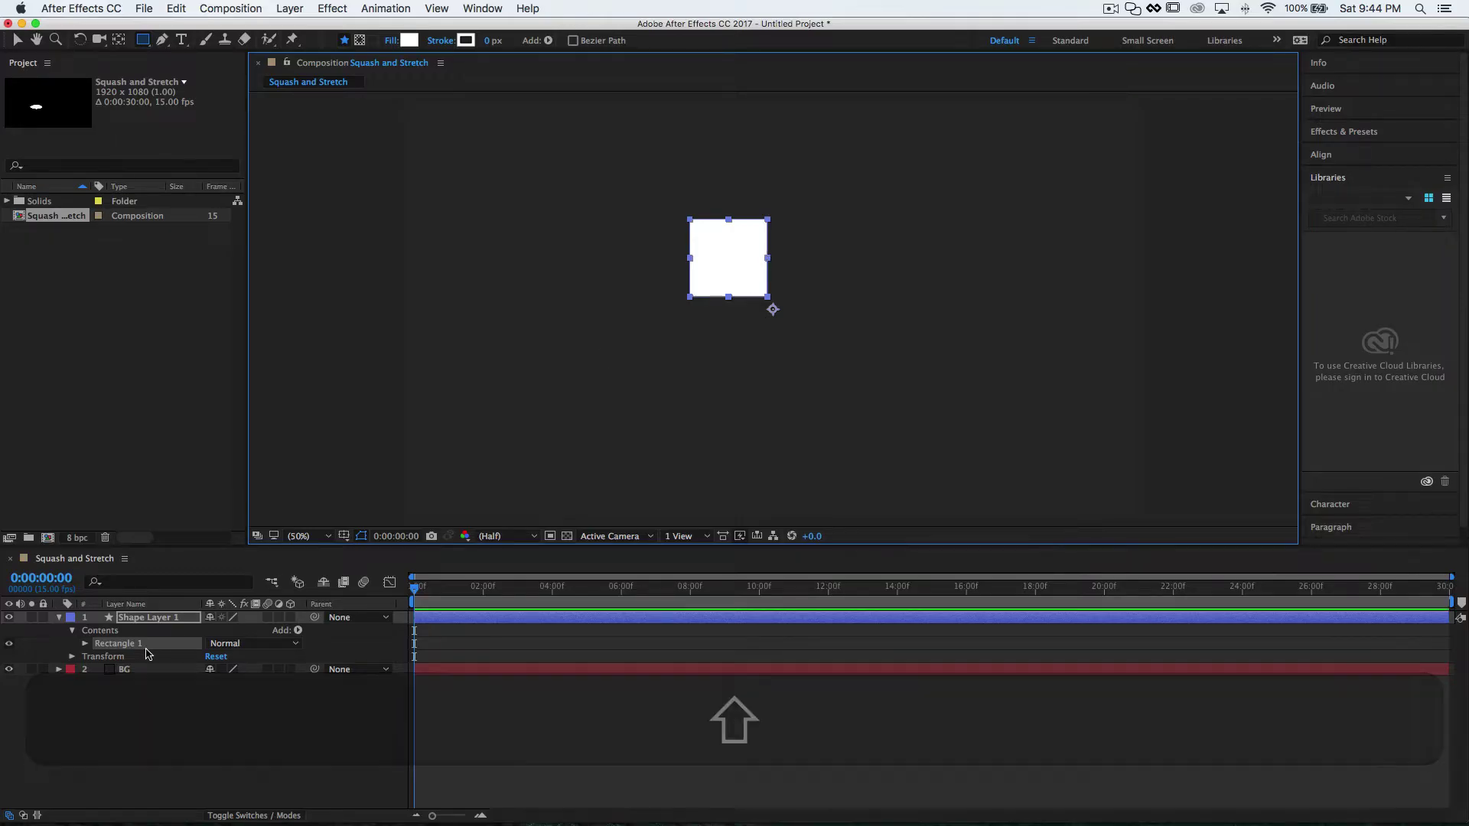
Step: Snap the square's anchor point to the midpoint of its top edge using the Pan Behind tool, and turn snapping off
left_click(172, 619)
left_click(158, 662)
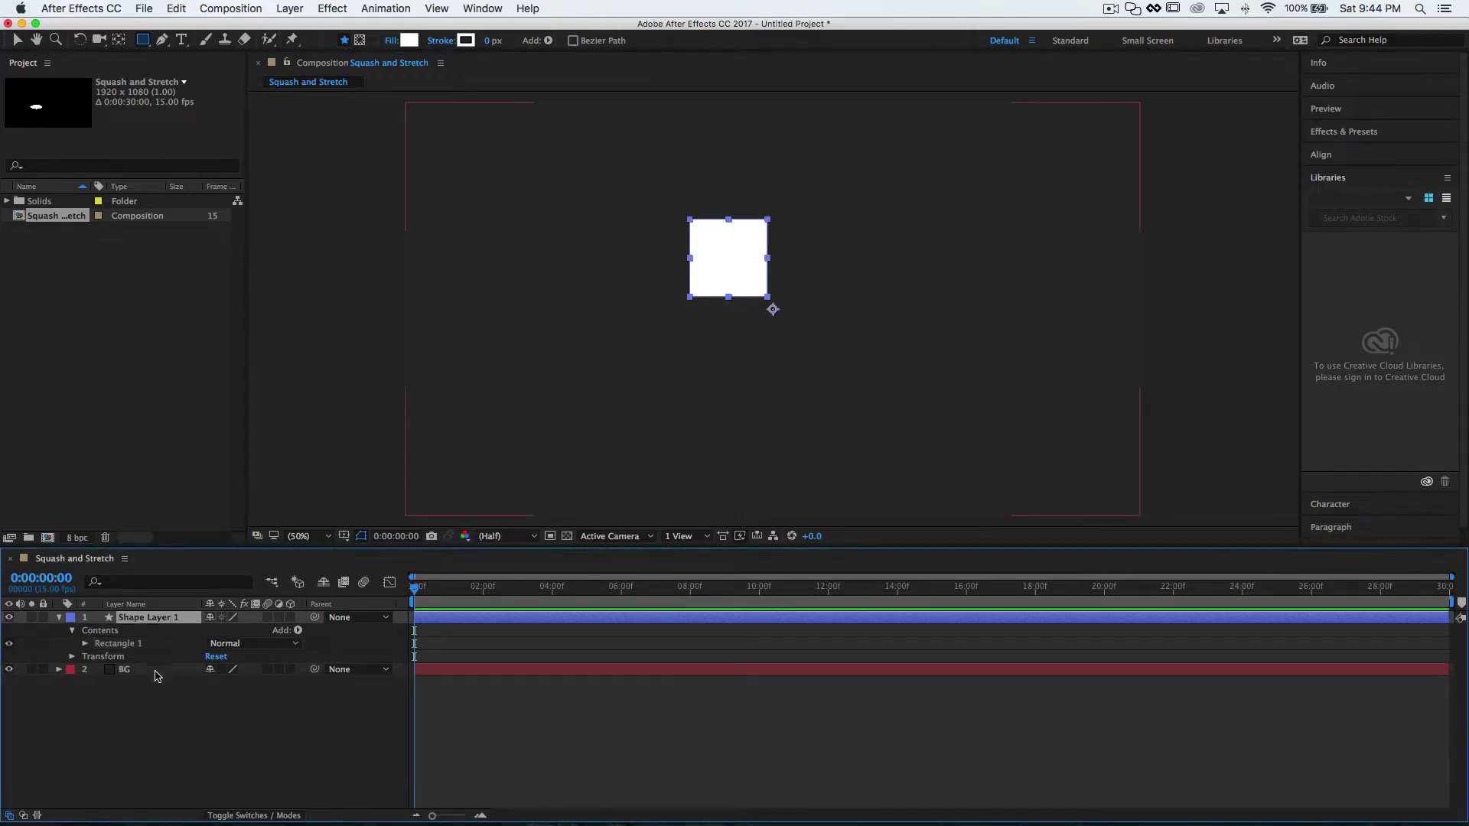
left_click(160, 621)
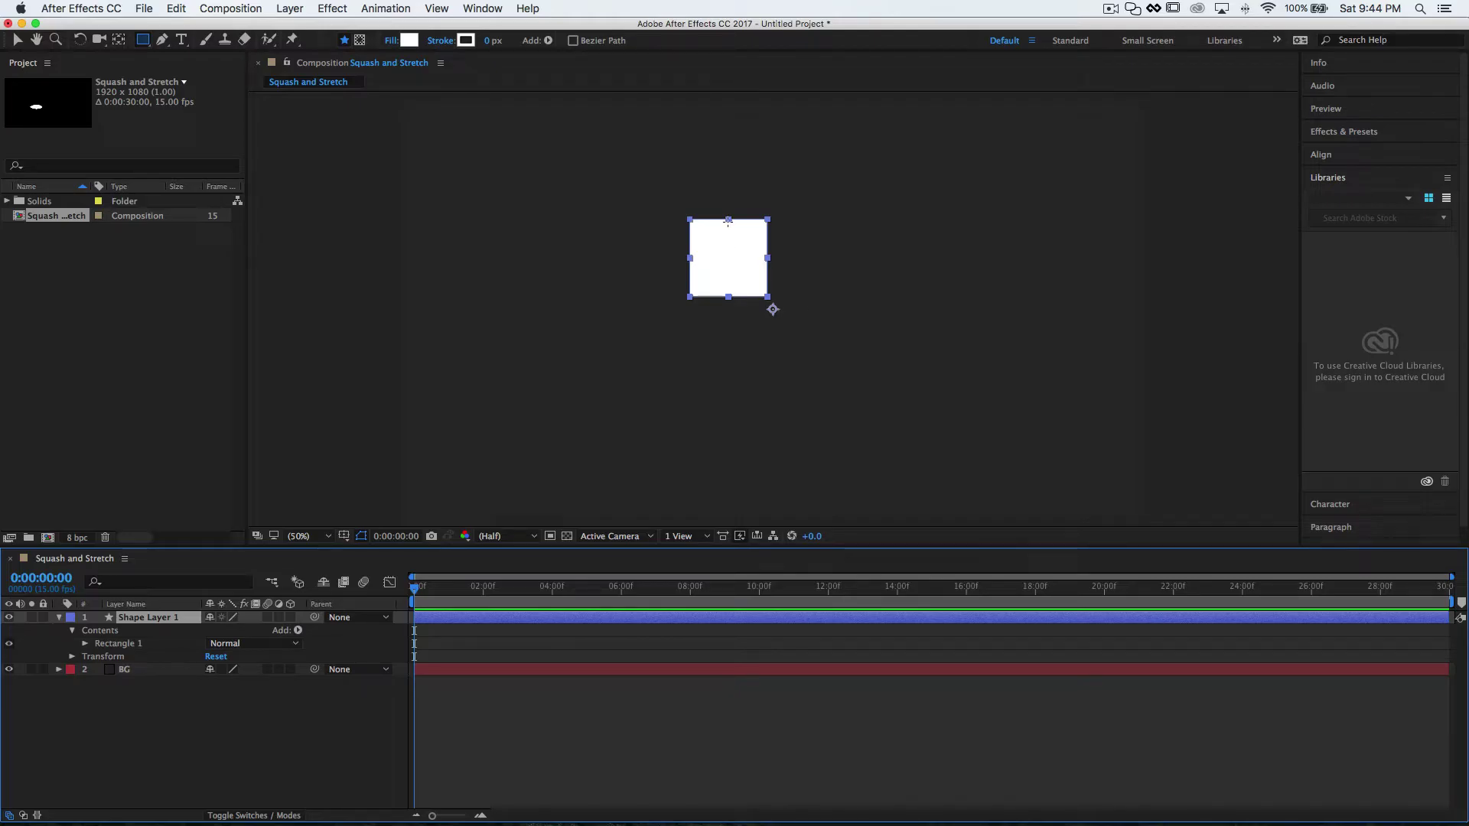
key("y")
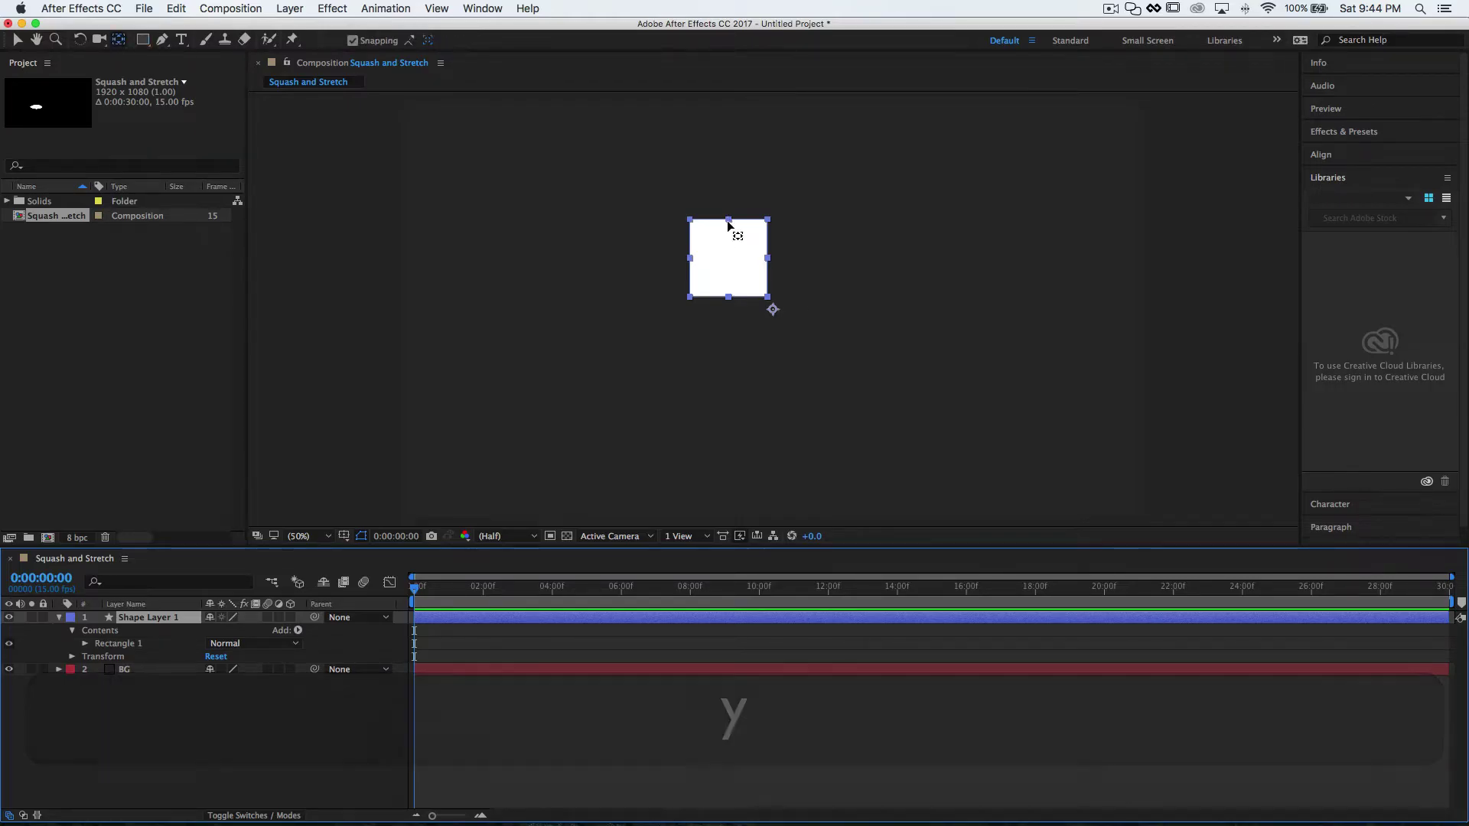
left_click(353, 42)
left_click(353, 42)
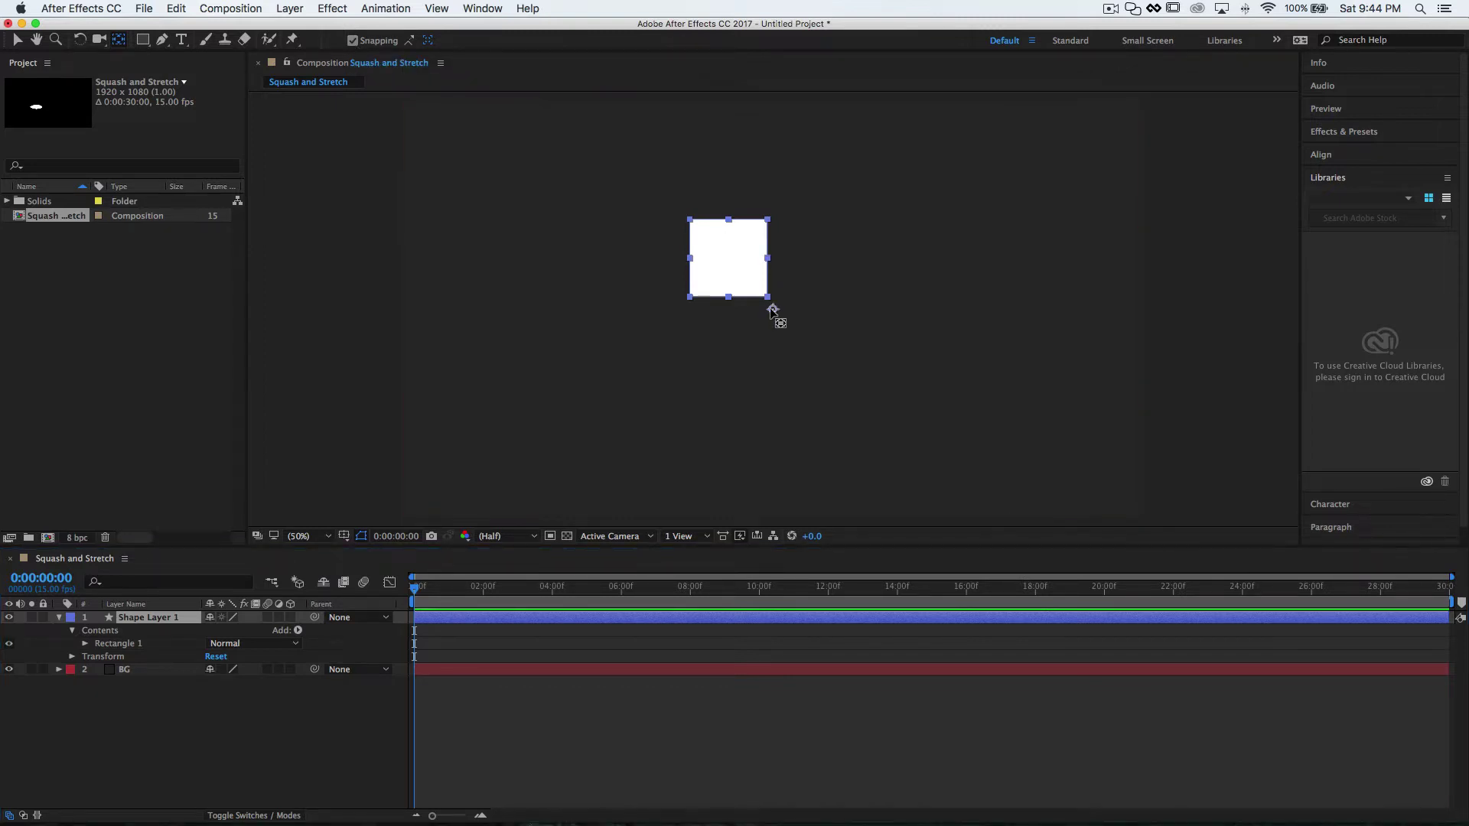
left_click_drag(773, 309, 731, 222)
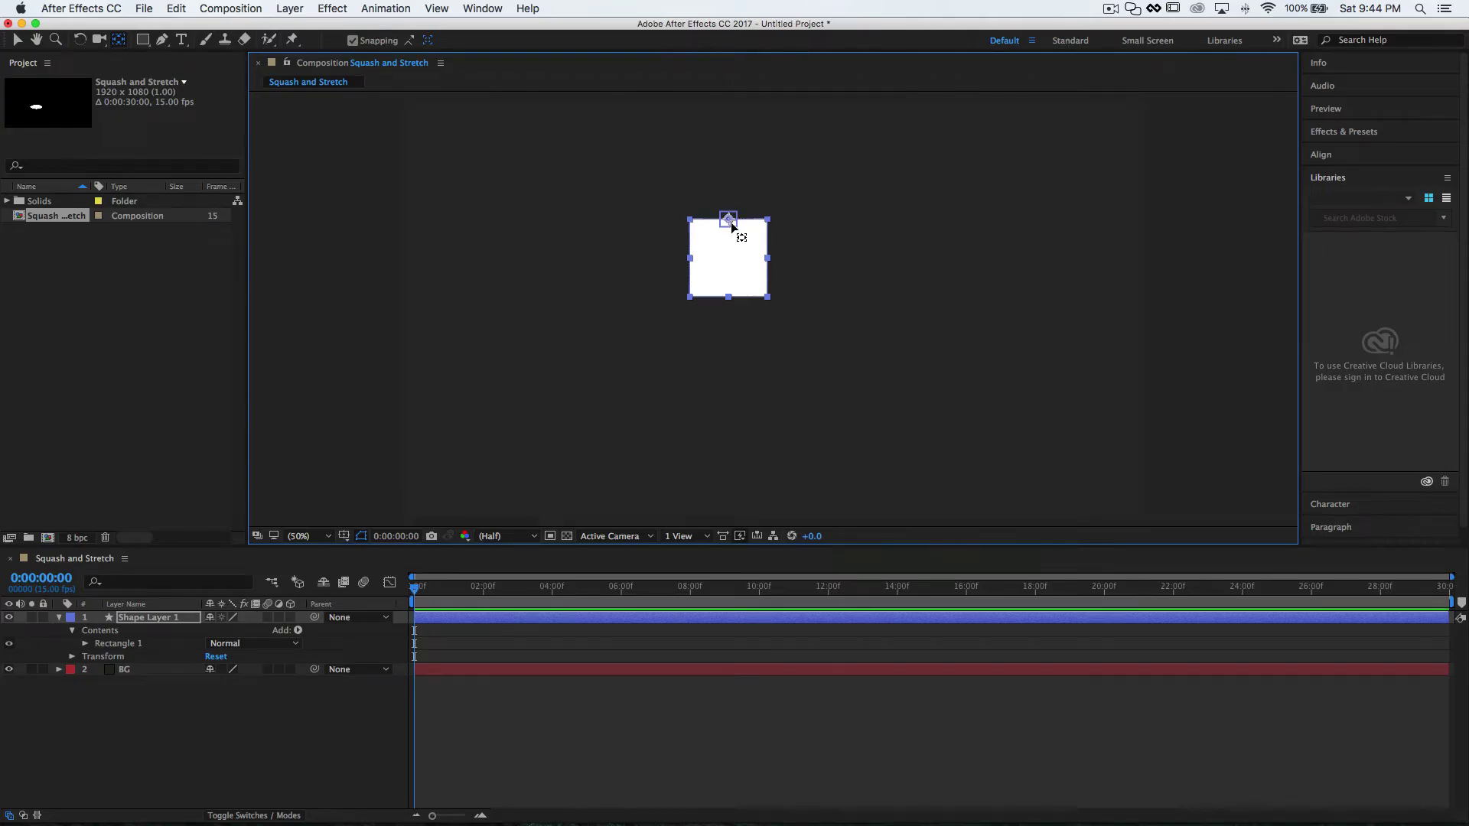
left_click(352, 41)
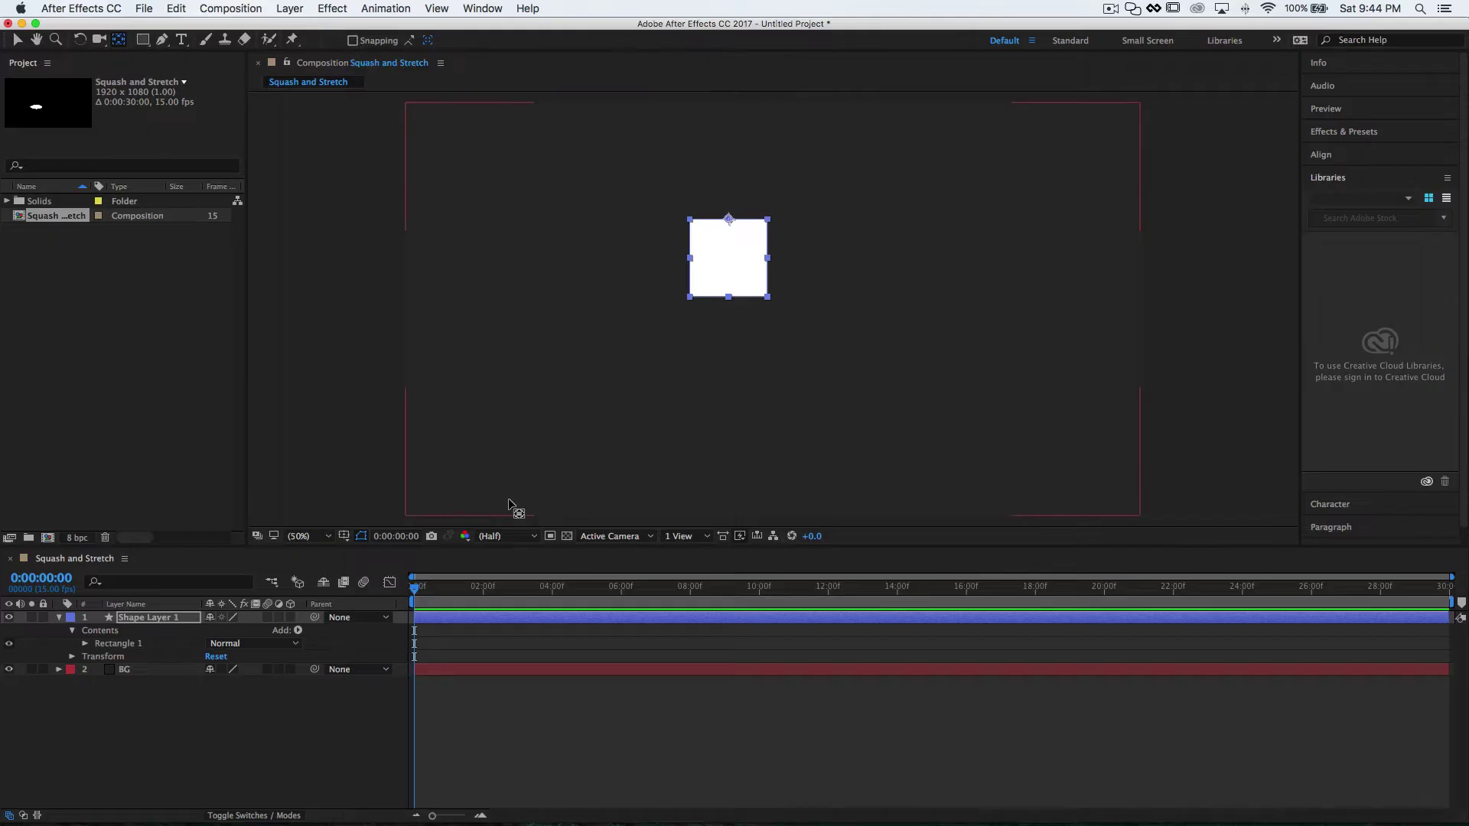
Step: Reveal Shape Layer 1's Position property and separate its dimensions into X and Y, leaving the layer deselected
left_click(149, 619)
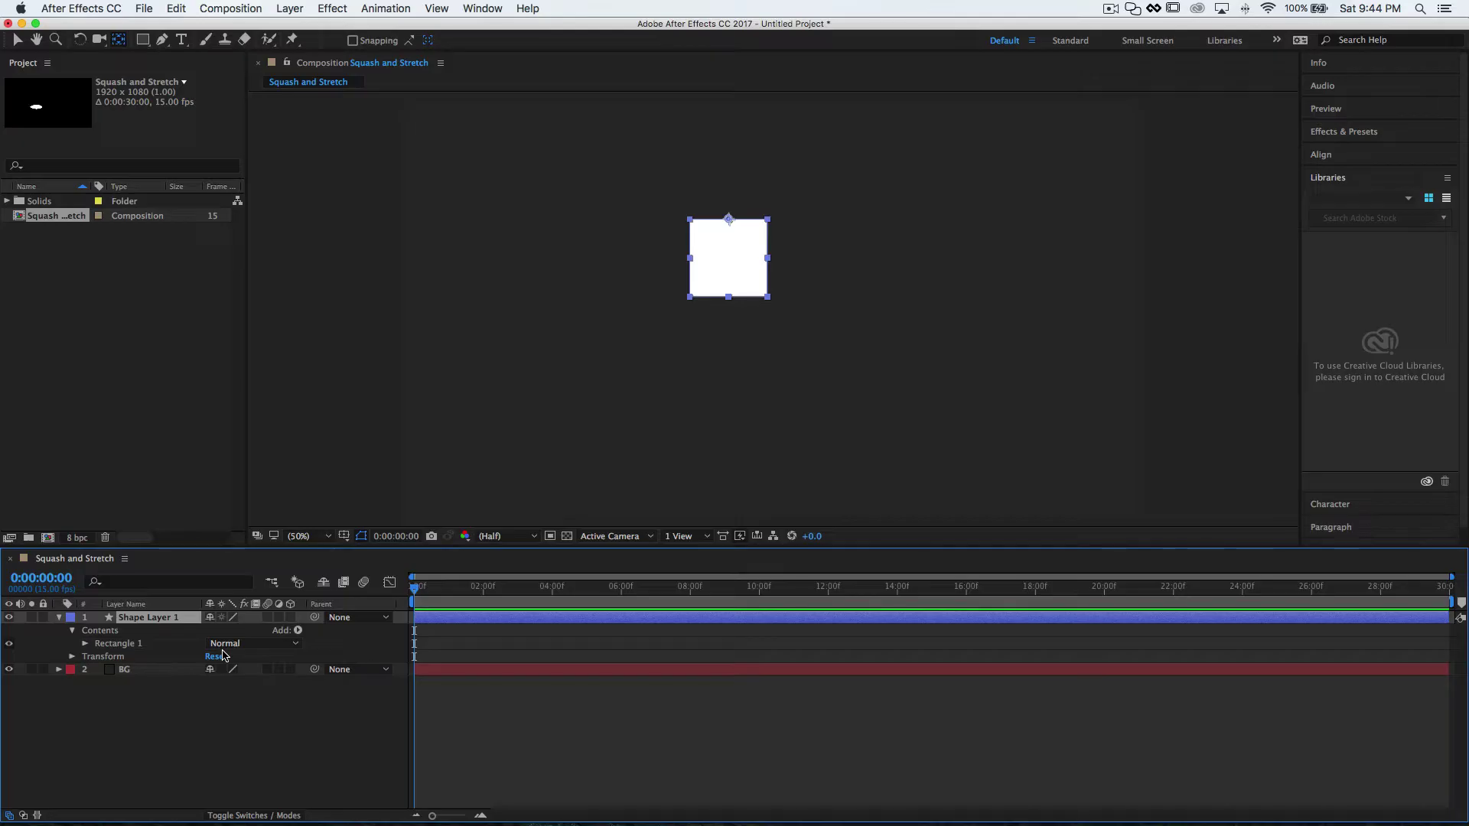
key("p")
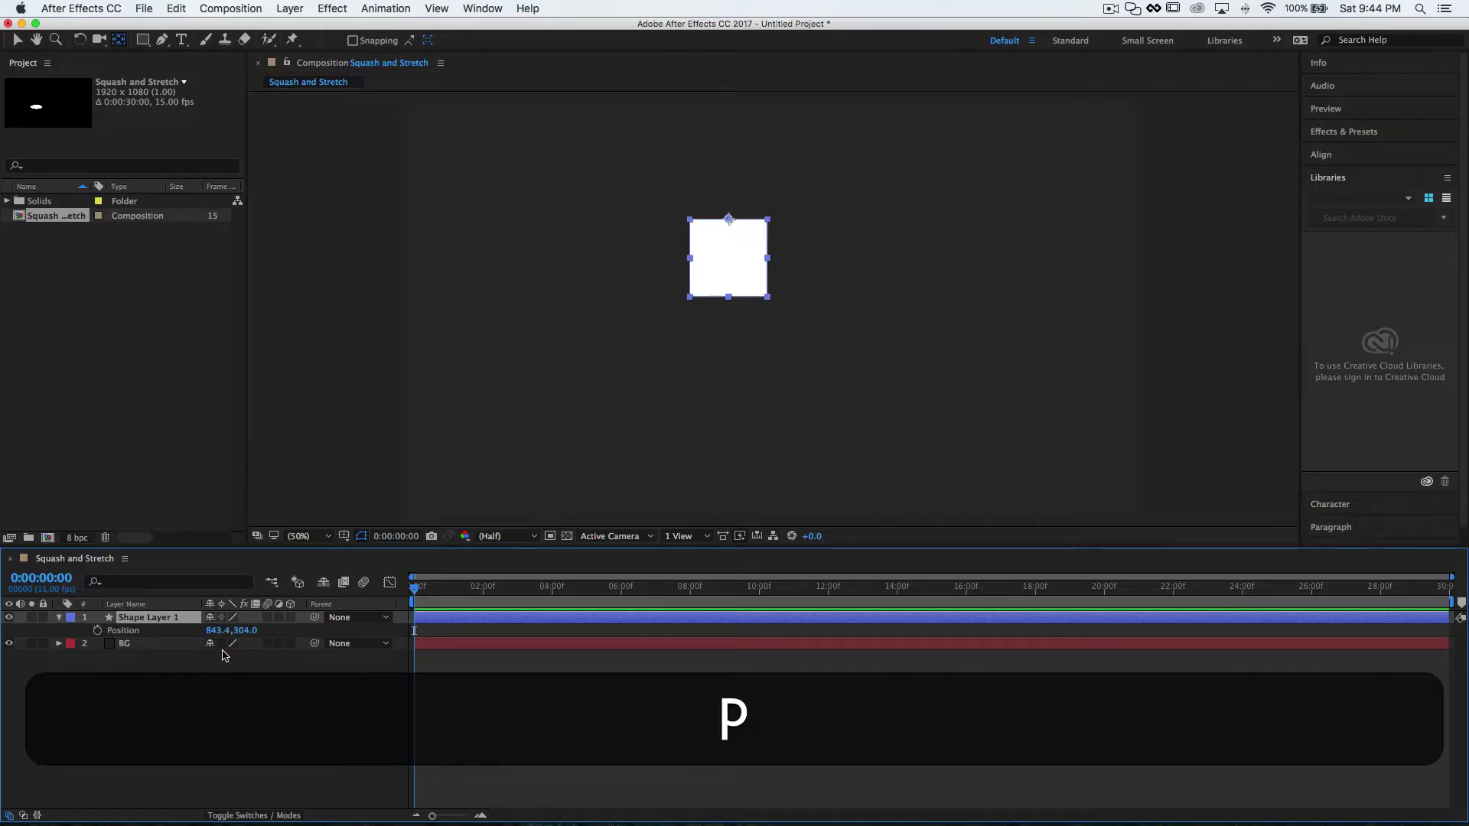
right_click(140, 636)
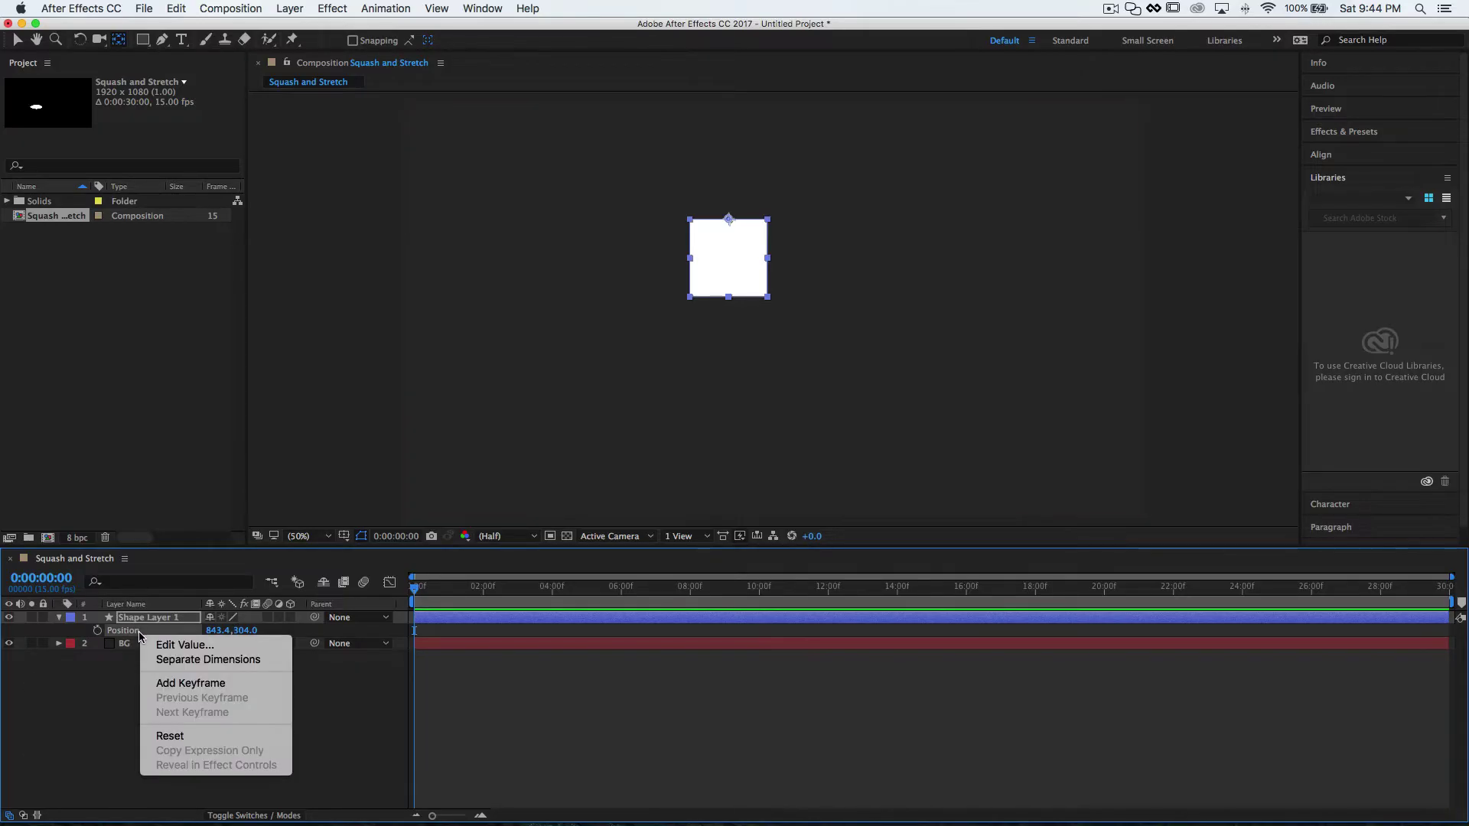
left_click(171, 663)
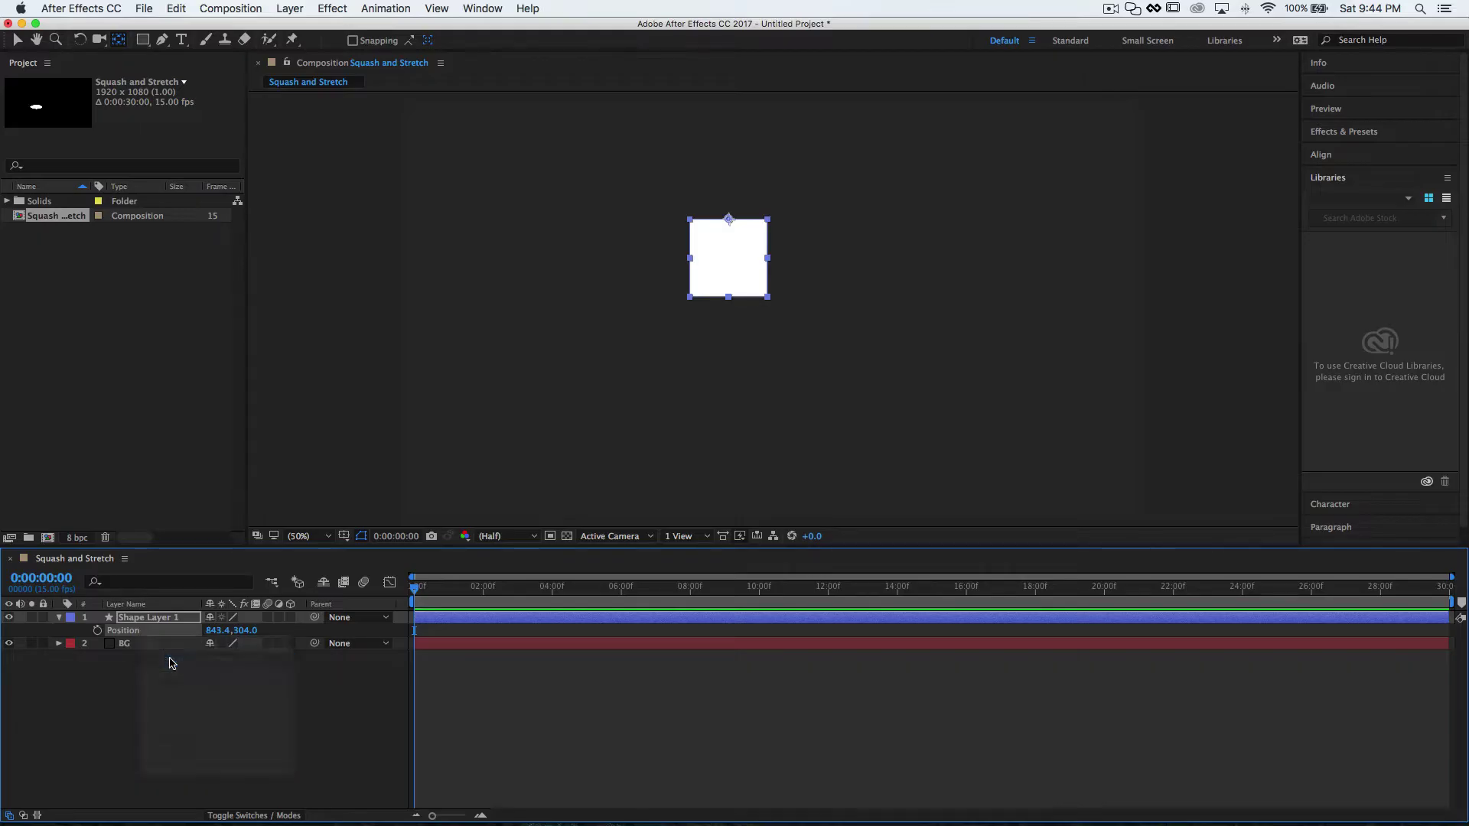
key("F2")
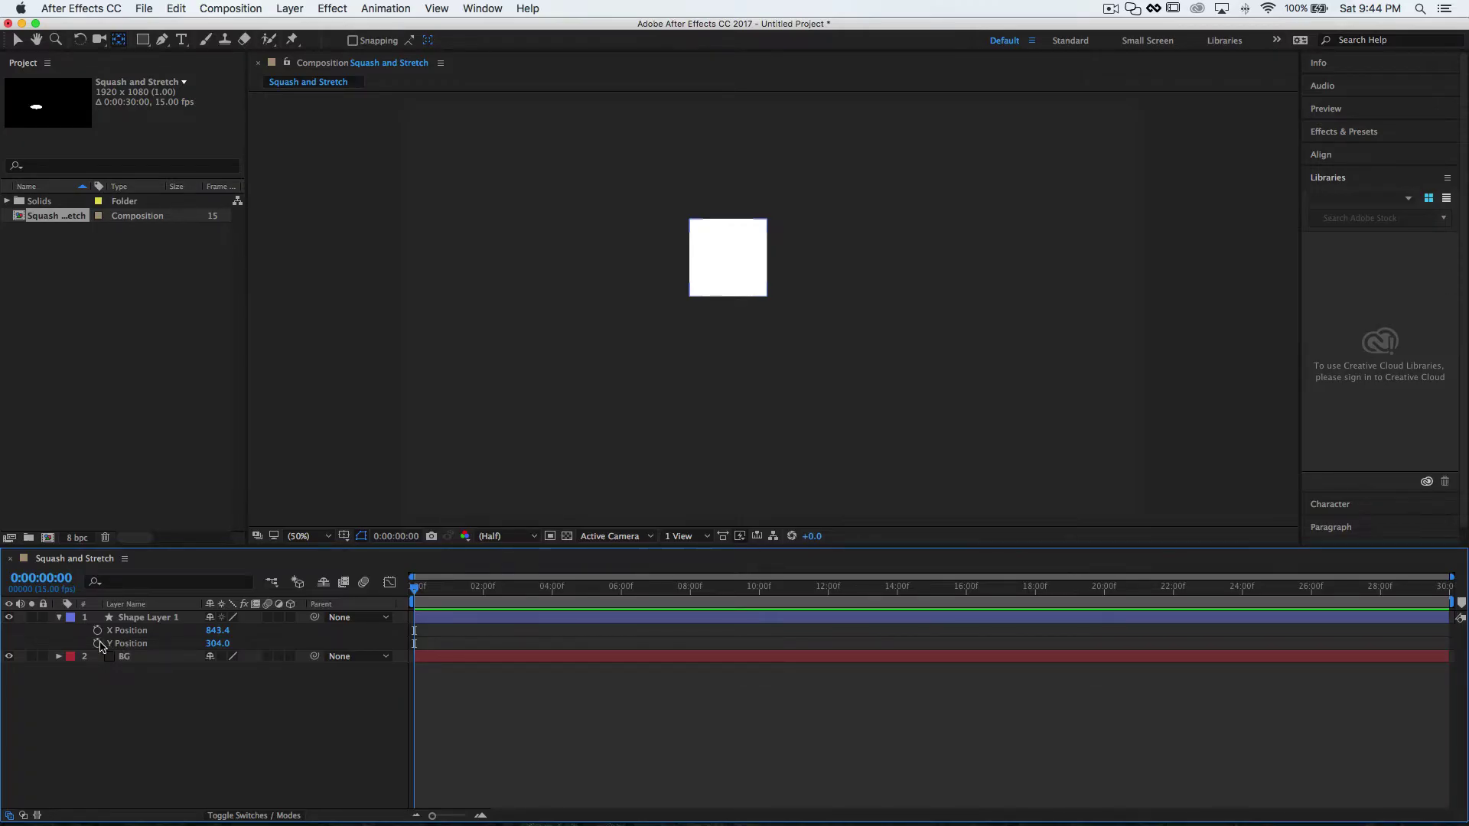
Step: Animate the square dropping by keyframing Y Position at 0:00:00:00 and setting it to 584.0 at 0:00:00:10
left_click(98, 643)
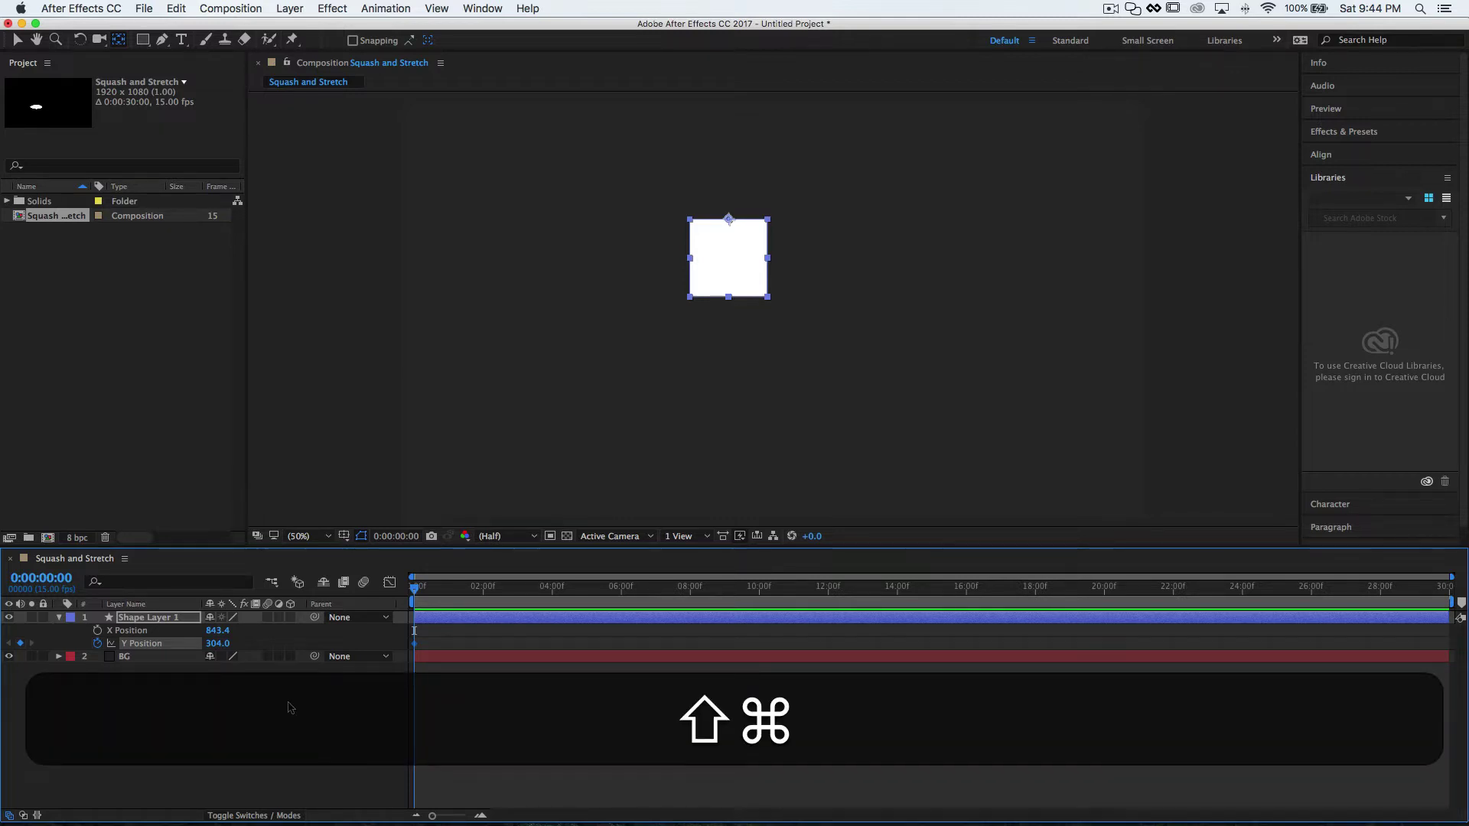
key("shift+super+Right")
left_click_drag(217, 643, 433, 644)
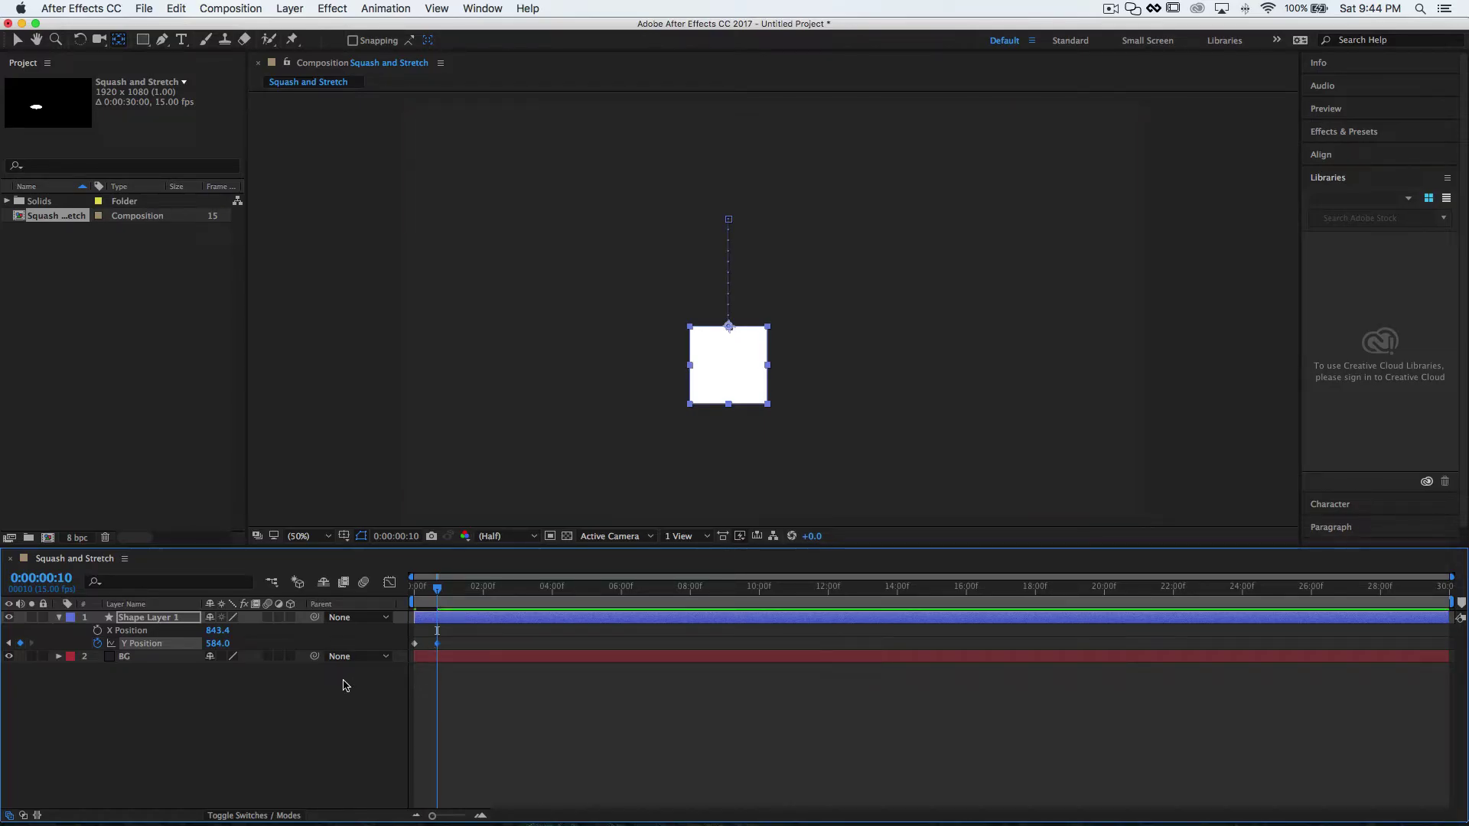
Step: Hold the square at its lowest point by adding a Y Position keyframe with the same value at 0:00:00:13
key("super+Right")
key("super+Right")
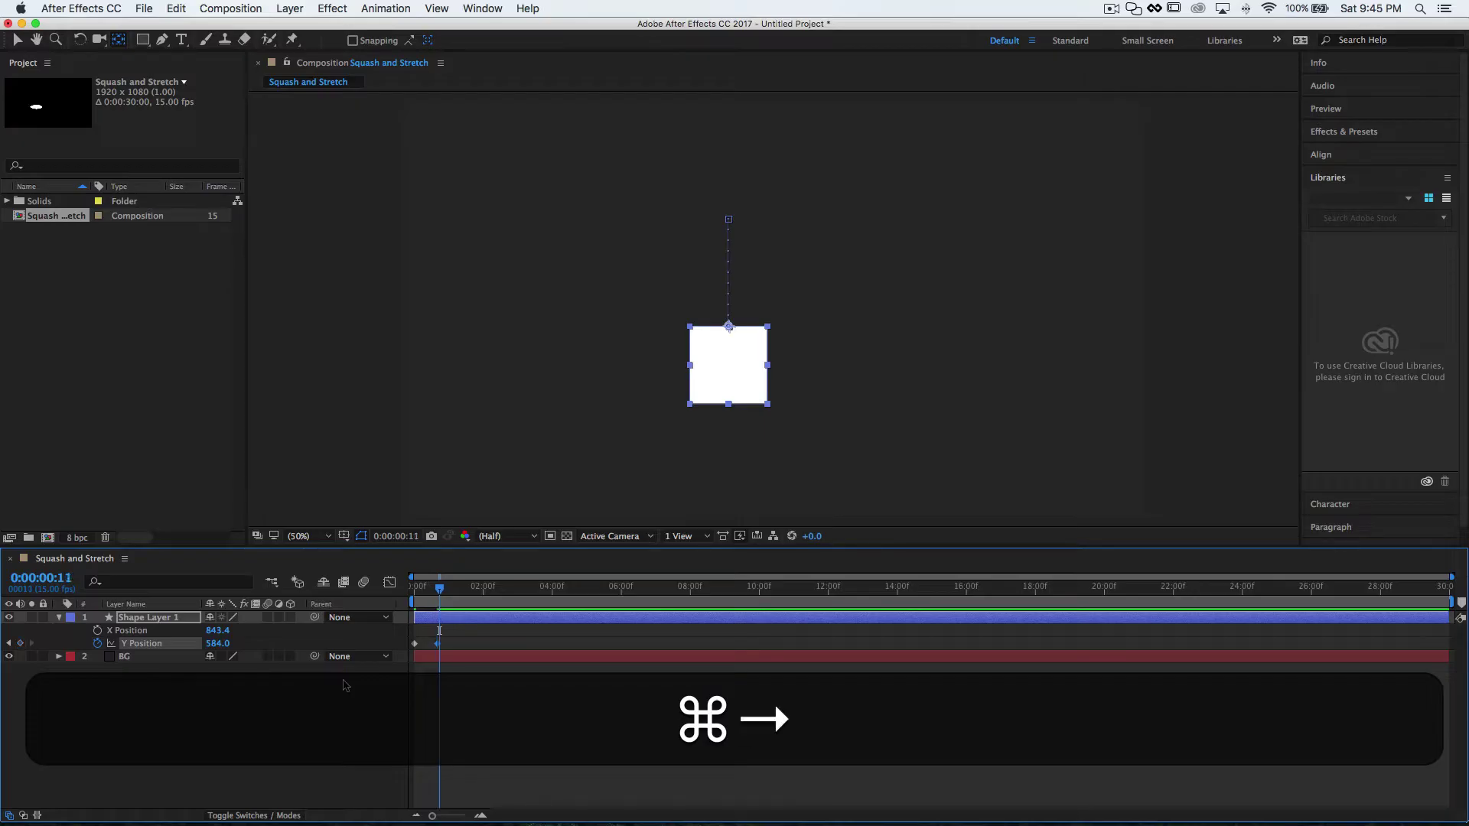
key("super+Right")
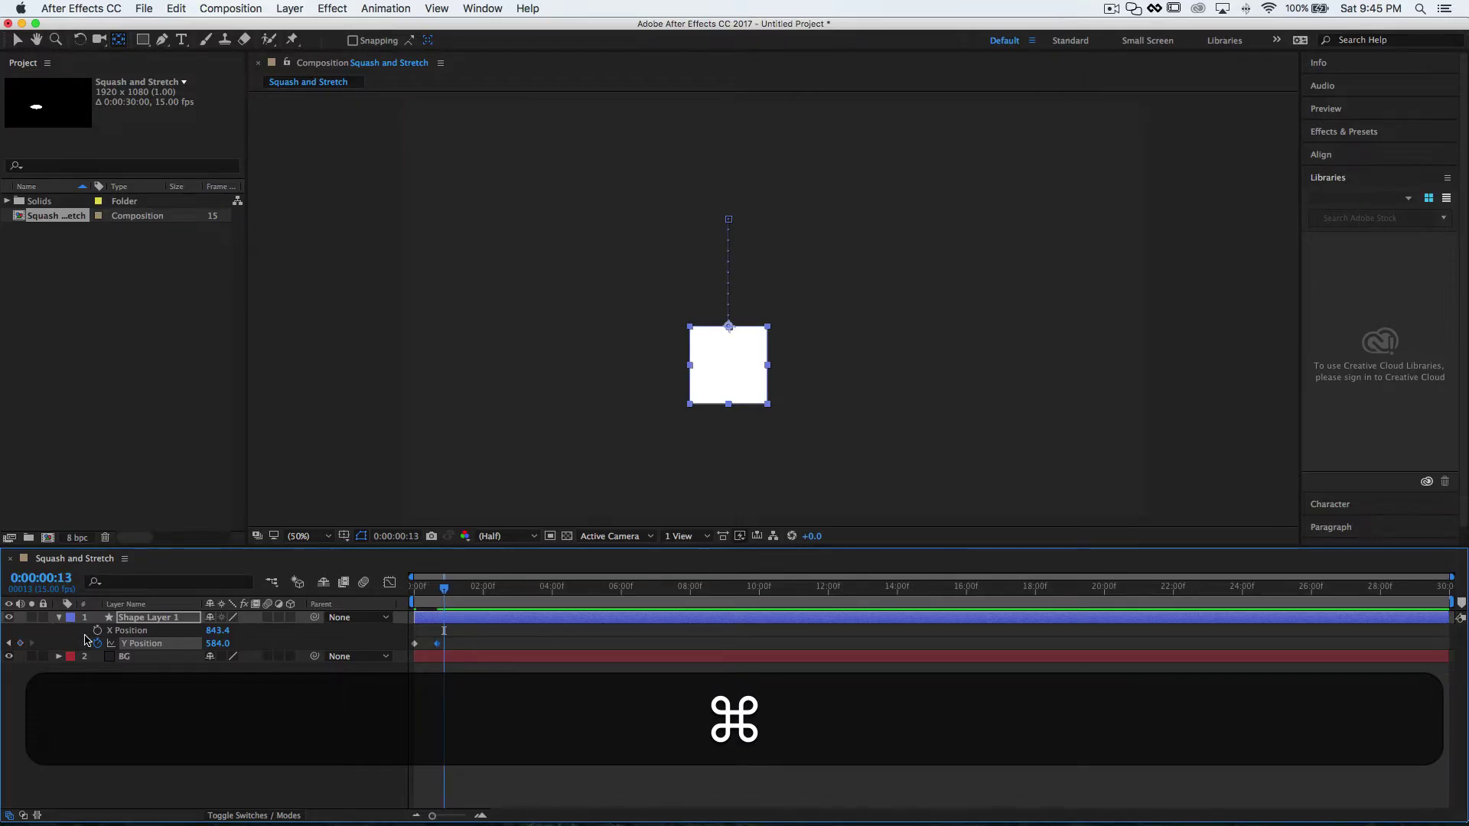
left_click(20, 644)
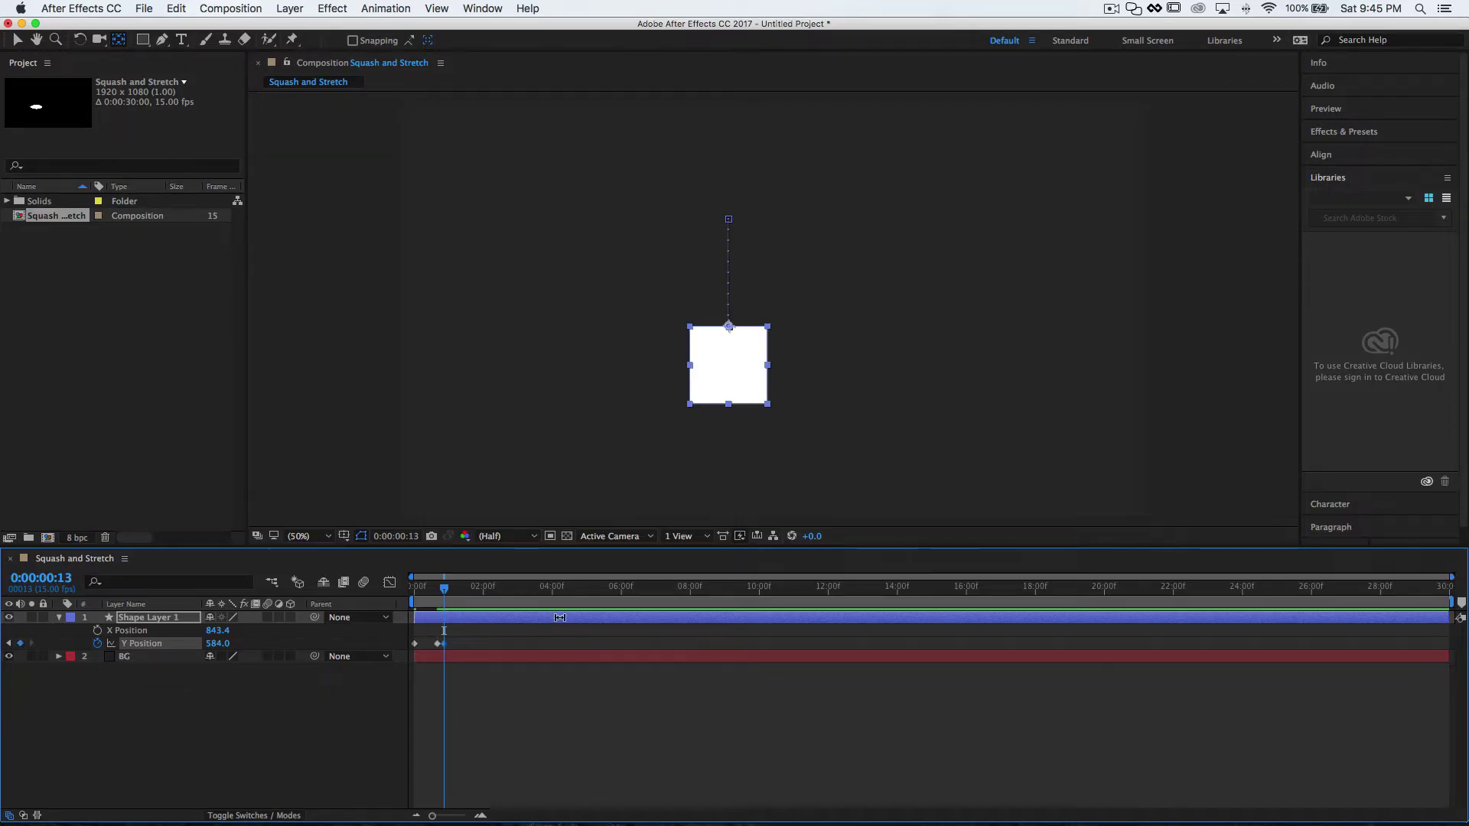
Step: Return the square to its starting height by copying the first Y Position keyframe to 0:00:01:08
key("shift")
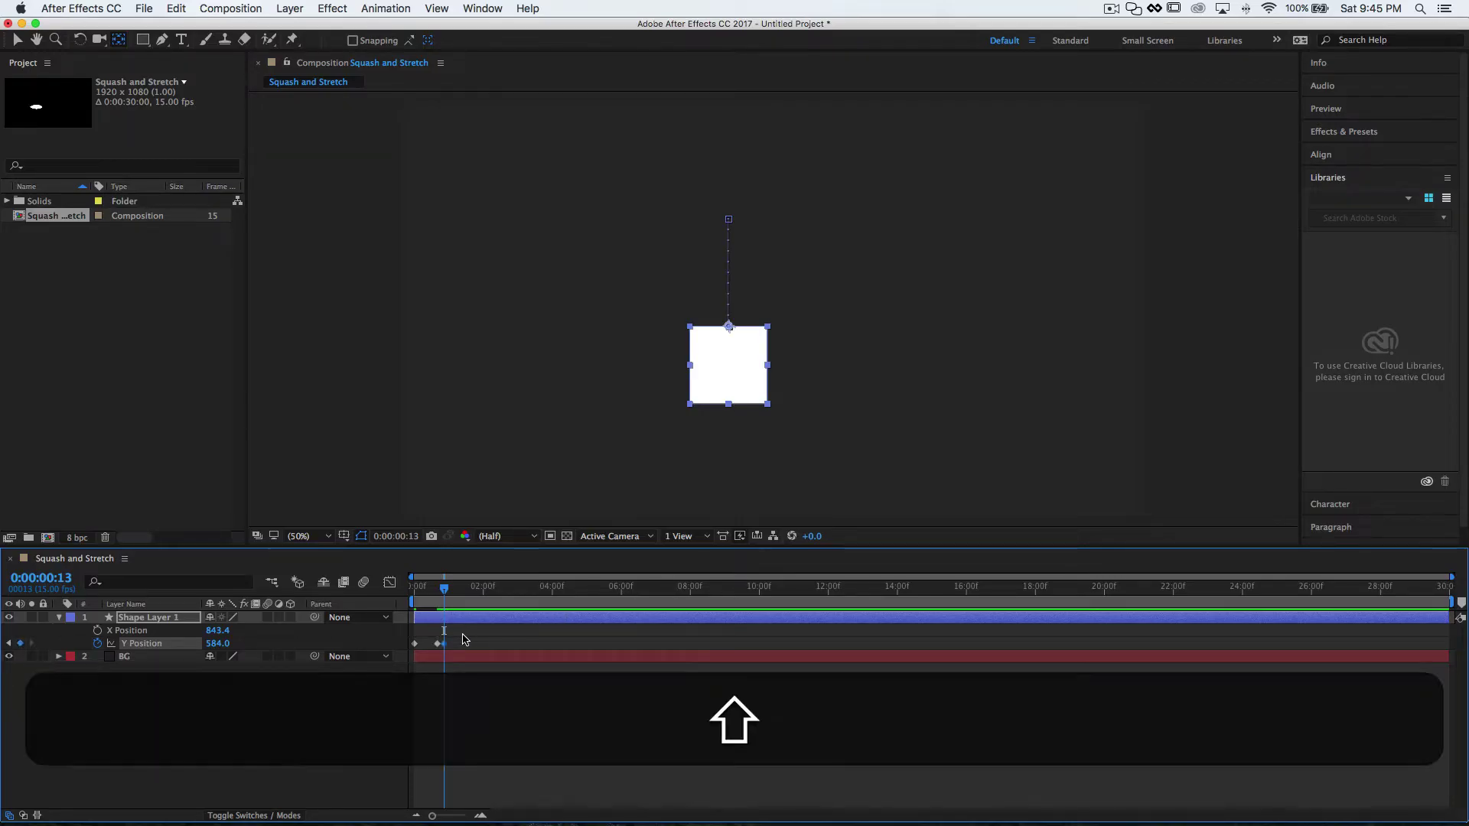
key("shift+super+Right")
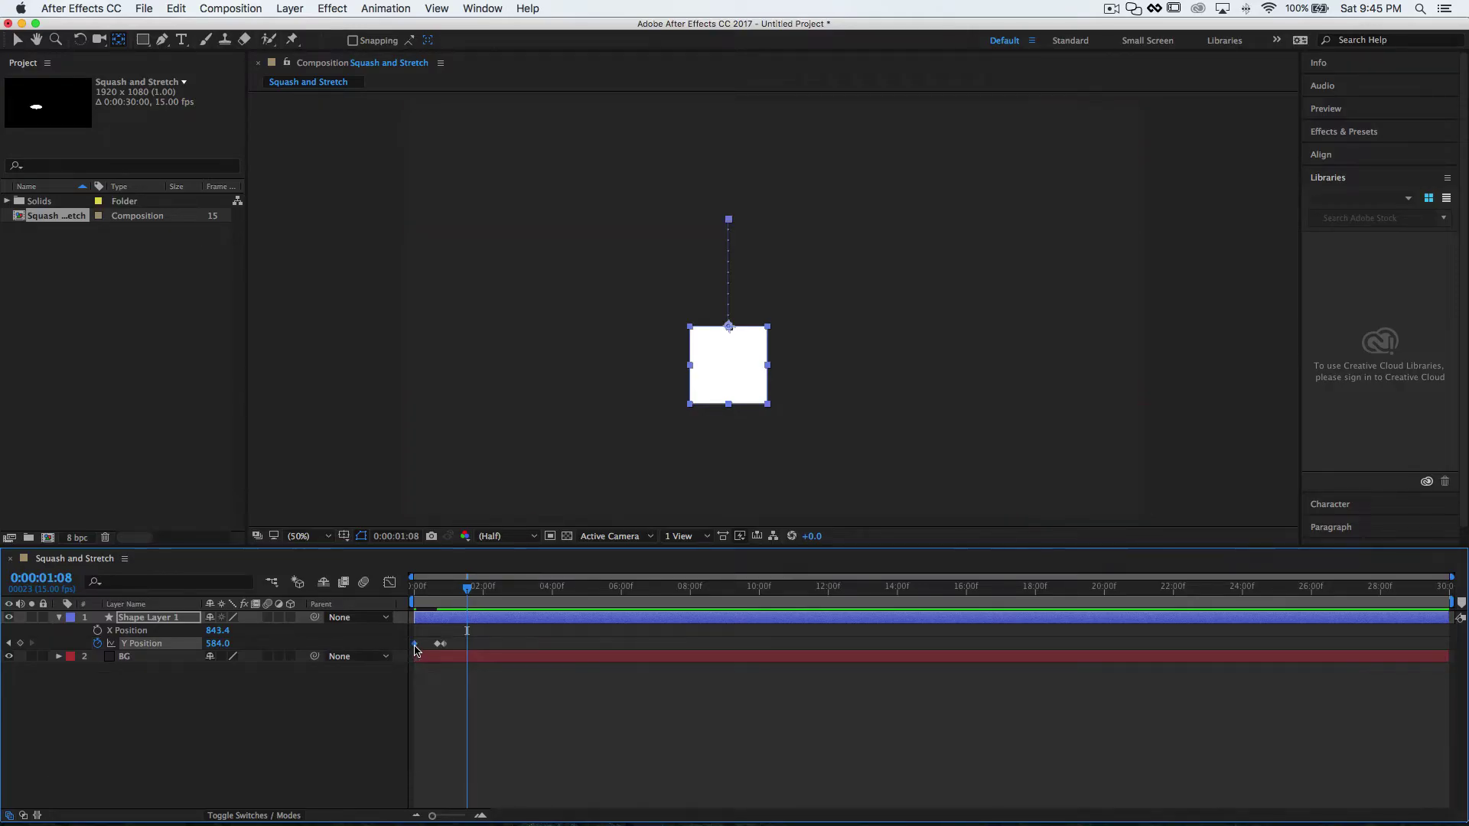
key("super")
key("super+c")
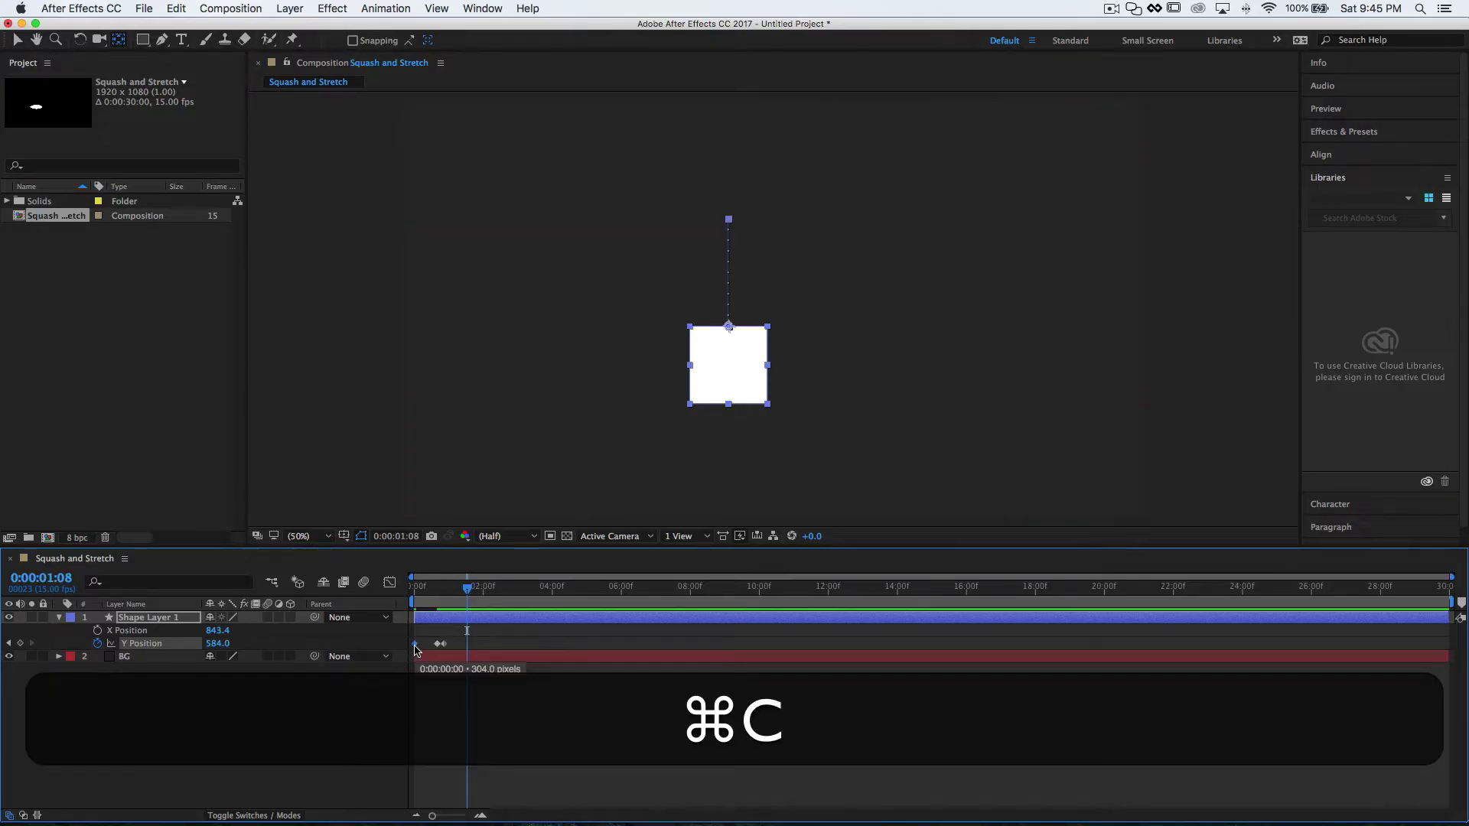
key("super+v")
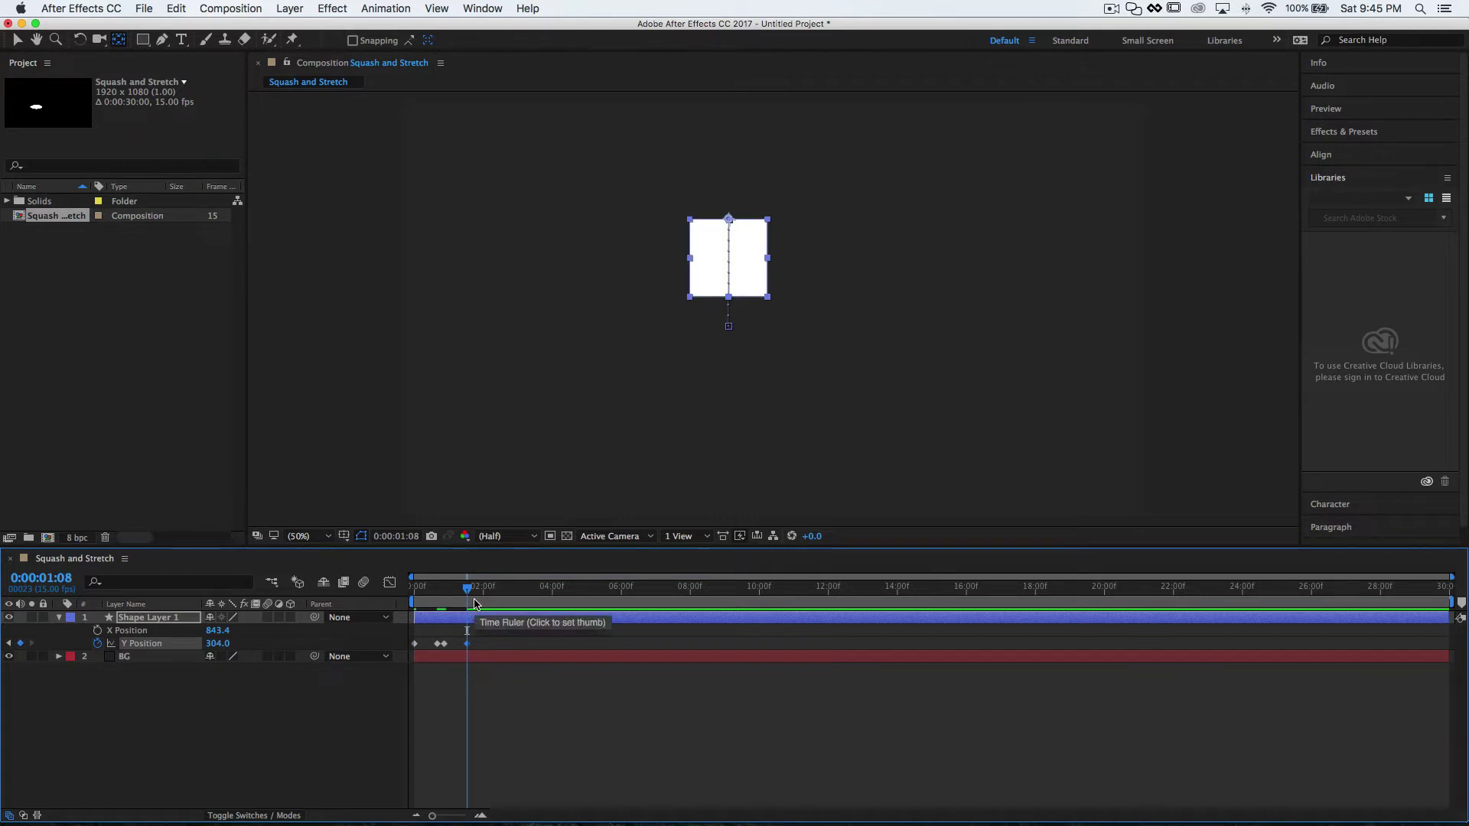
Step: End the work area at 0:00:01:08 and preview the square's up-and-down motion
key("n")
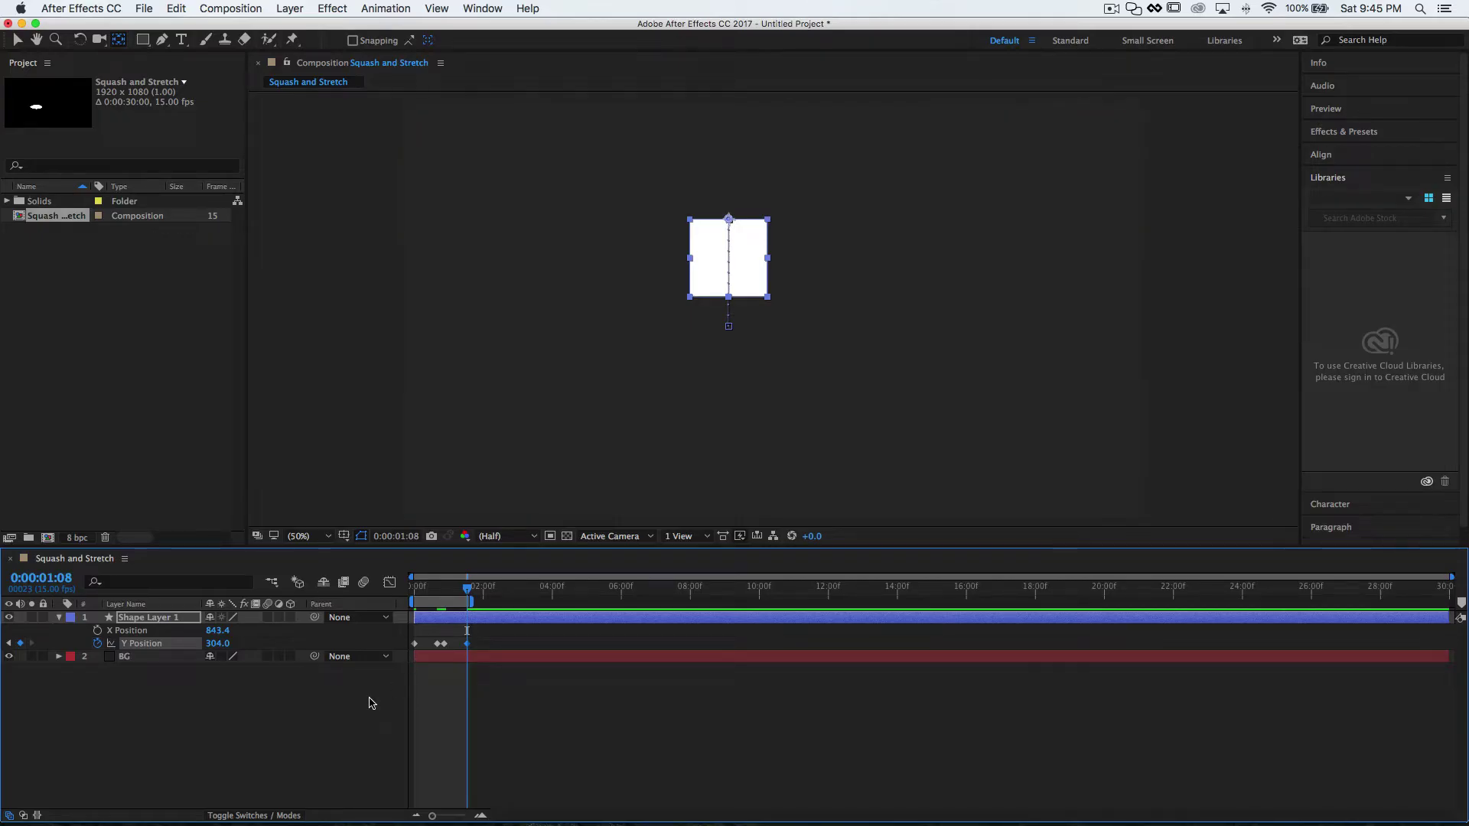
key("ctrl")
key("ctrl+0")
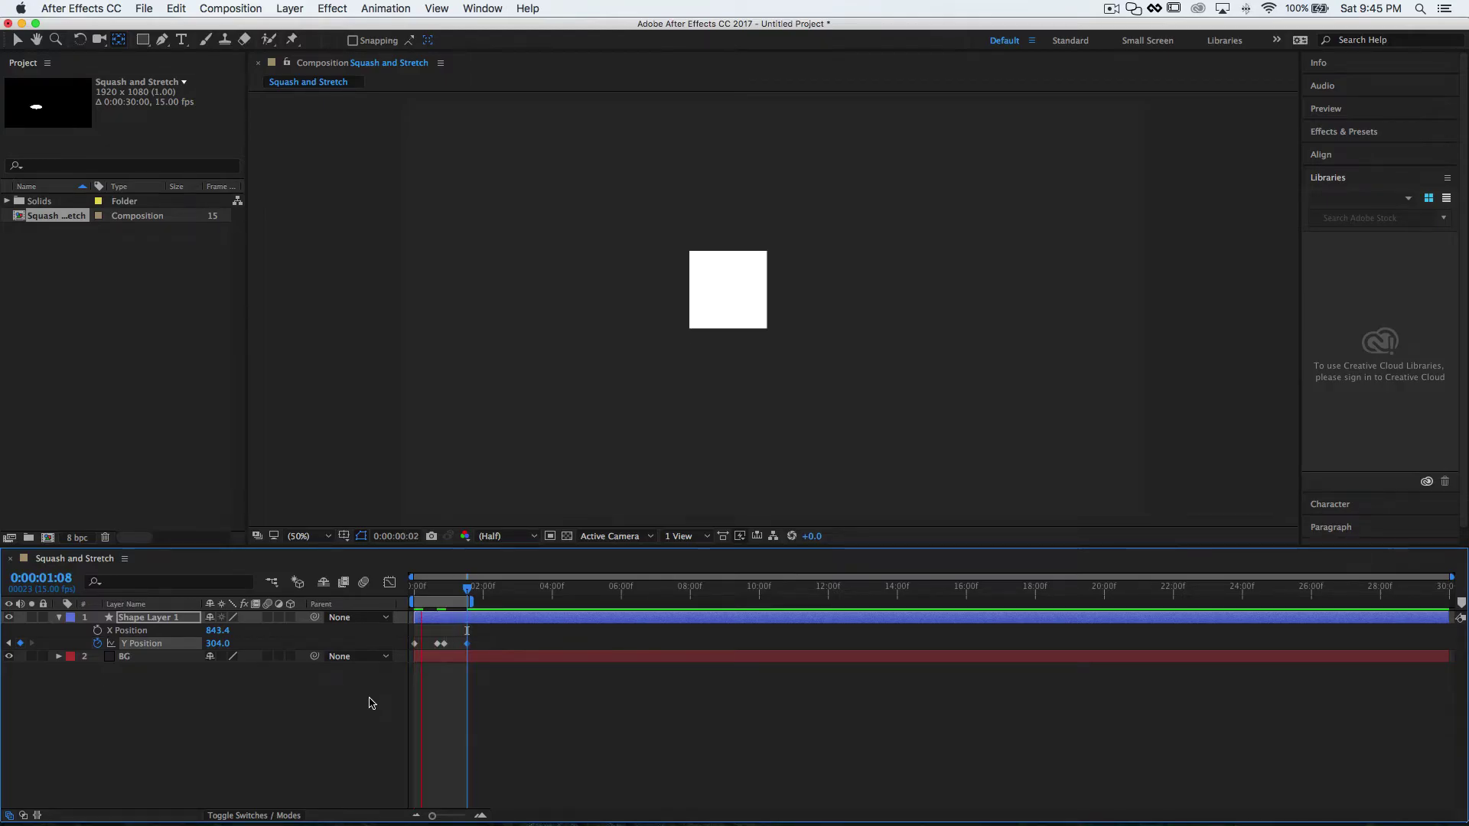
key("space")
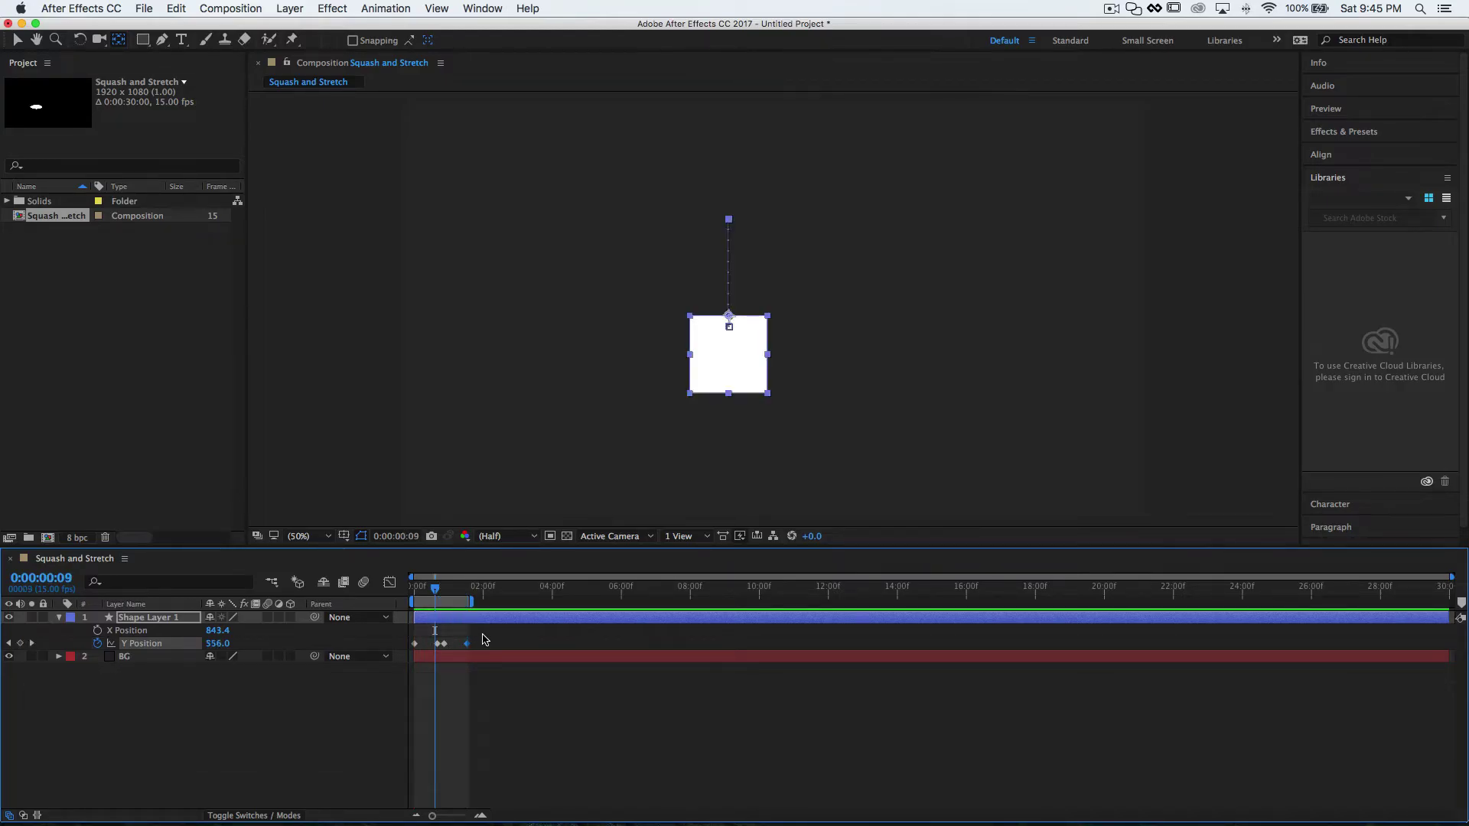
Step: Apply Easy Ease to all four Y Position keyframes and preview the eased motion
left_click(481, 641)
left_click_drag(482, 635, 406, 649)
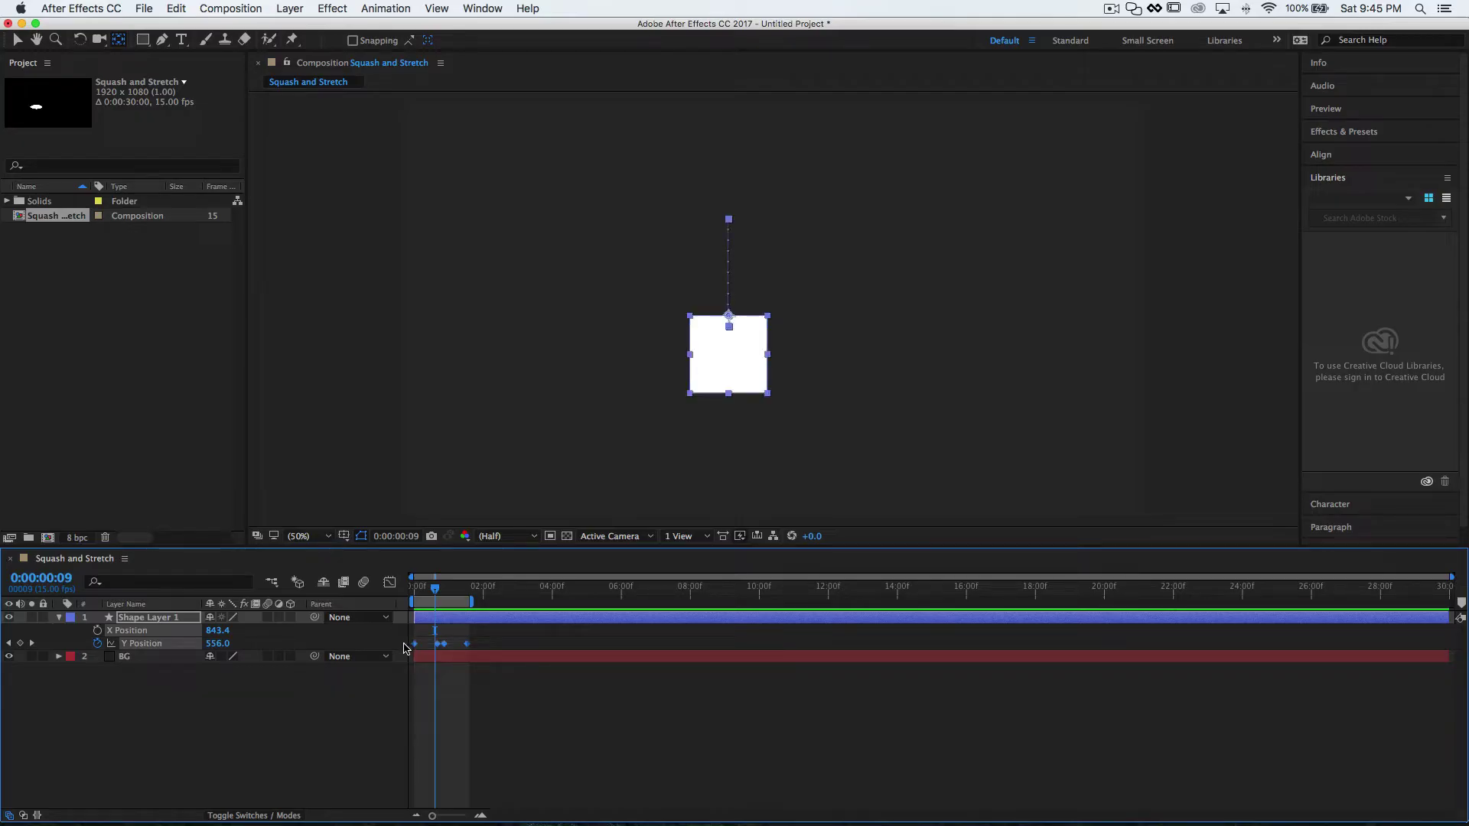
key("F9")
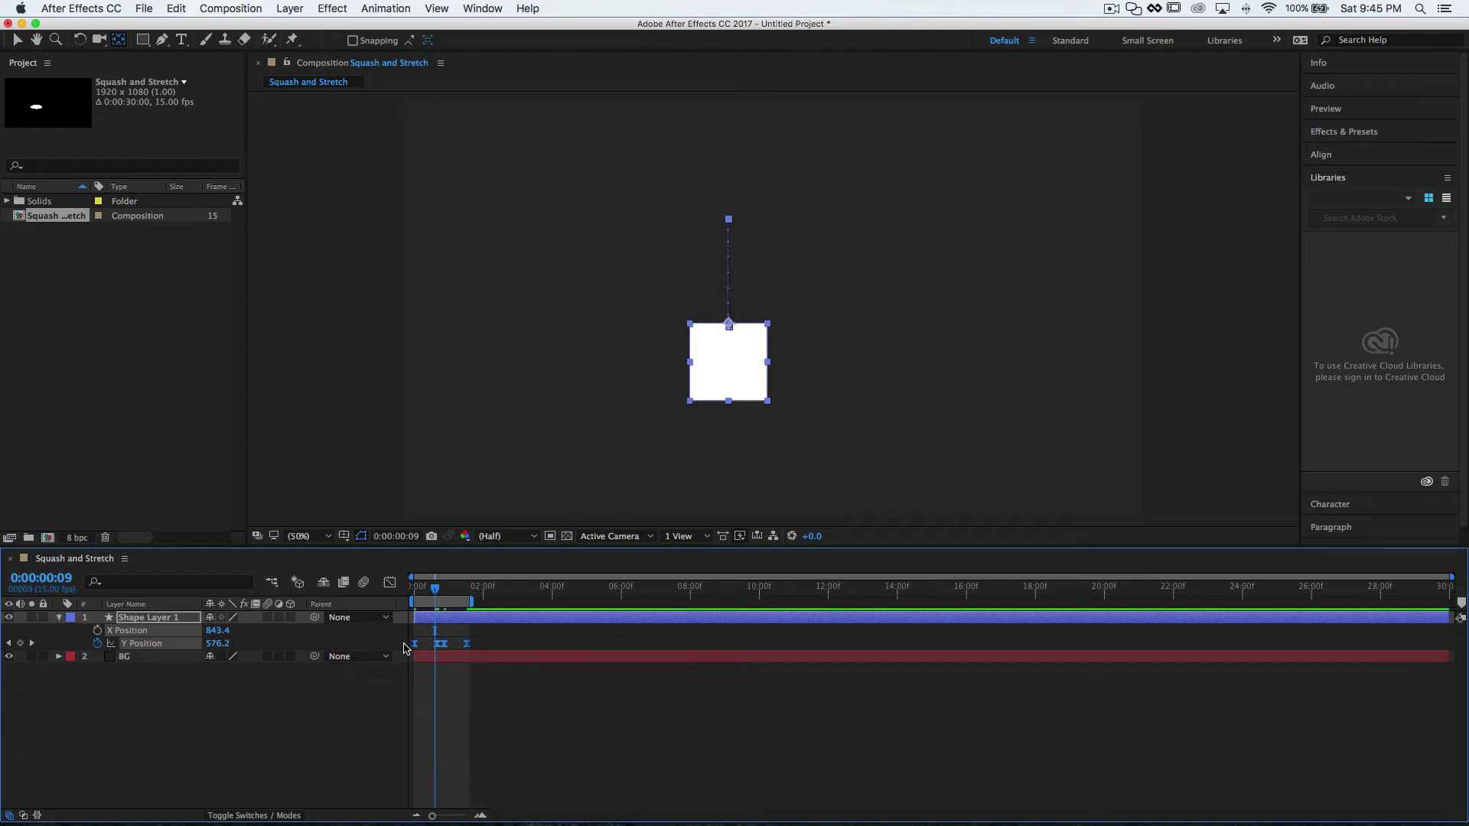
mouse_move(438, 642)
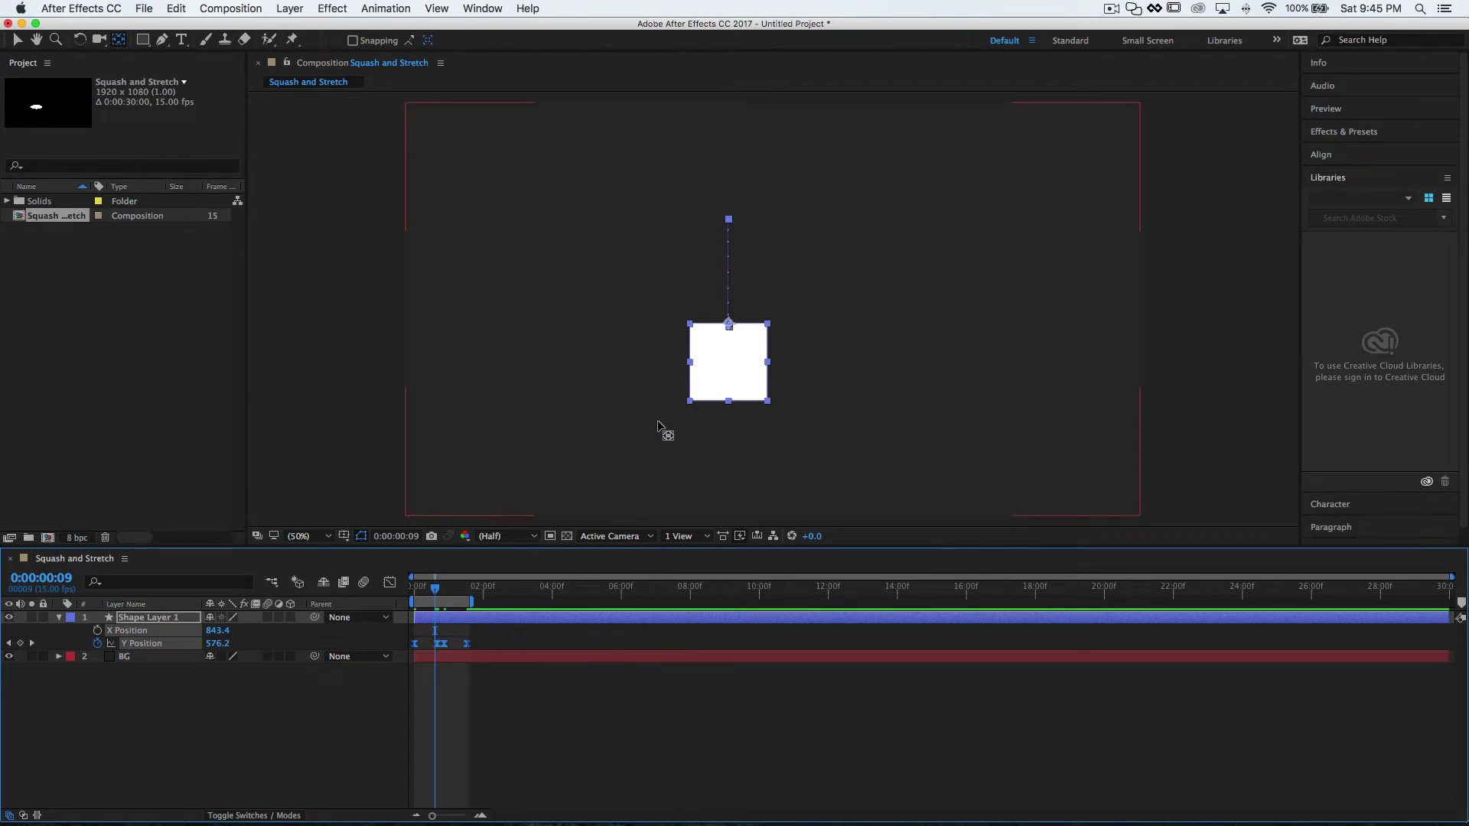
key("ctrl+0")
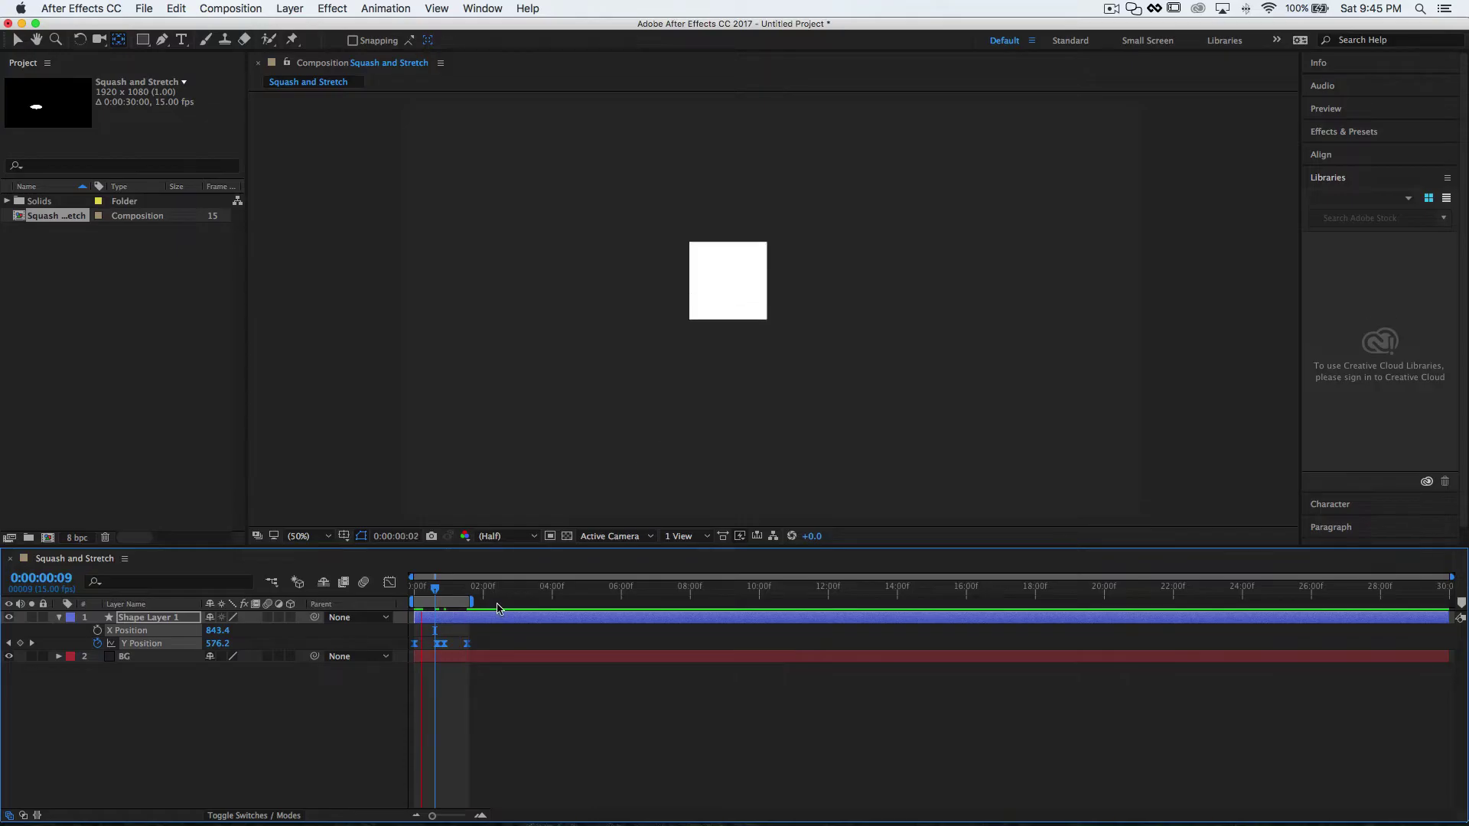
key("space")
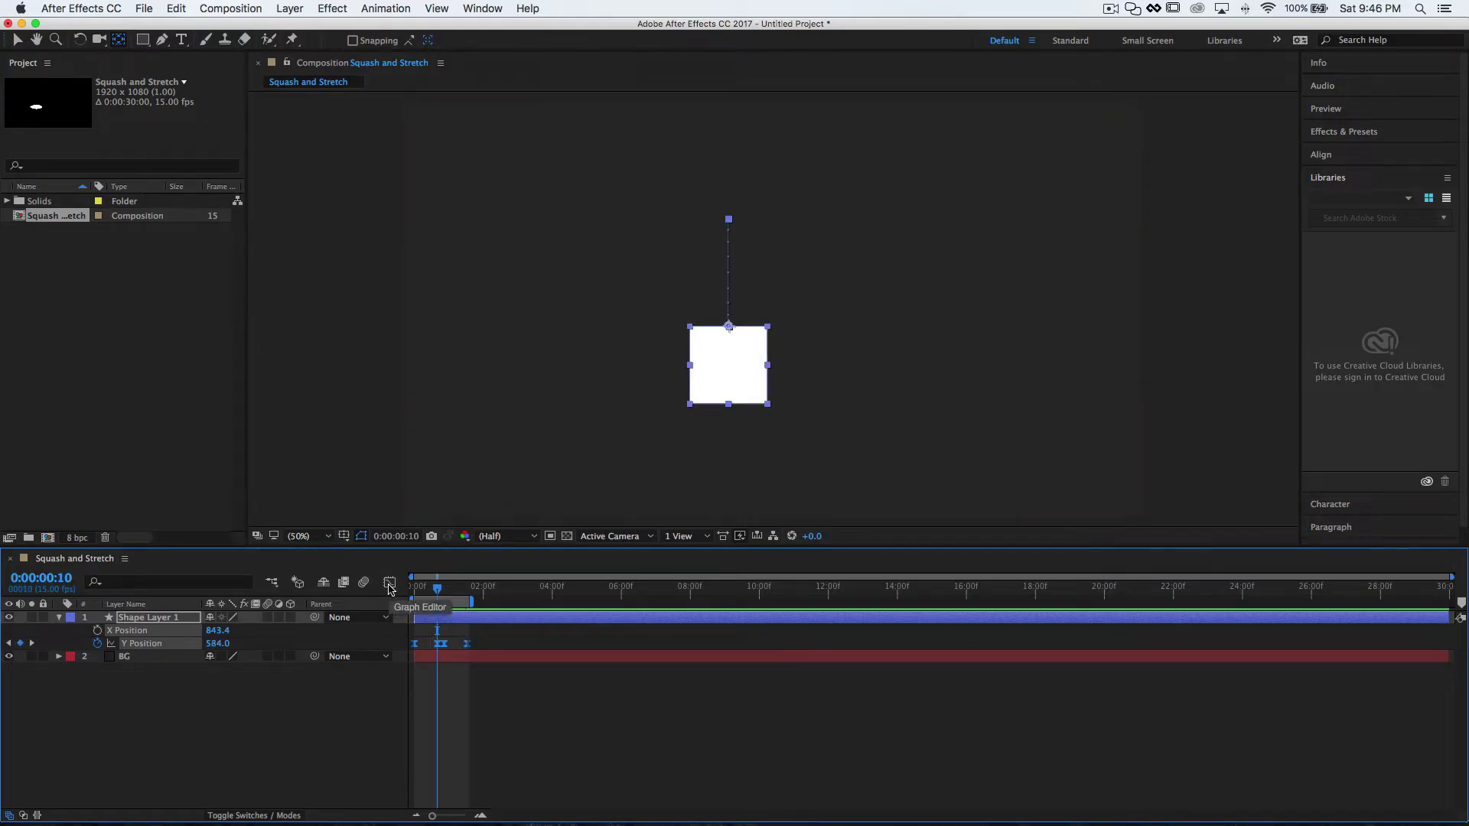
Step: Open the Graph Editor for the position animation, inspect the speed graph, and return to editing the value graph
left_click(390, 586)
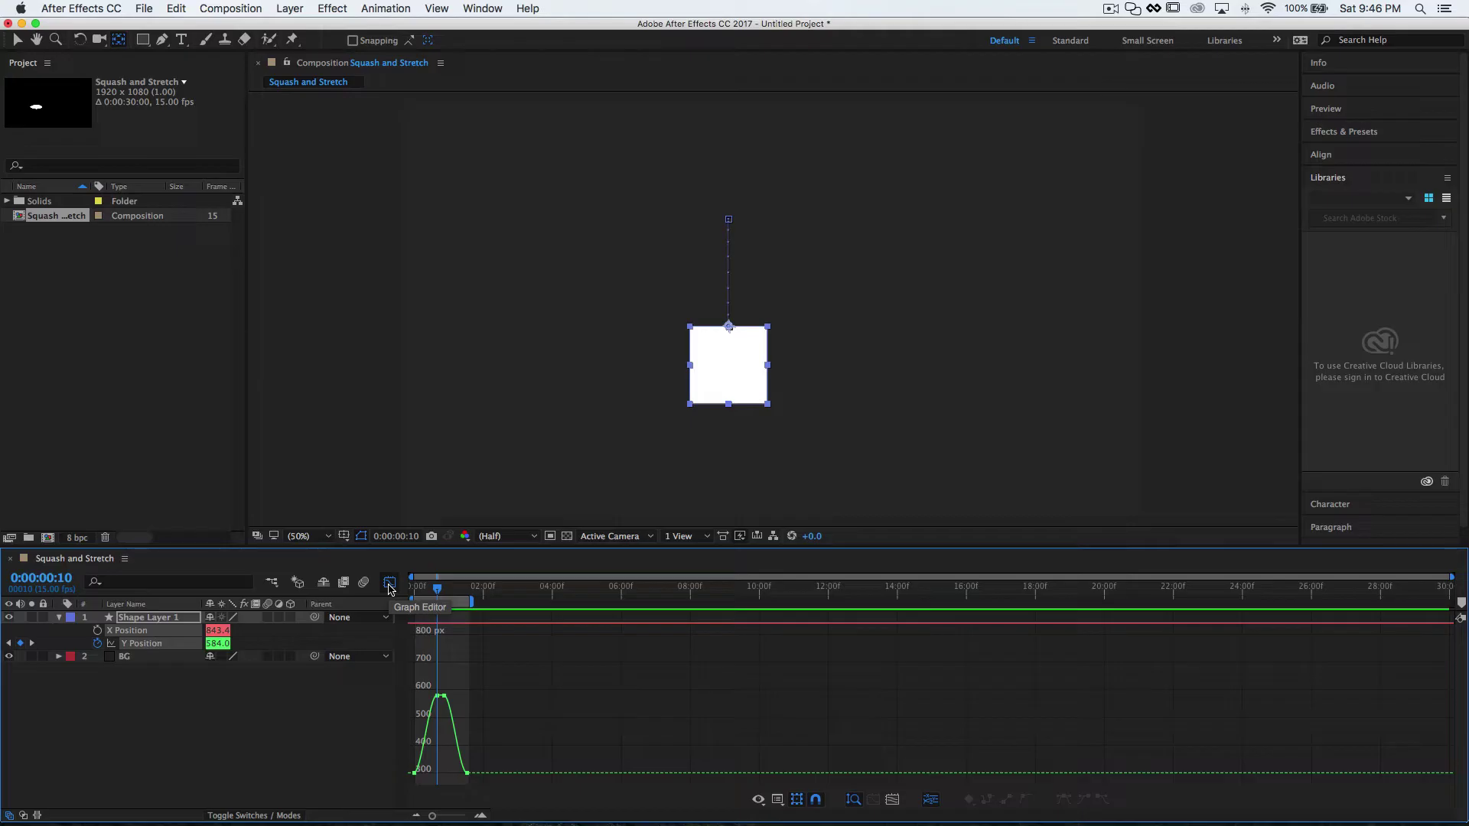
left_click(778, 803)
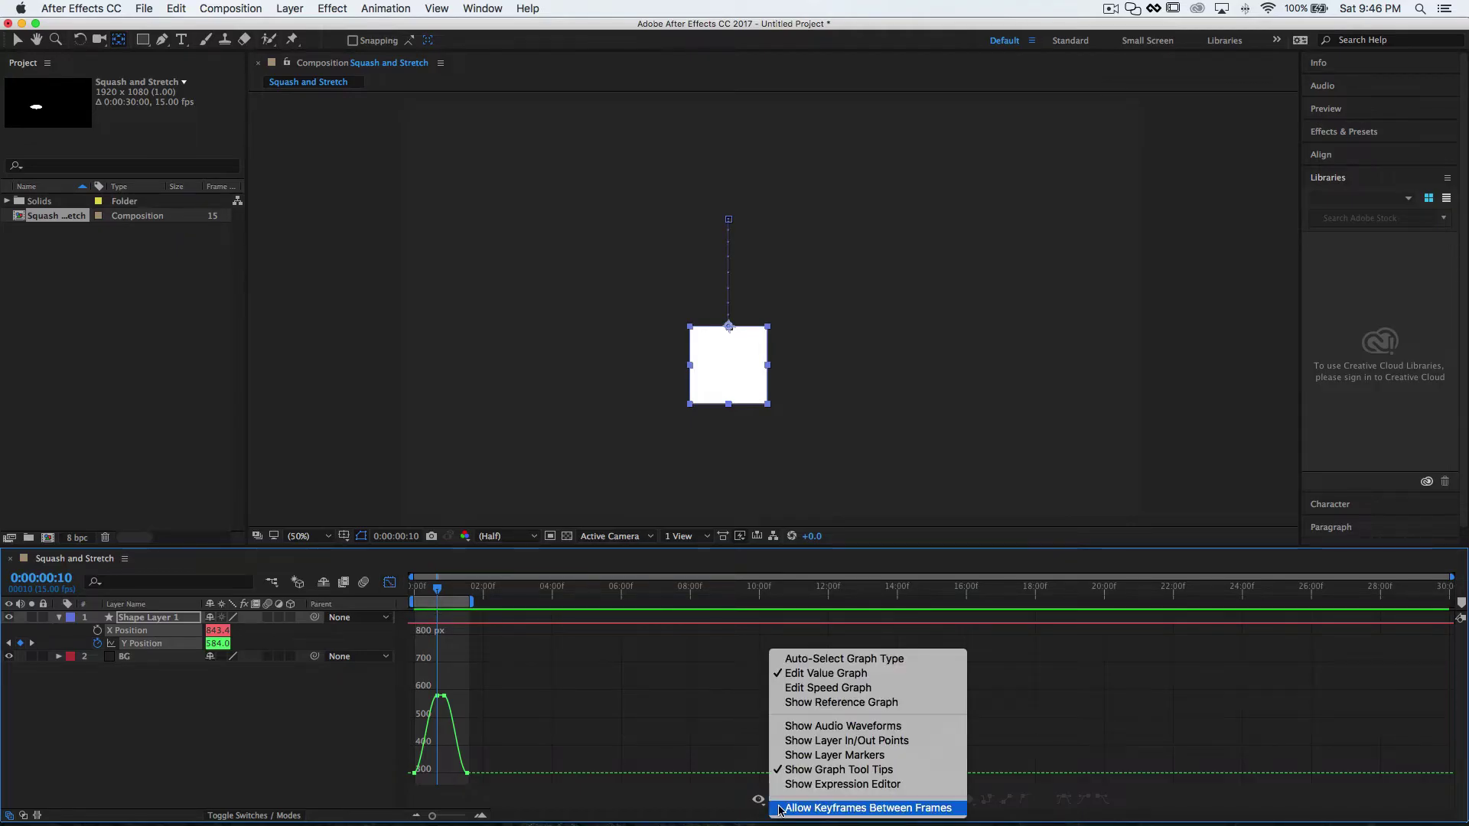
left_click(796, 695)
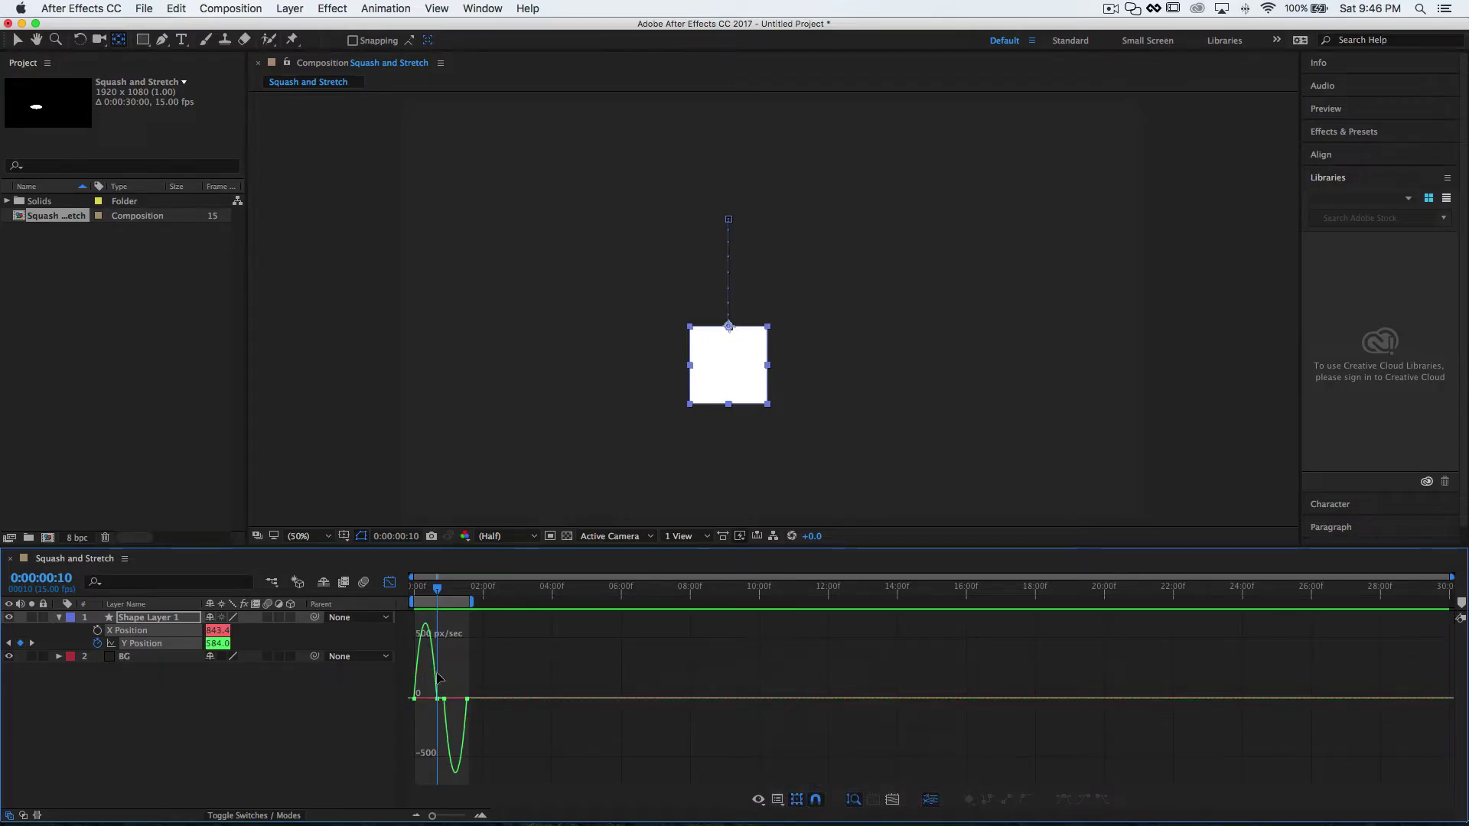
mouse_move(440, 688)
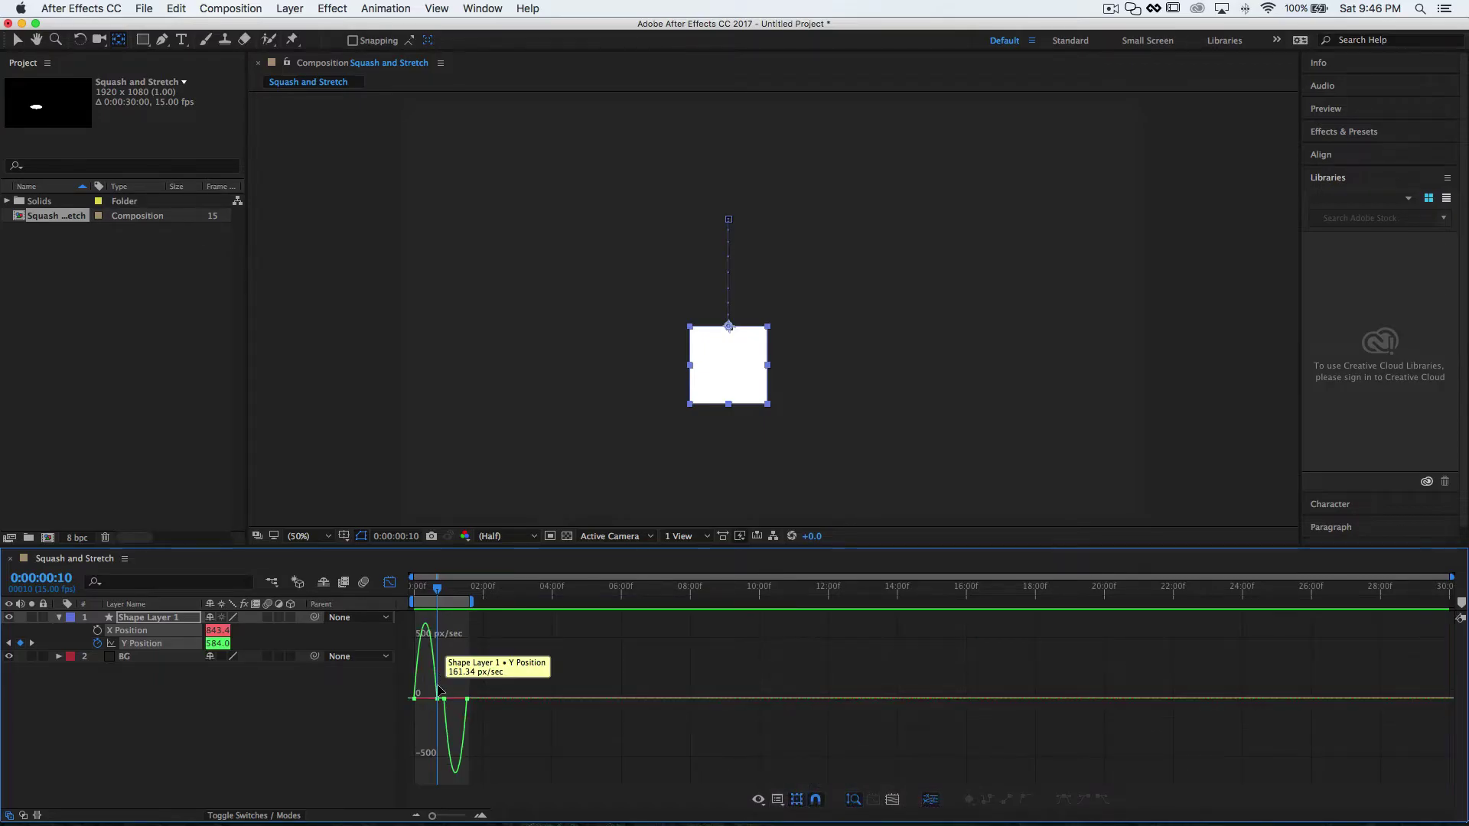
left_click(778, 800)
left_click(798, 674)
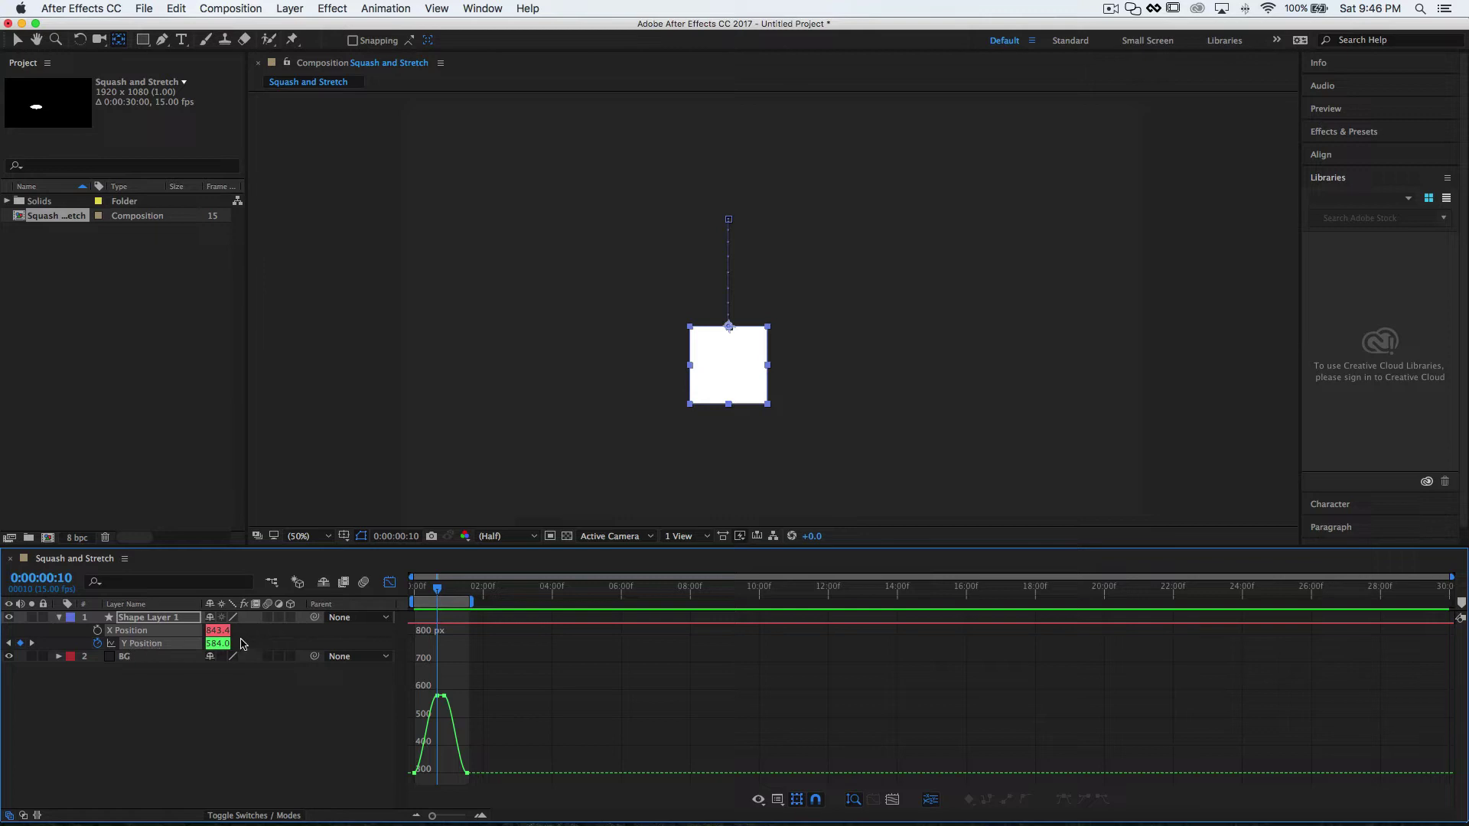
Step: Isolate the Y Position curve in the value graph and lengthen the first keyframe's outgoing handle horizontally for a slower start
key("F2")
left_click(145, 645)
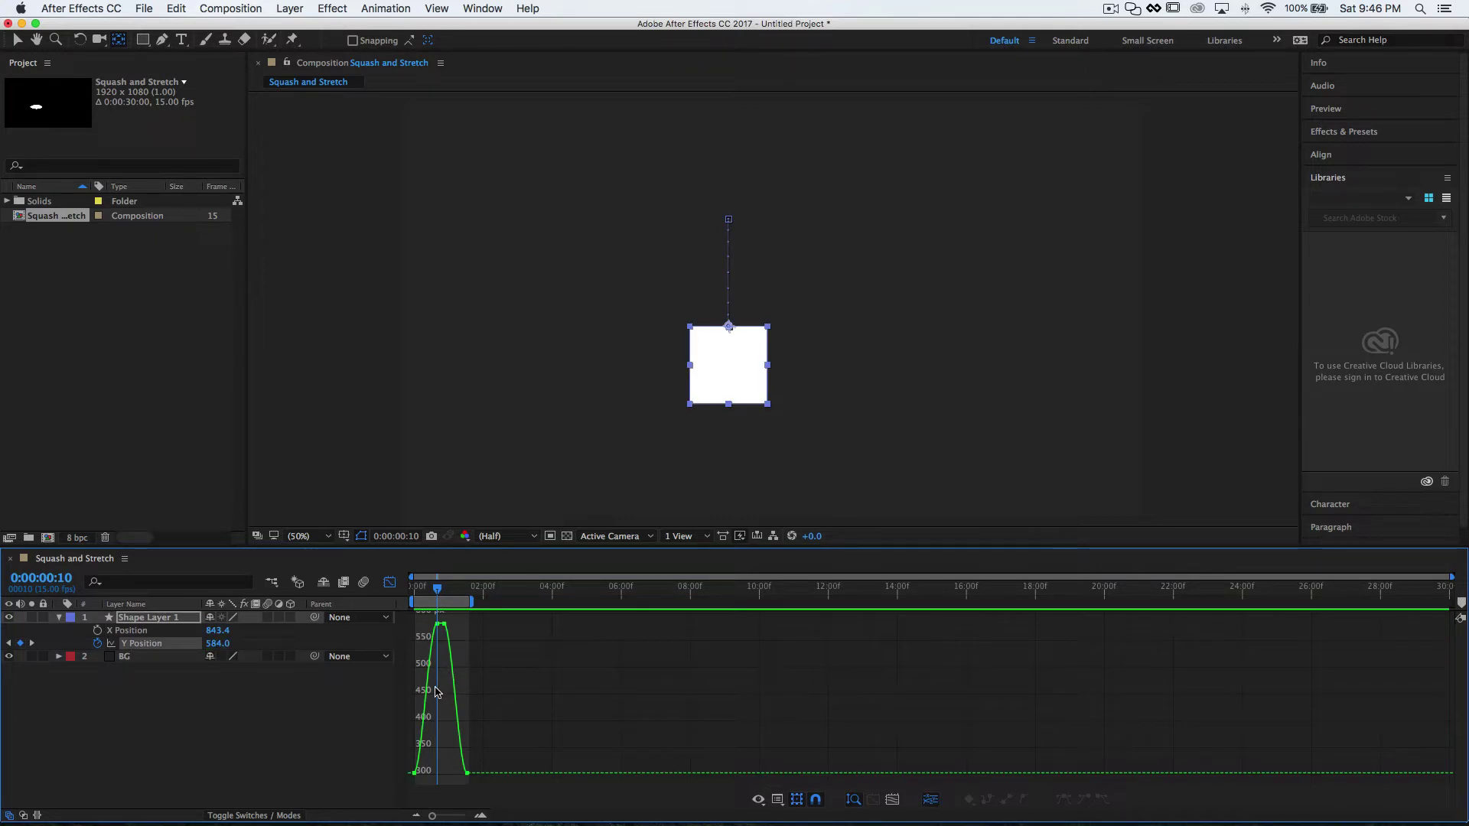
mouse_move(426, 712)
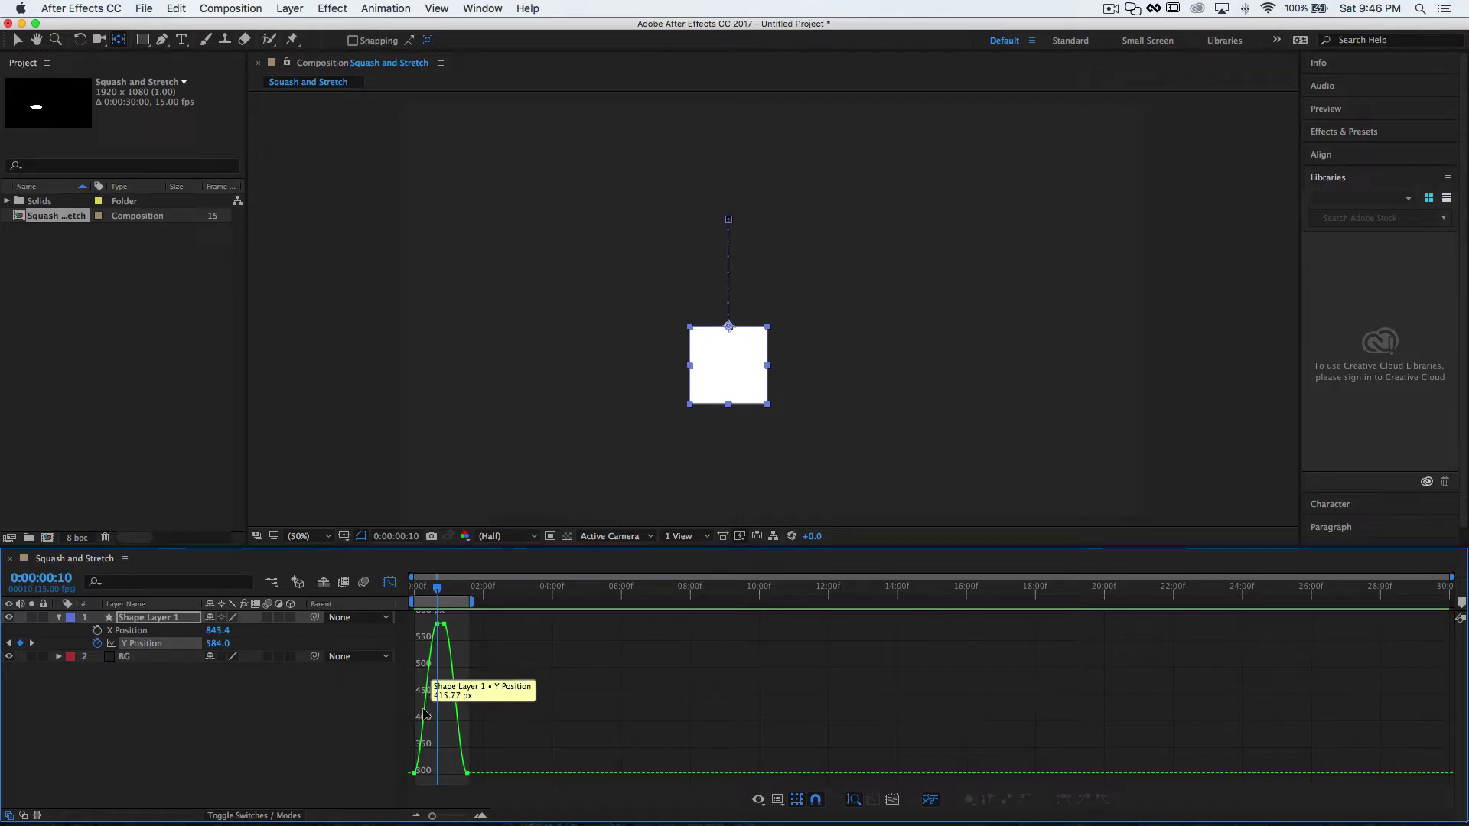
key("alt")
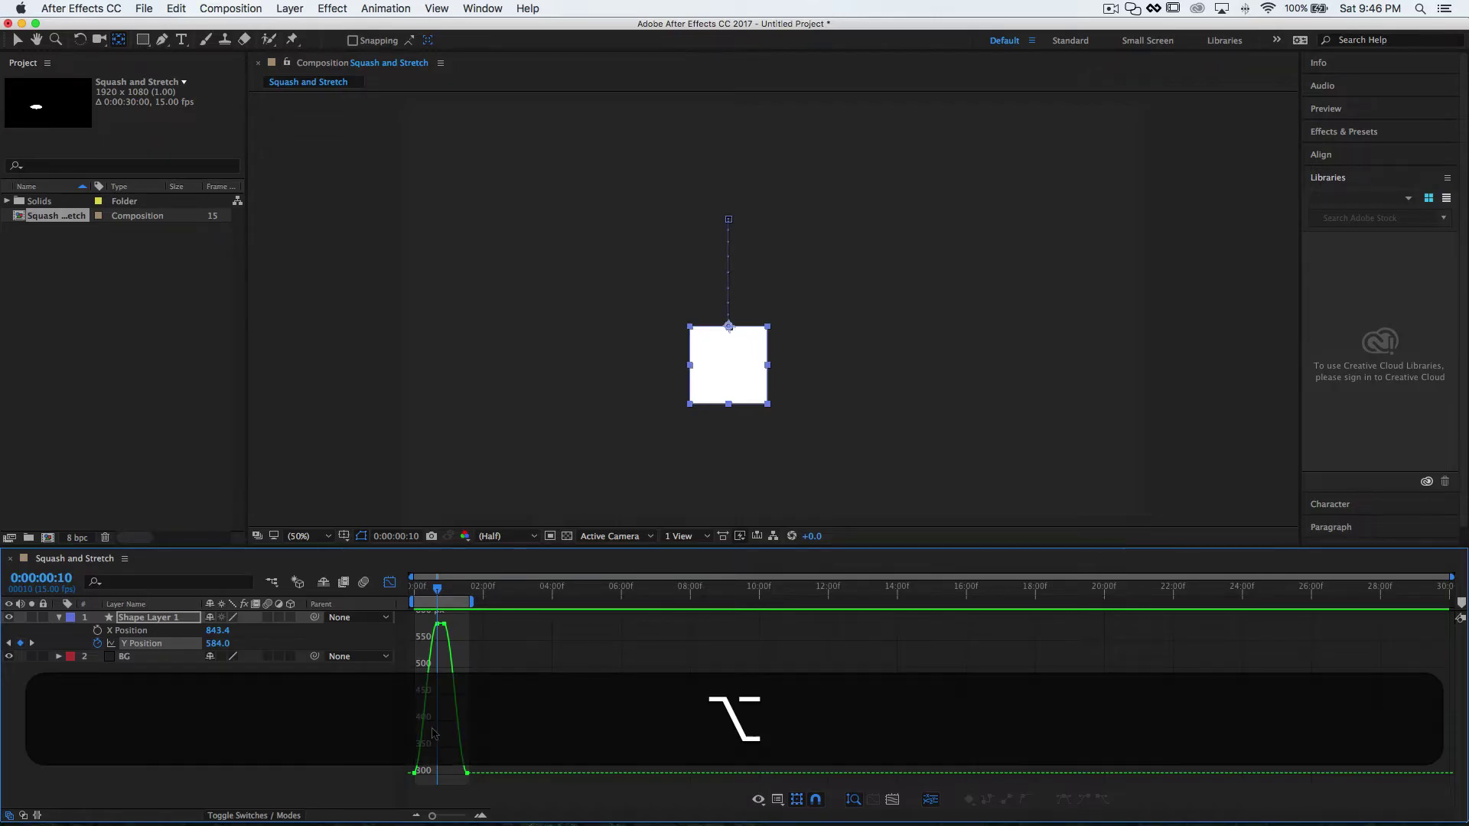
scroll(432, 733, "up", 3)
scroll(432, 733, "up", 3)
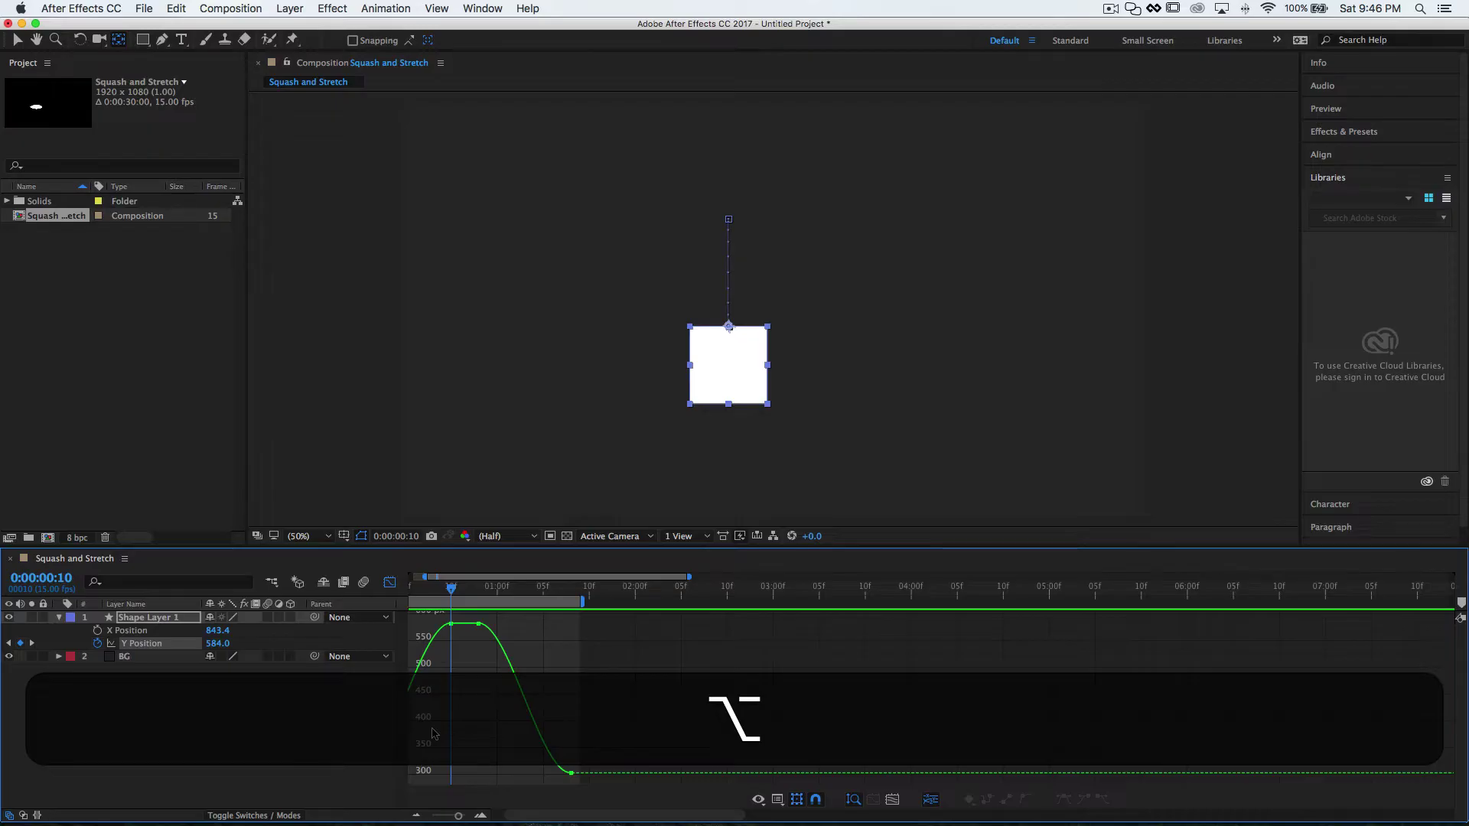
scroll(432, 732, "left", 3)
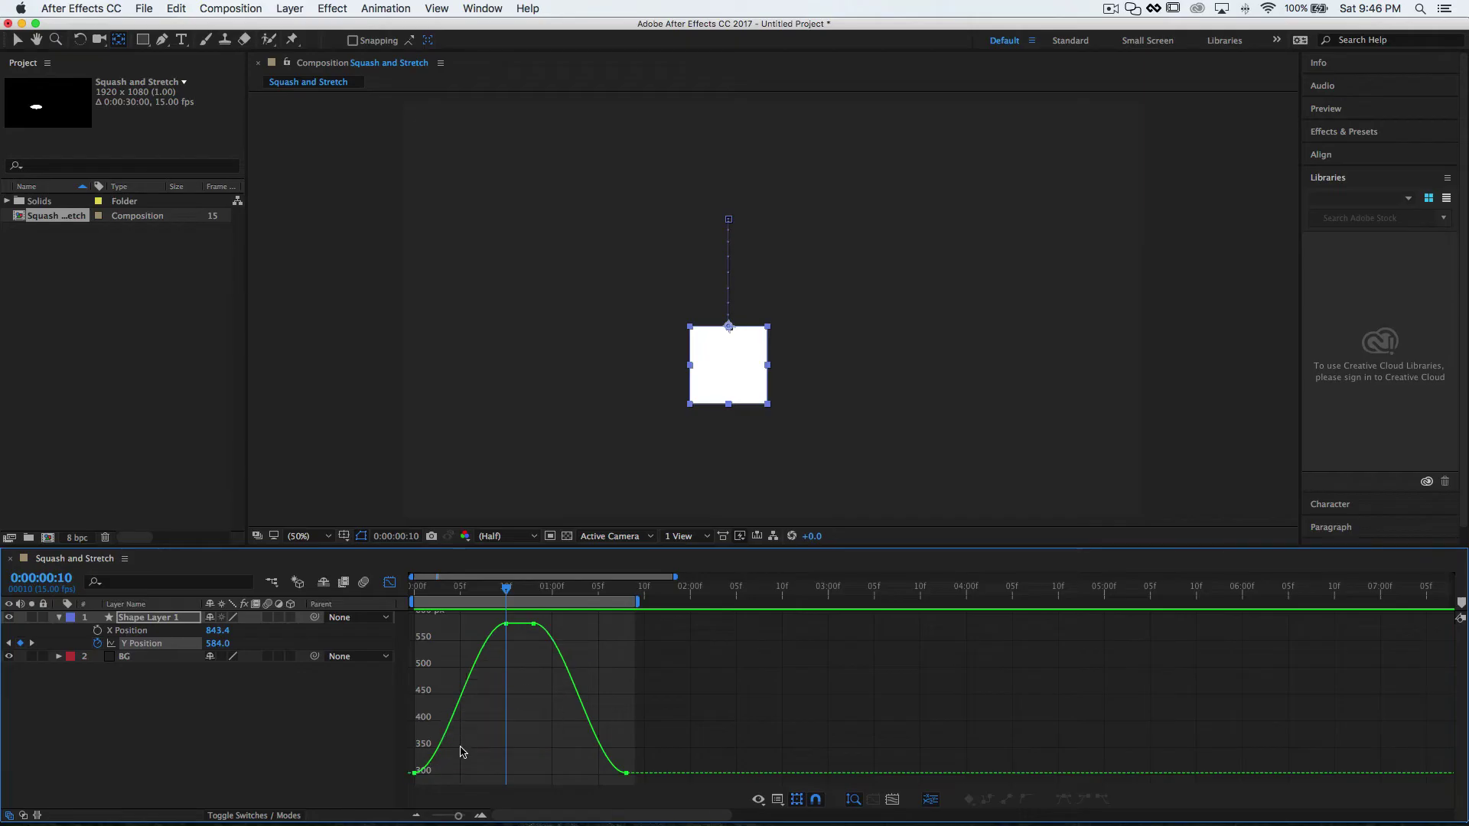
left_click_drag(460, 750, 397, 784)
key("shift")
left_click_drag(446, 778, 494, 777)
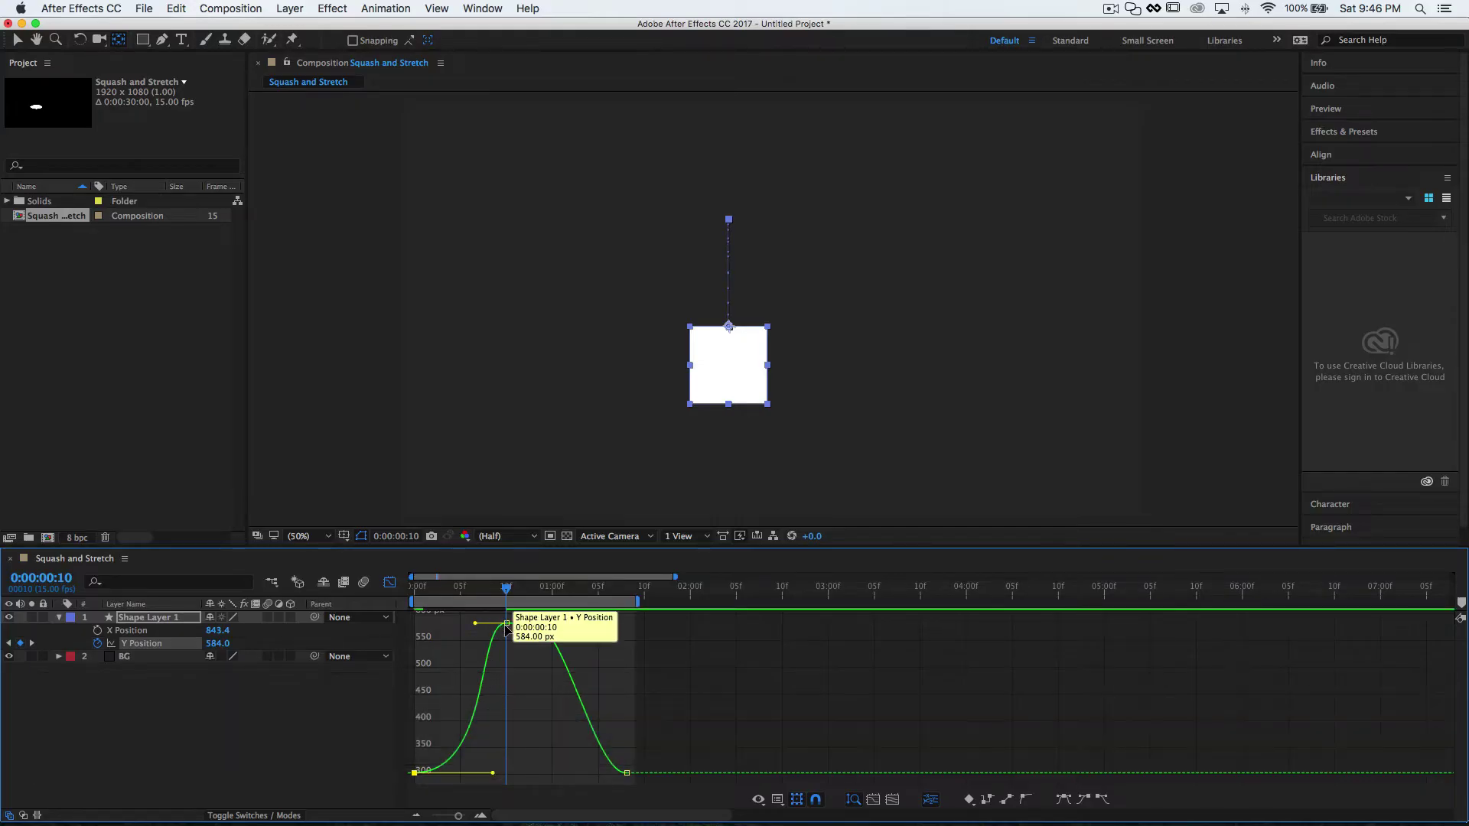
Step: Steepen the Y Position curve into the second keyframe and out of the third, and lengthen the last keyframe's incoming handle
left_click(506, 624)
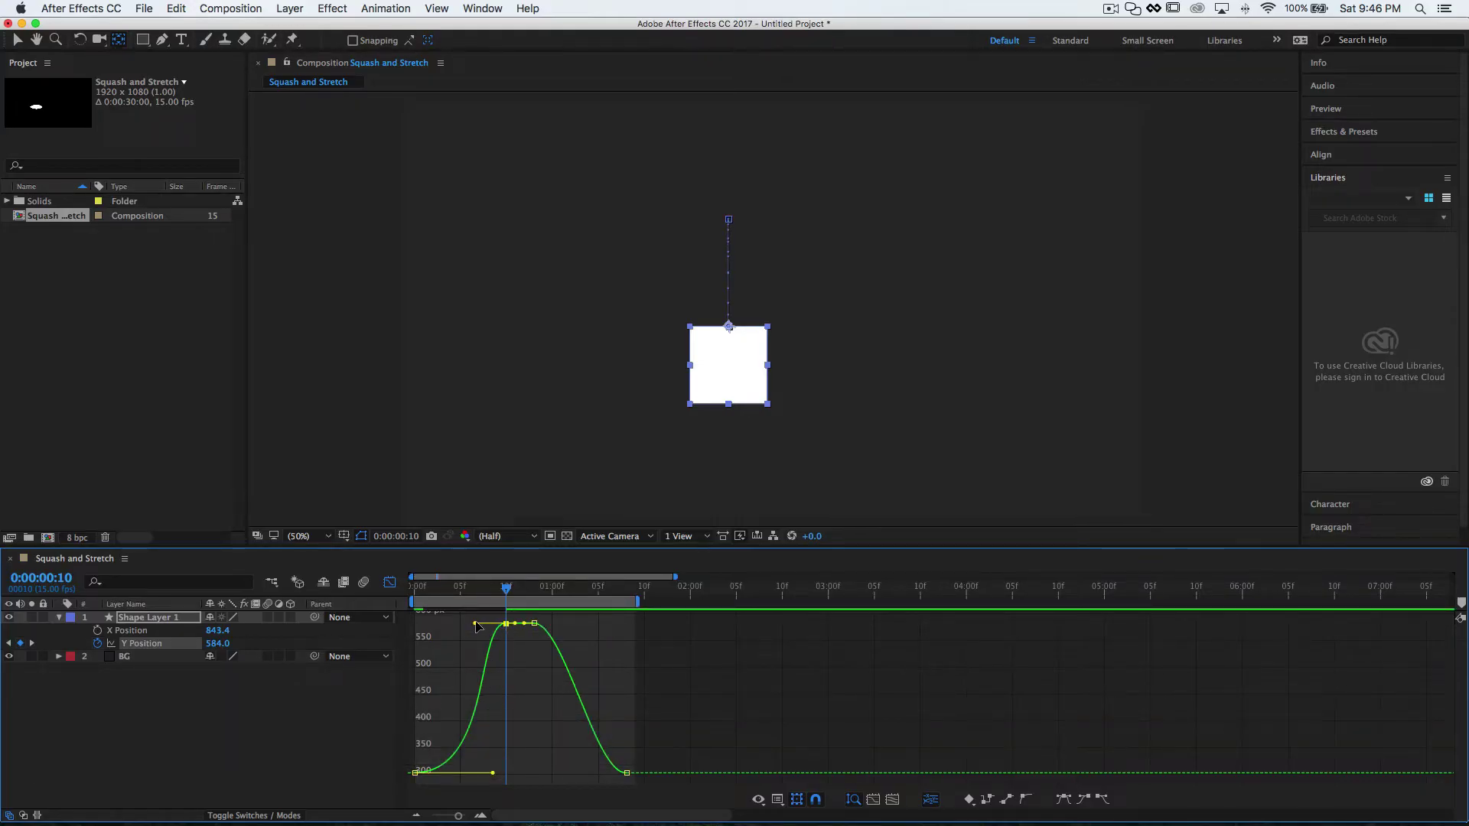
left_click_drag(475, 624, 495, 719)
left_click(534, 625)
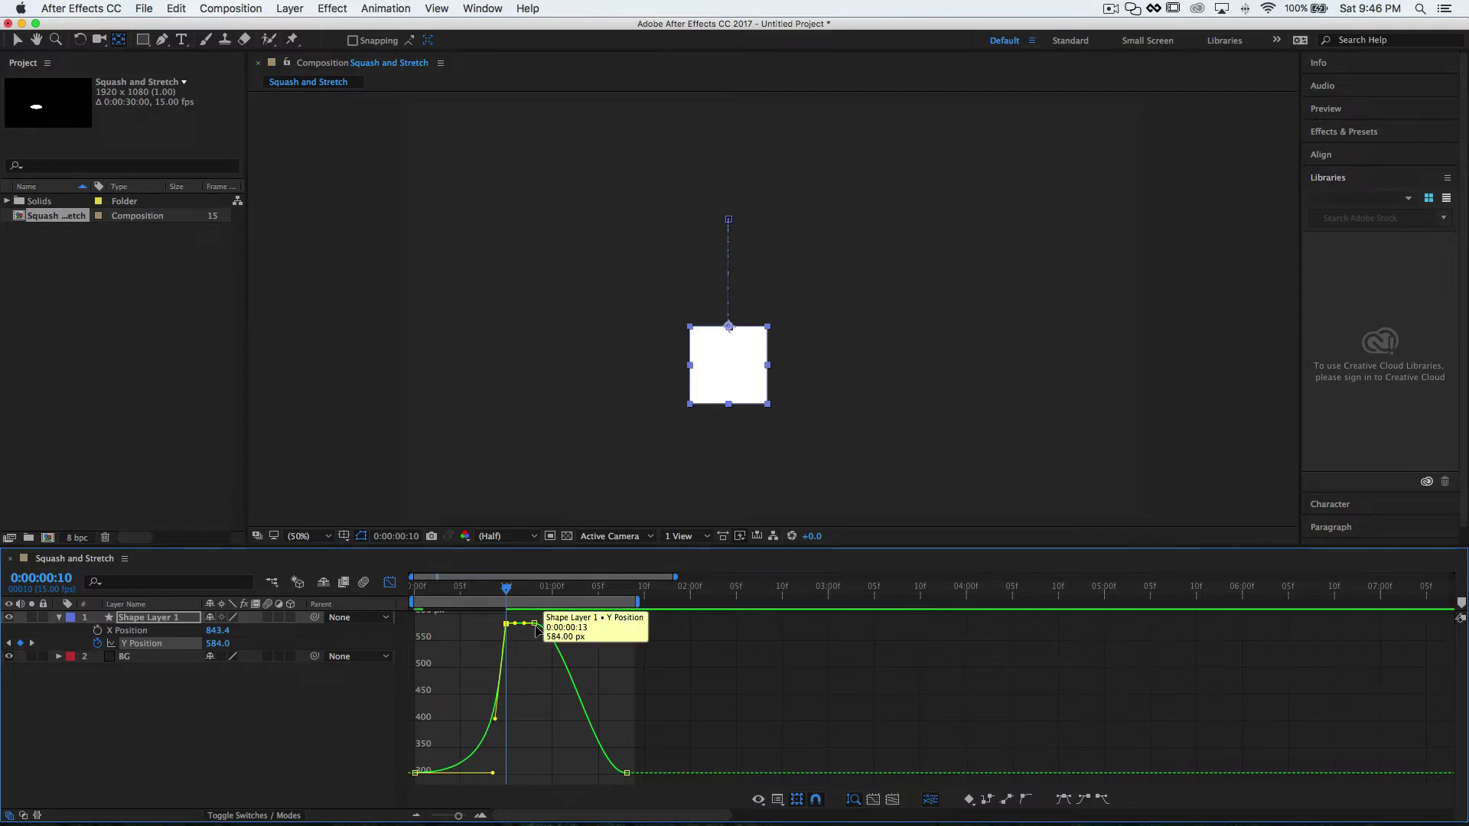
left_click_drag(566, 625, 572, 773)
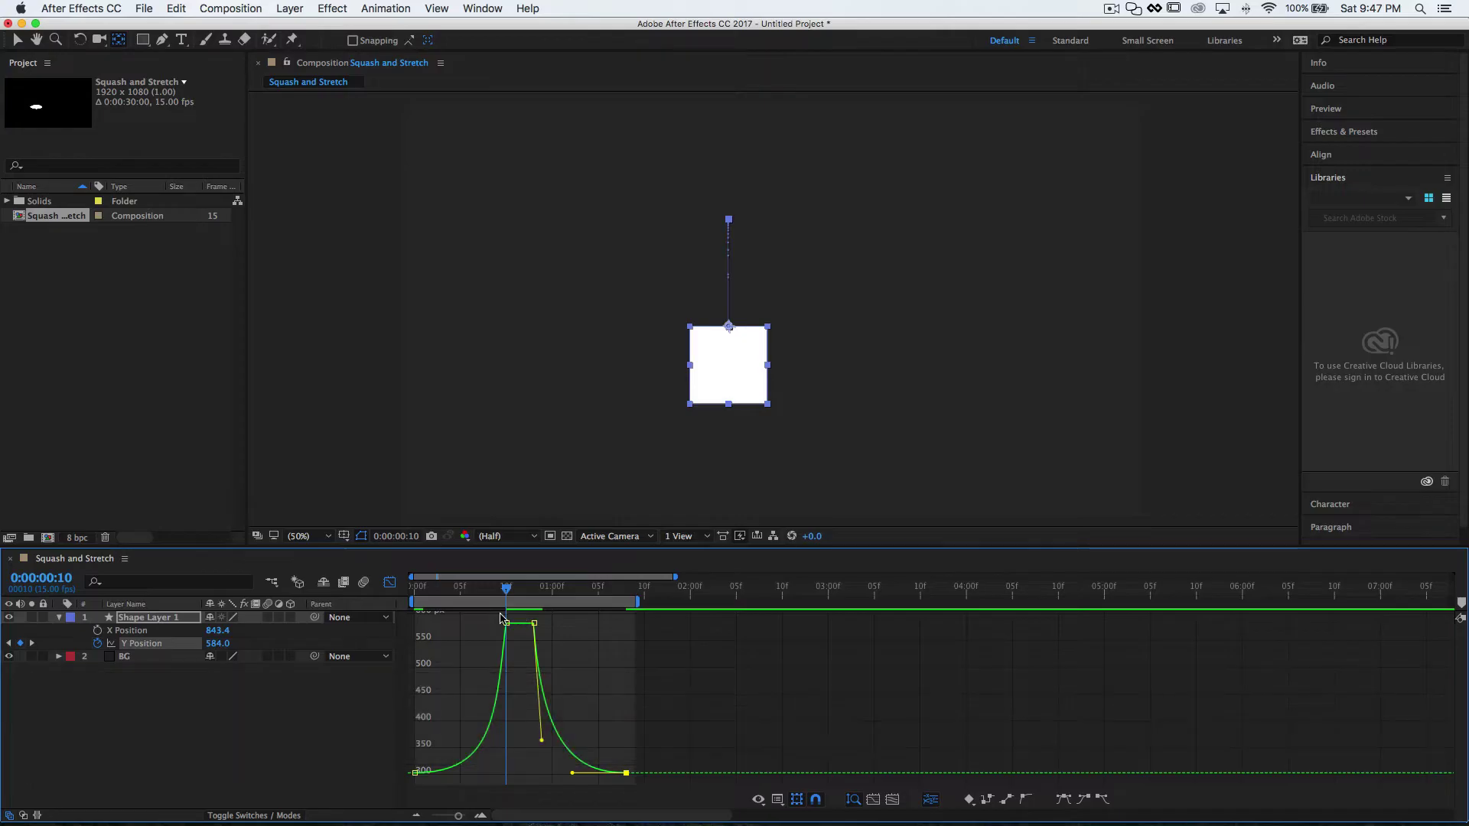
Step: Preview the square's motion with the reshaped curve and scrub through its opening frames
key("ctrl+o")
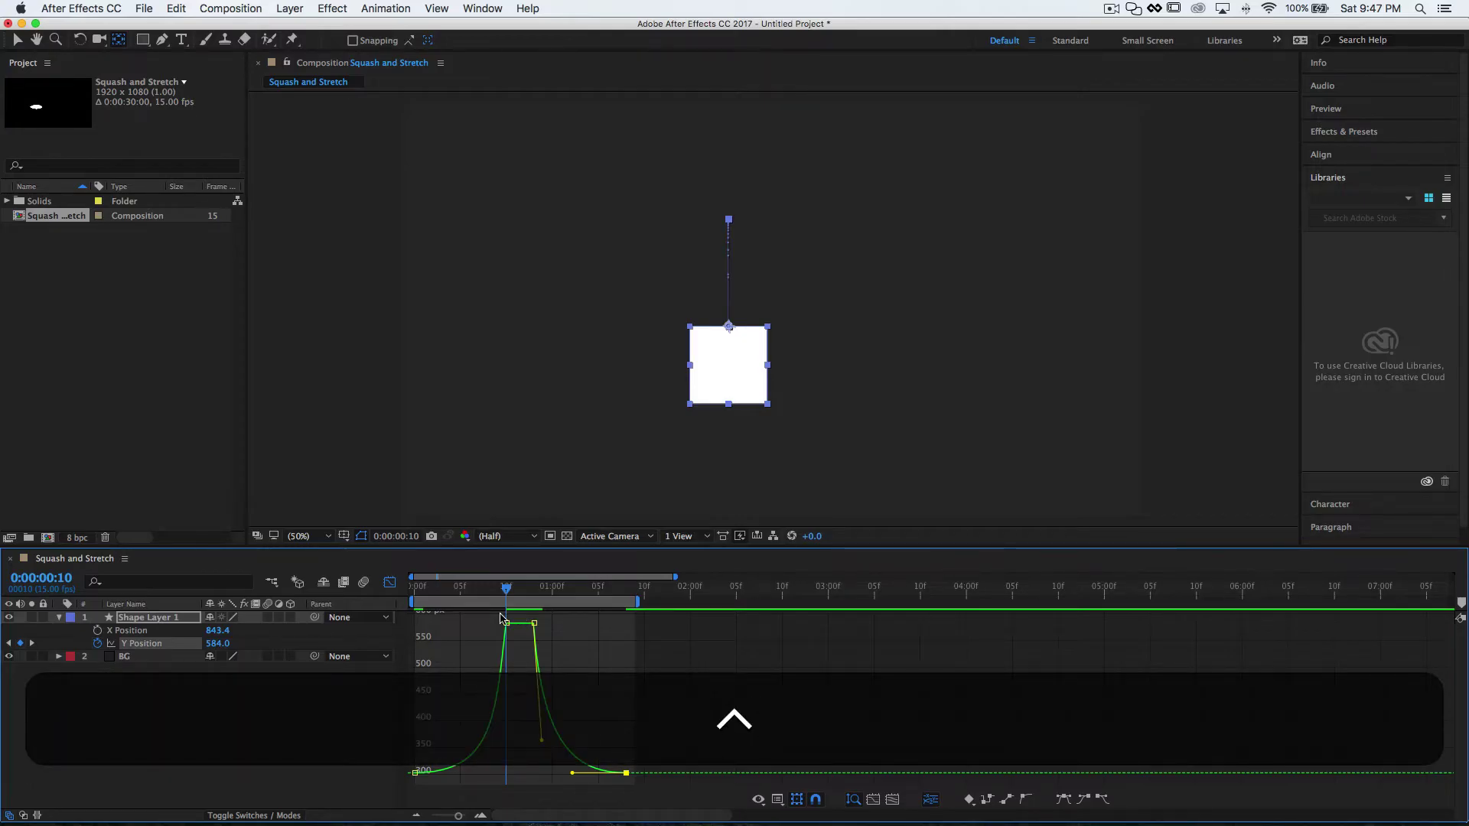
left_click_drag(506, 589, 458, 589)
key("ctrl+0")
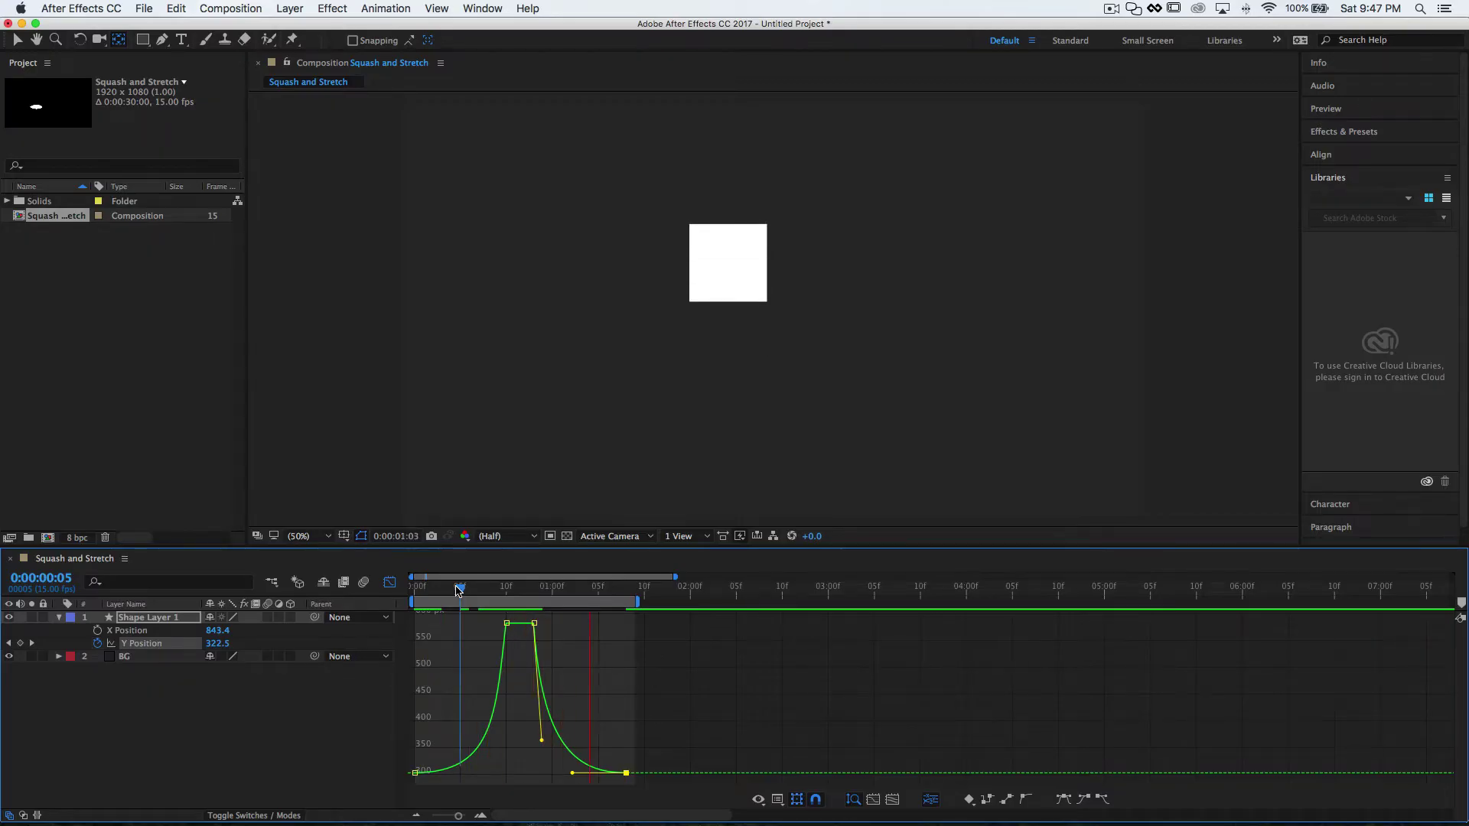
left_click_drag(457, 589, 408, 594)
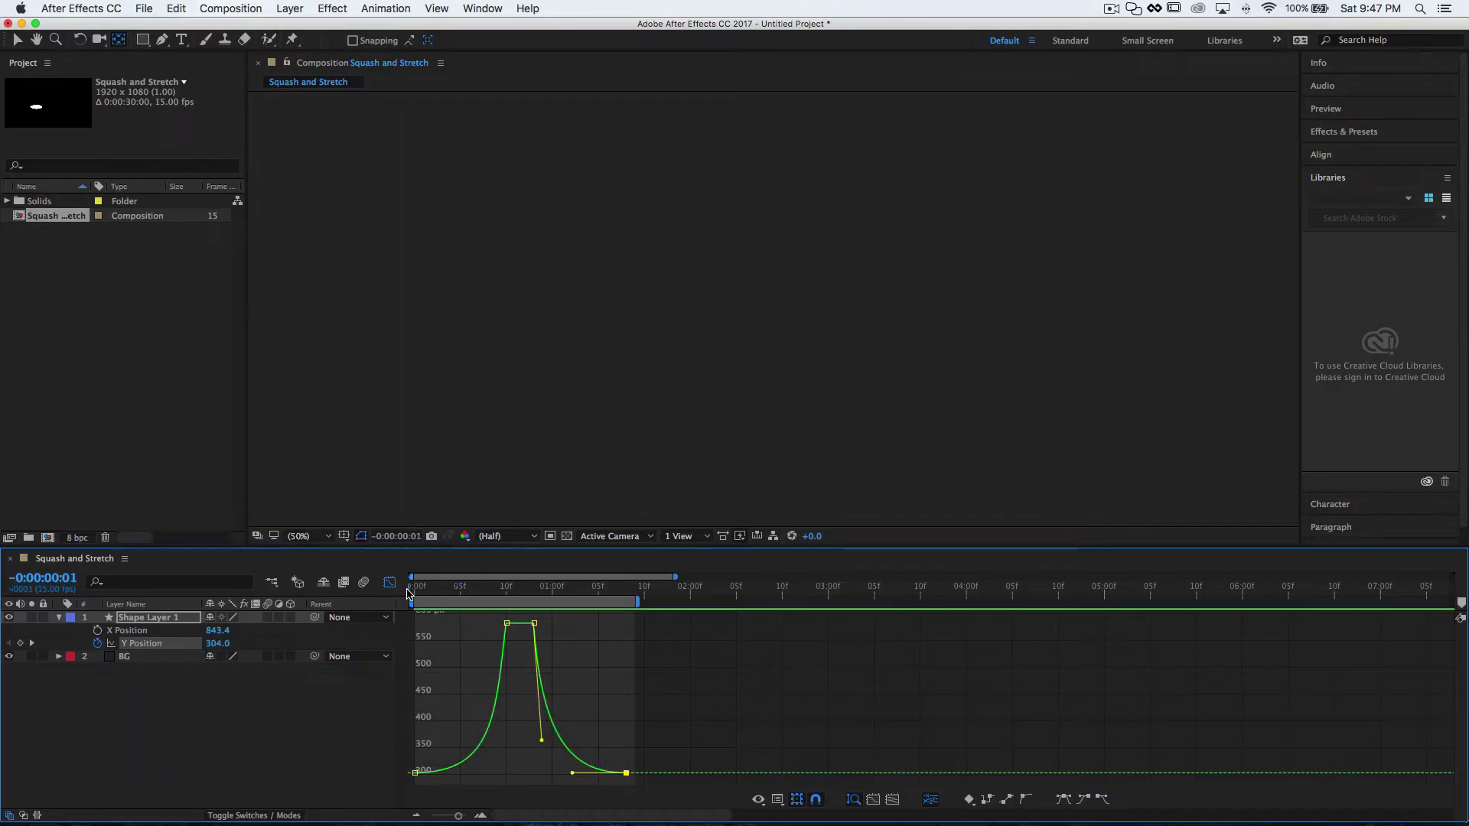
left_click(452, 591)
Step: Close the Graph Editor and add a null object with the current time at 0:00:00:10
left_click(388, 583)
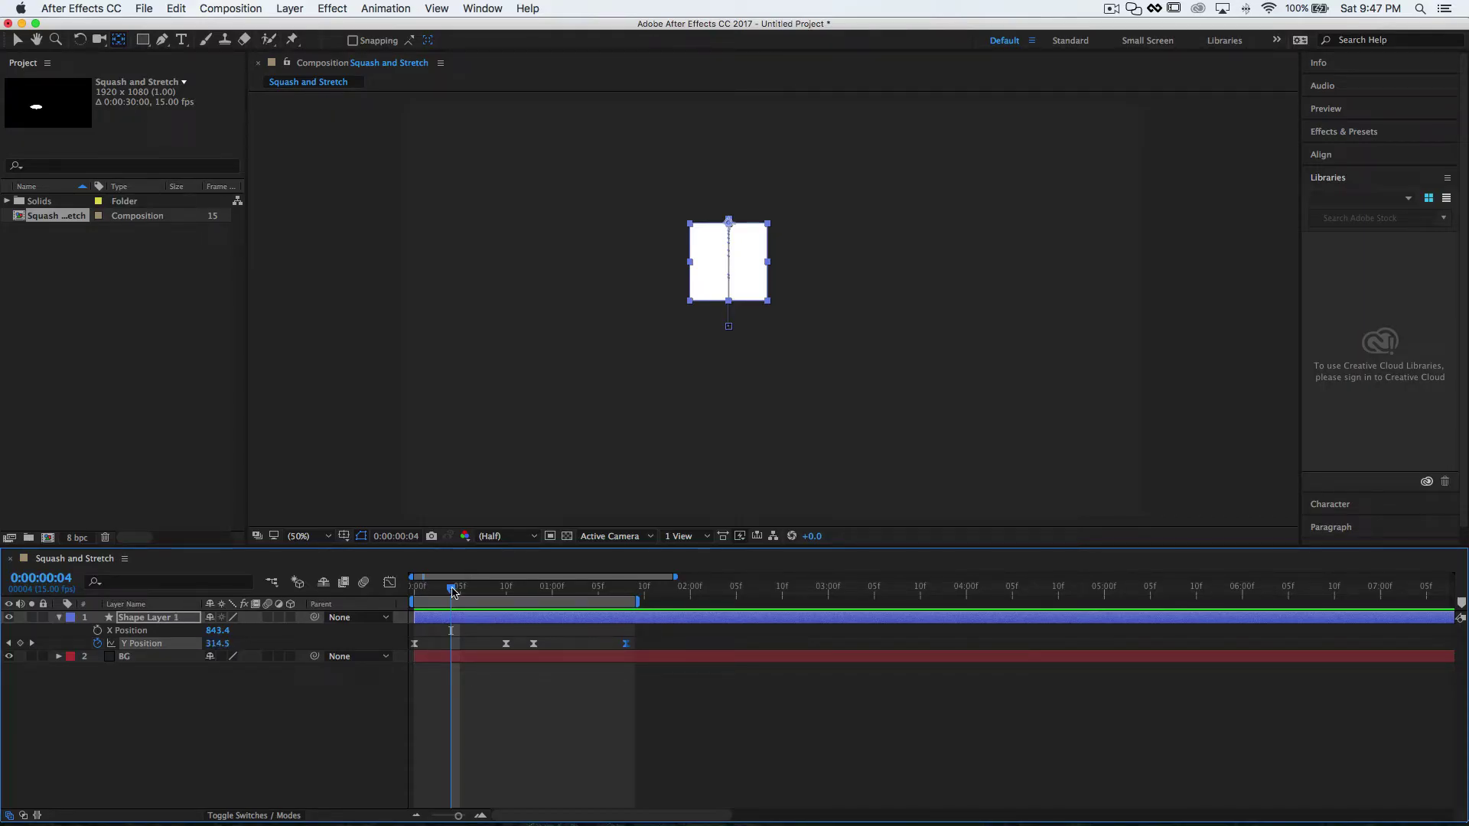
left_click_drag(452, 591, 508, 599)
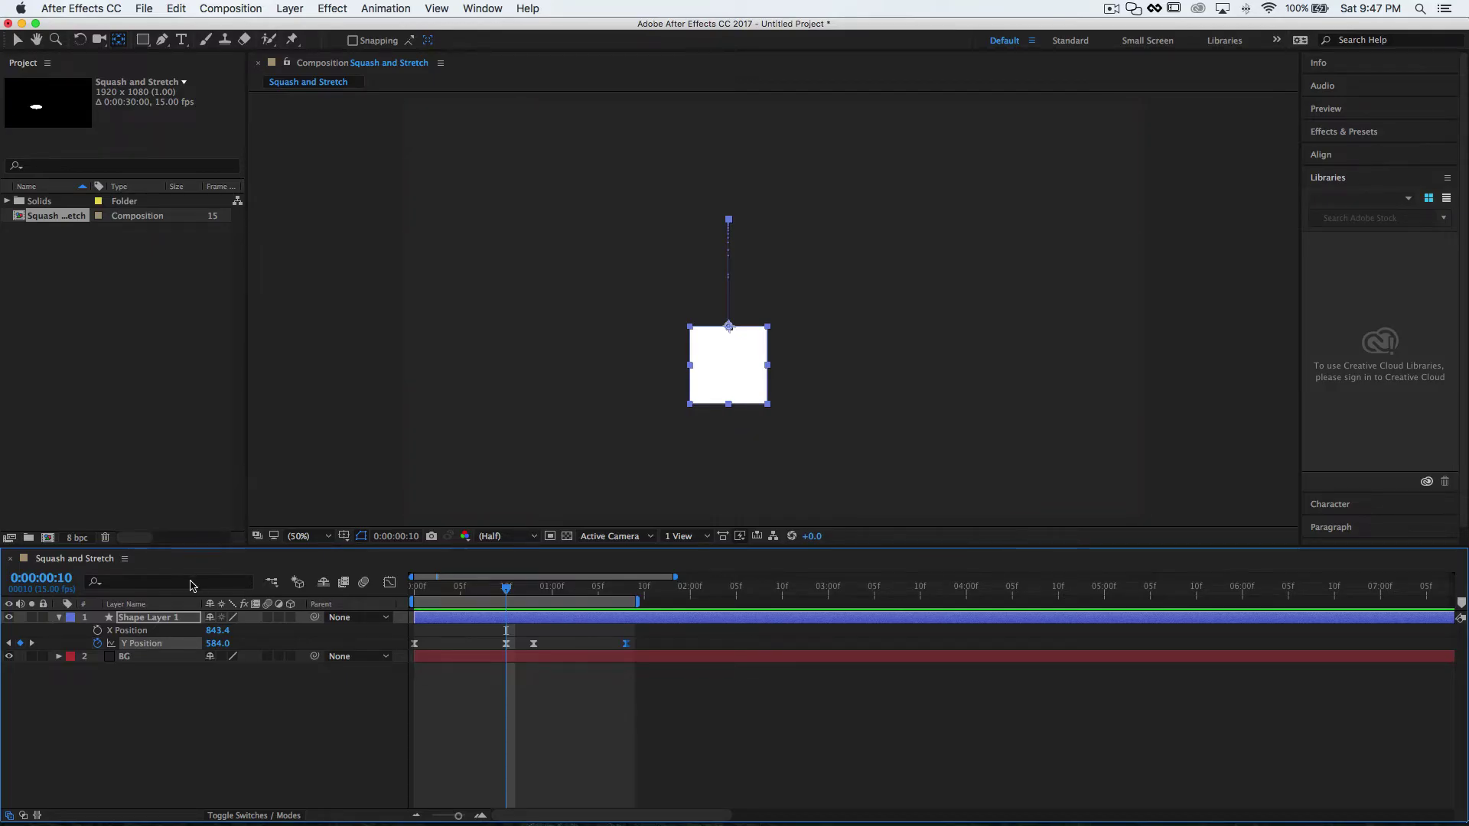
left_click(298, 8)
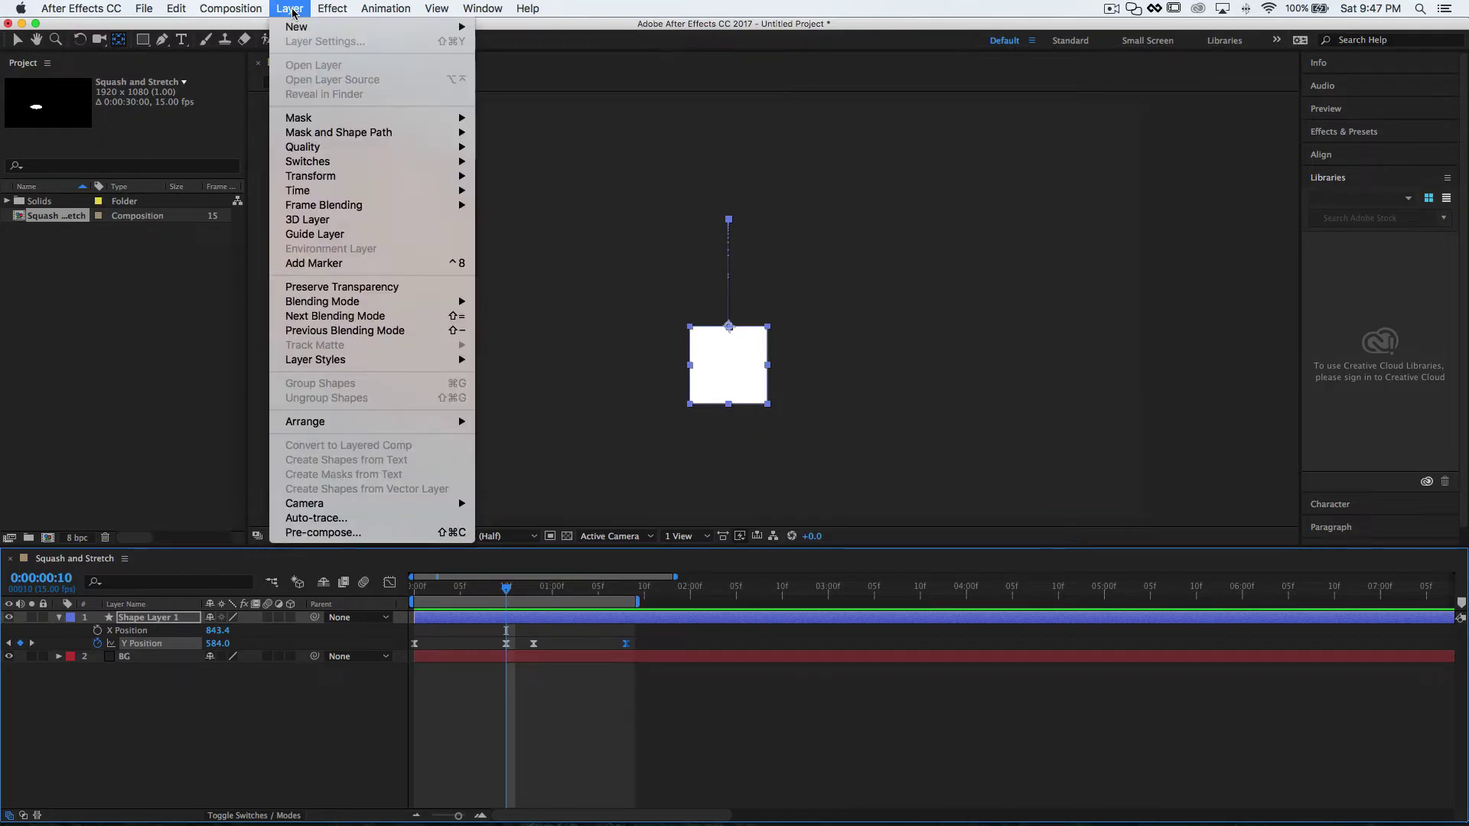
mouse_move(300, 26)
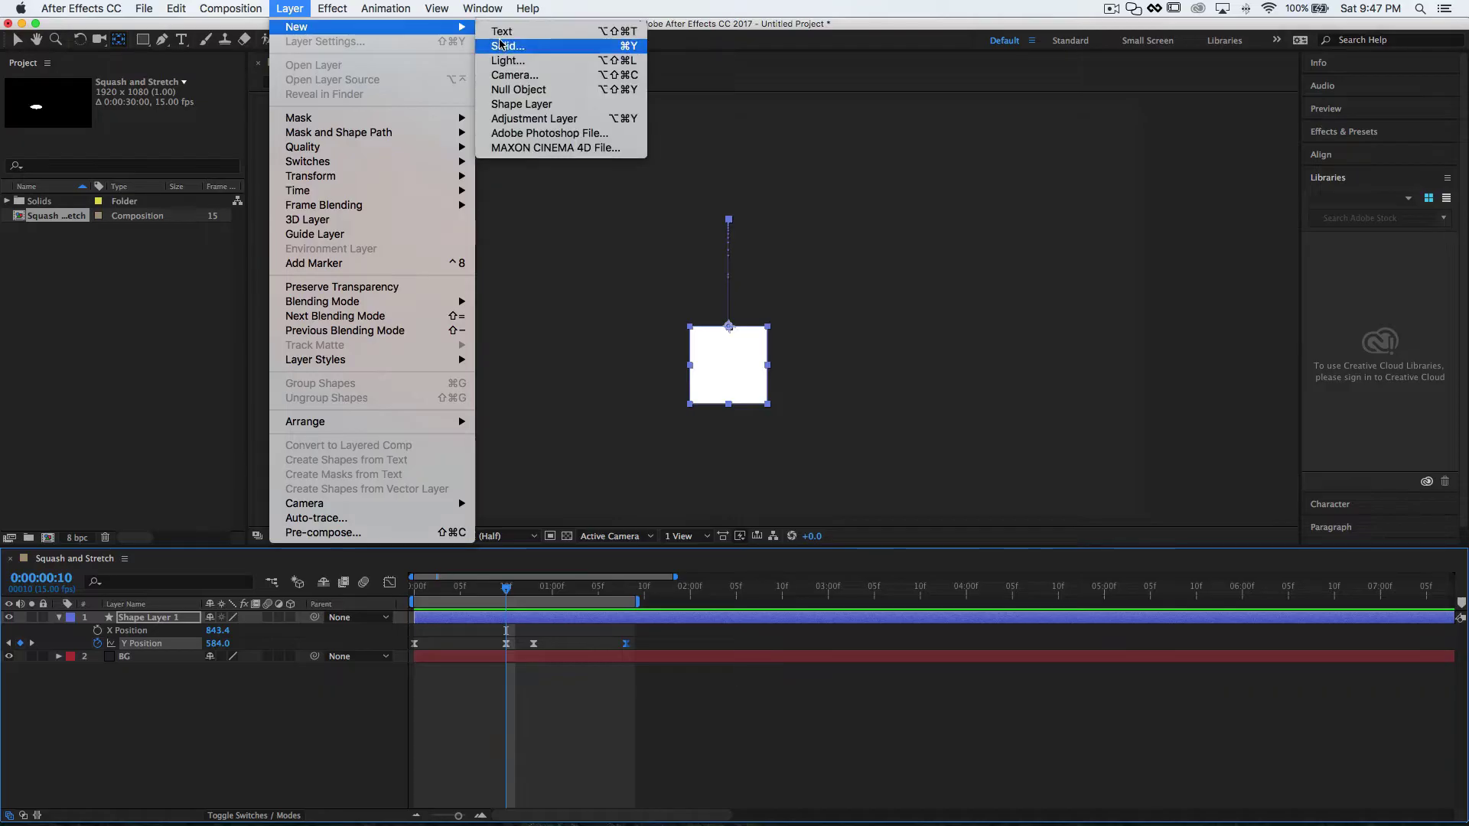
left_click(527, 90)
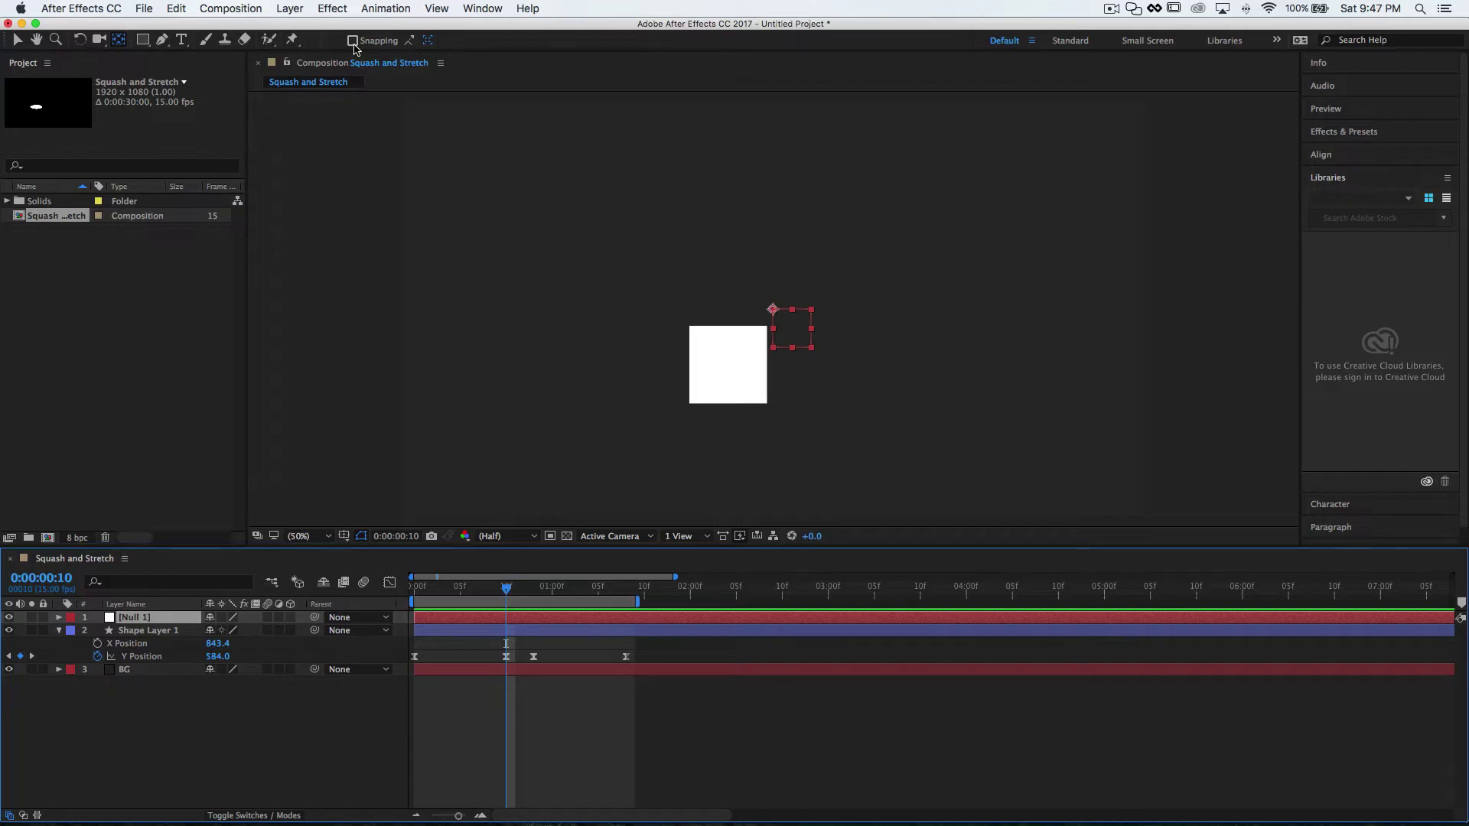
Step: Enable snapping and snap the null object's anchor point to the bottom centre of the square
left_click(353, 43)
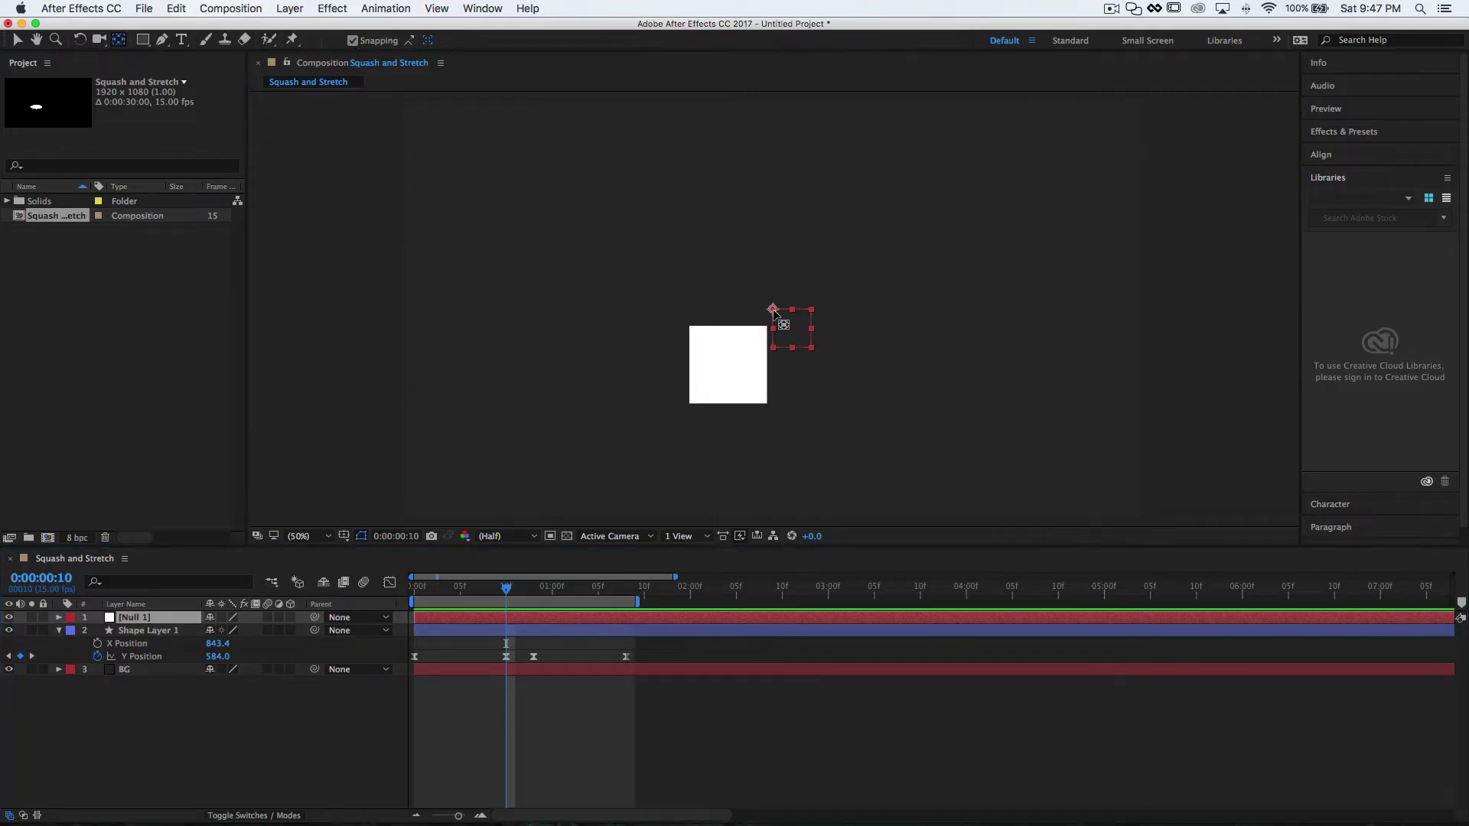
key("v")
left_click_drag(772, 310, 729, 406)
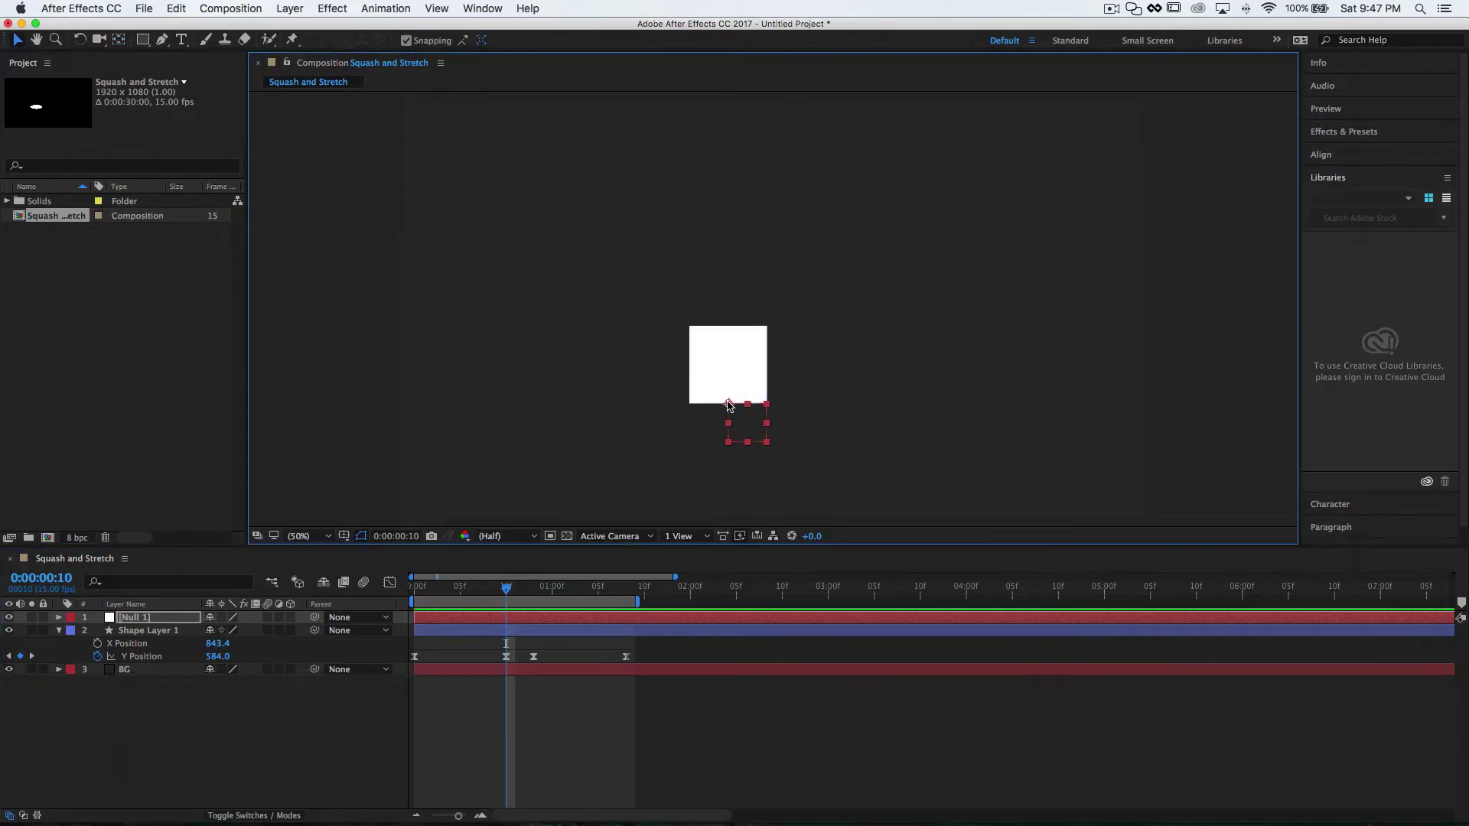
Step: Rename the null layer as Squash Controller
left_click(162, 620)
key("Return")
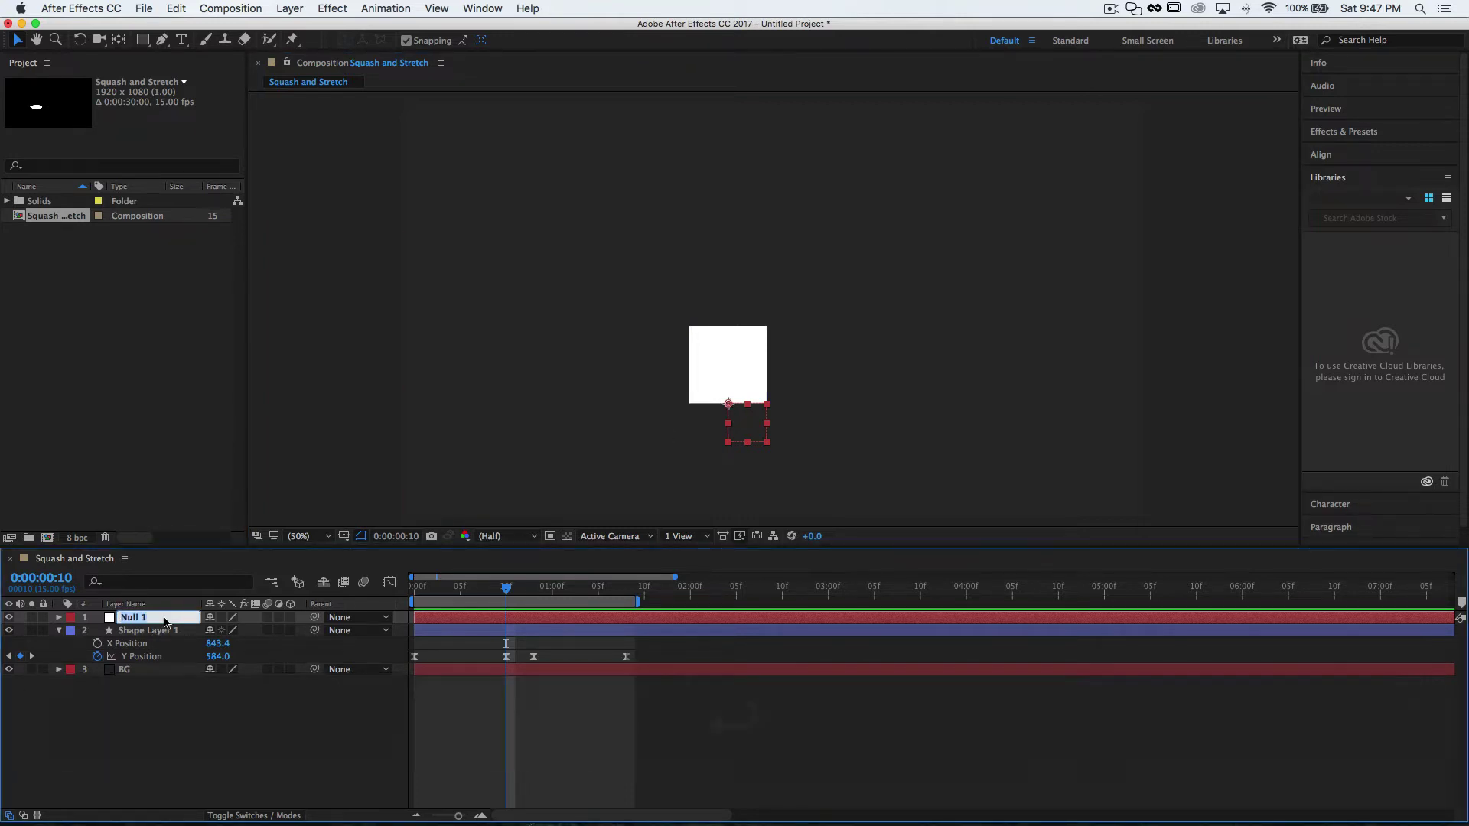
type("Squ")
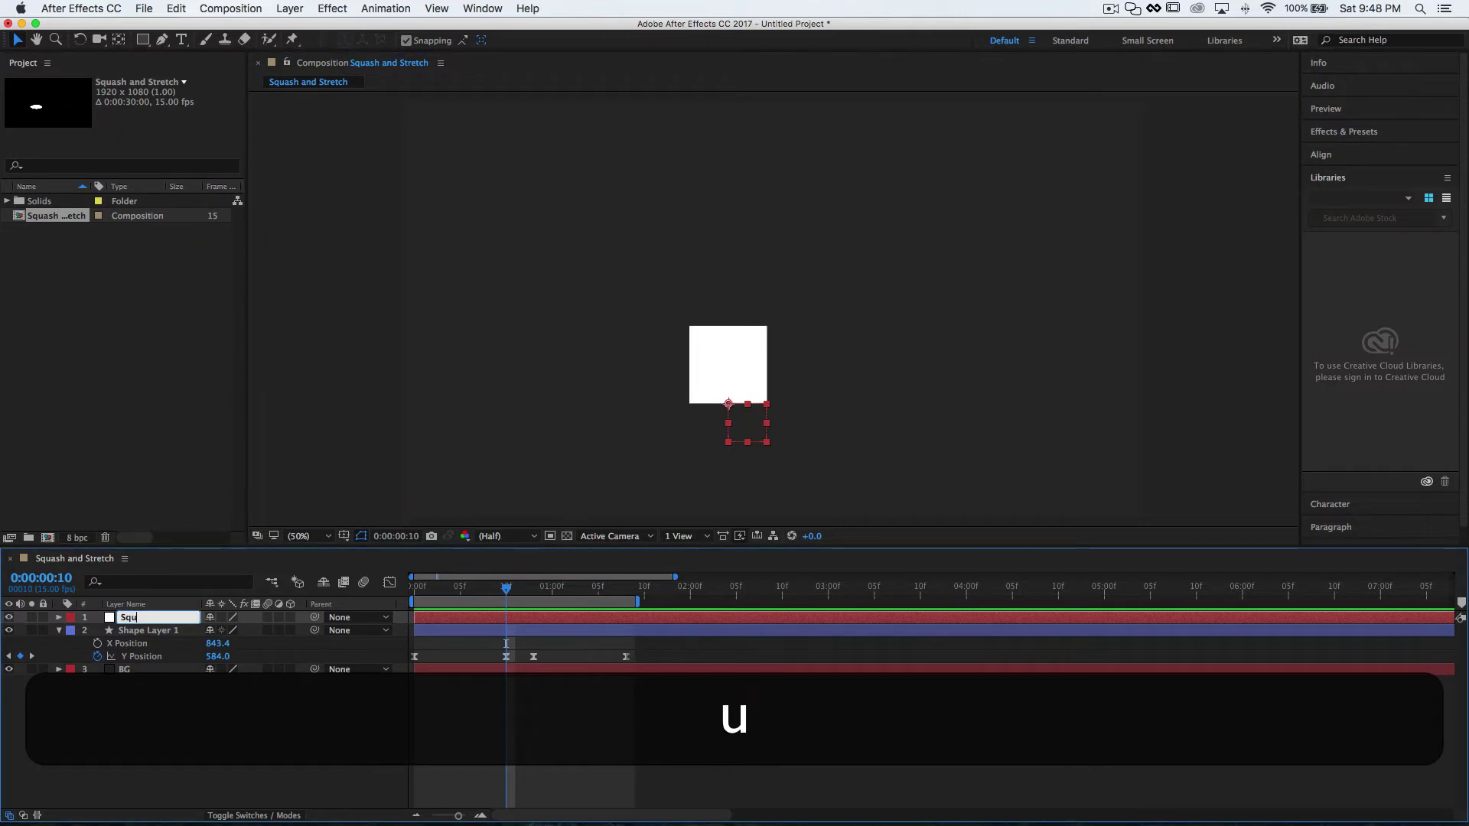
type("ash Controller")
key("Return")
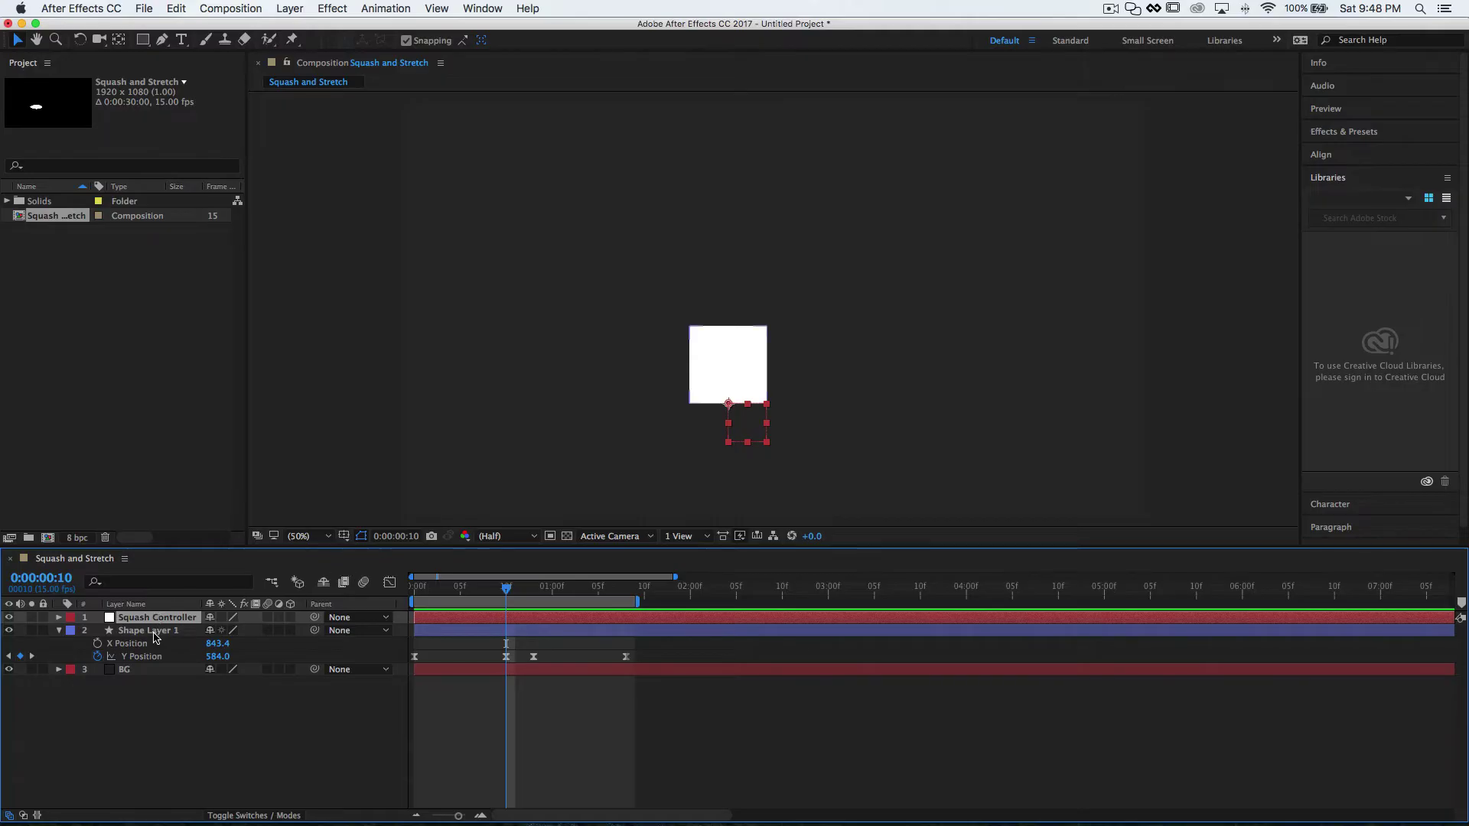
Step: Rename the shape layer as Square and parent it to the Squash Controller layer
left_click(154, 633)
key("Return")
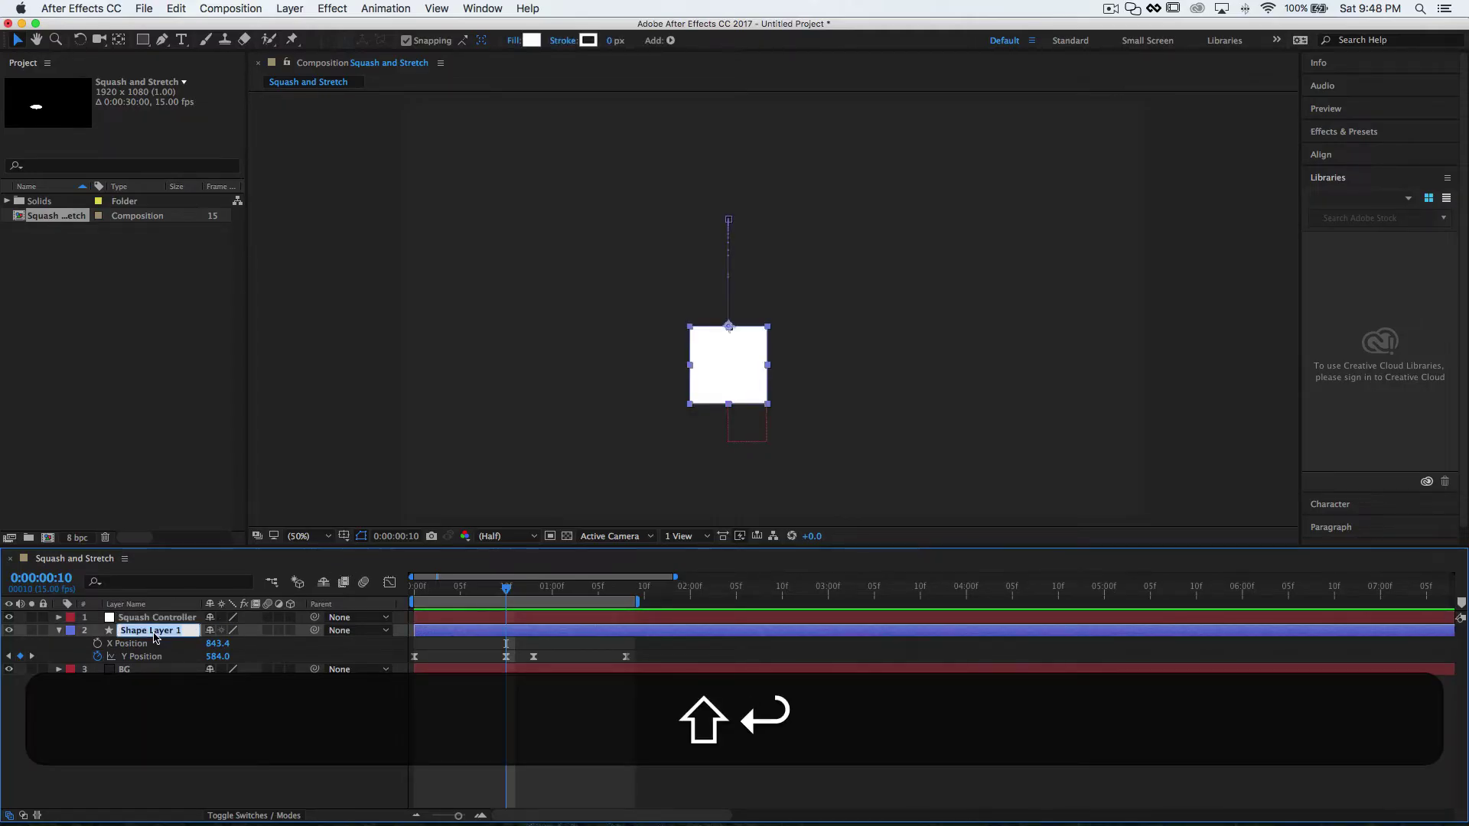
type("Square")
key("Return")
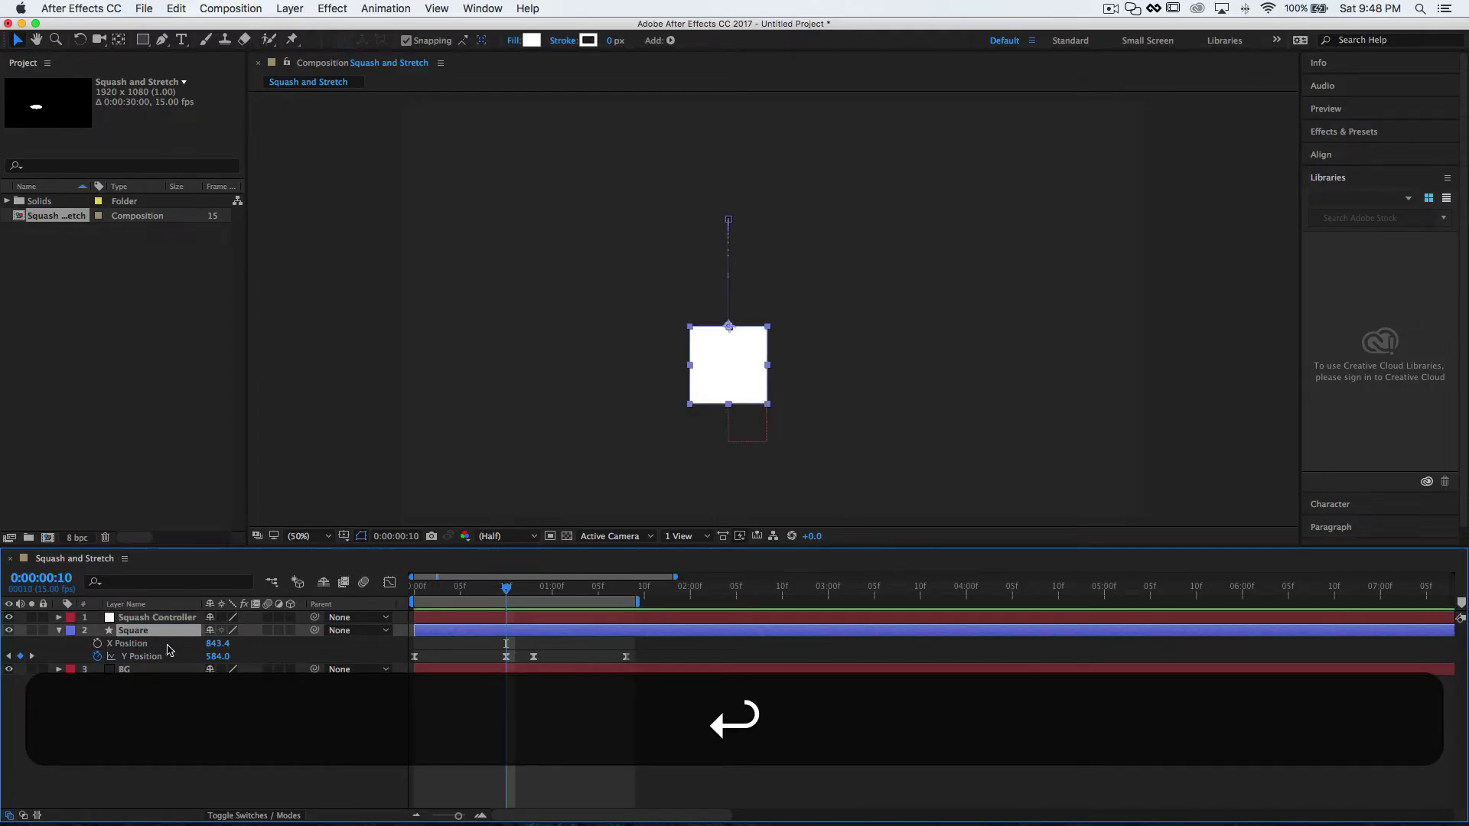
left_click_drag(314, 631, 179, 619)
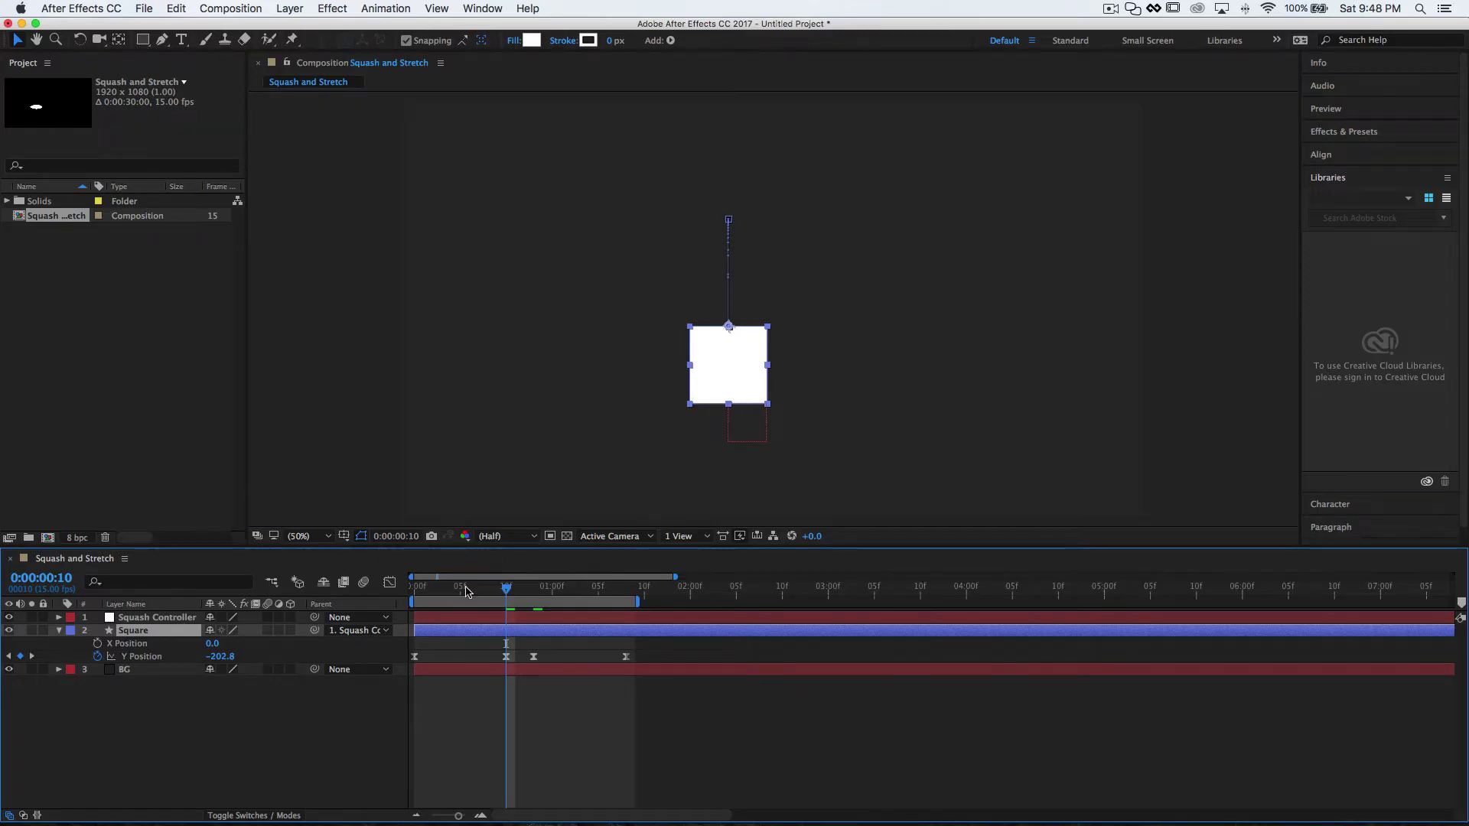
Step: At 0:00:00:00, unlink the Square layer's Scale dimensions and add an expression to its Scale property
left_click_drag(490, 596, 420, 606)
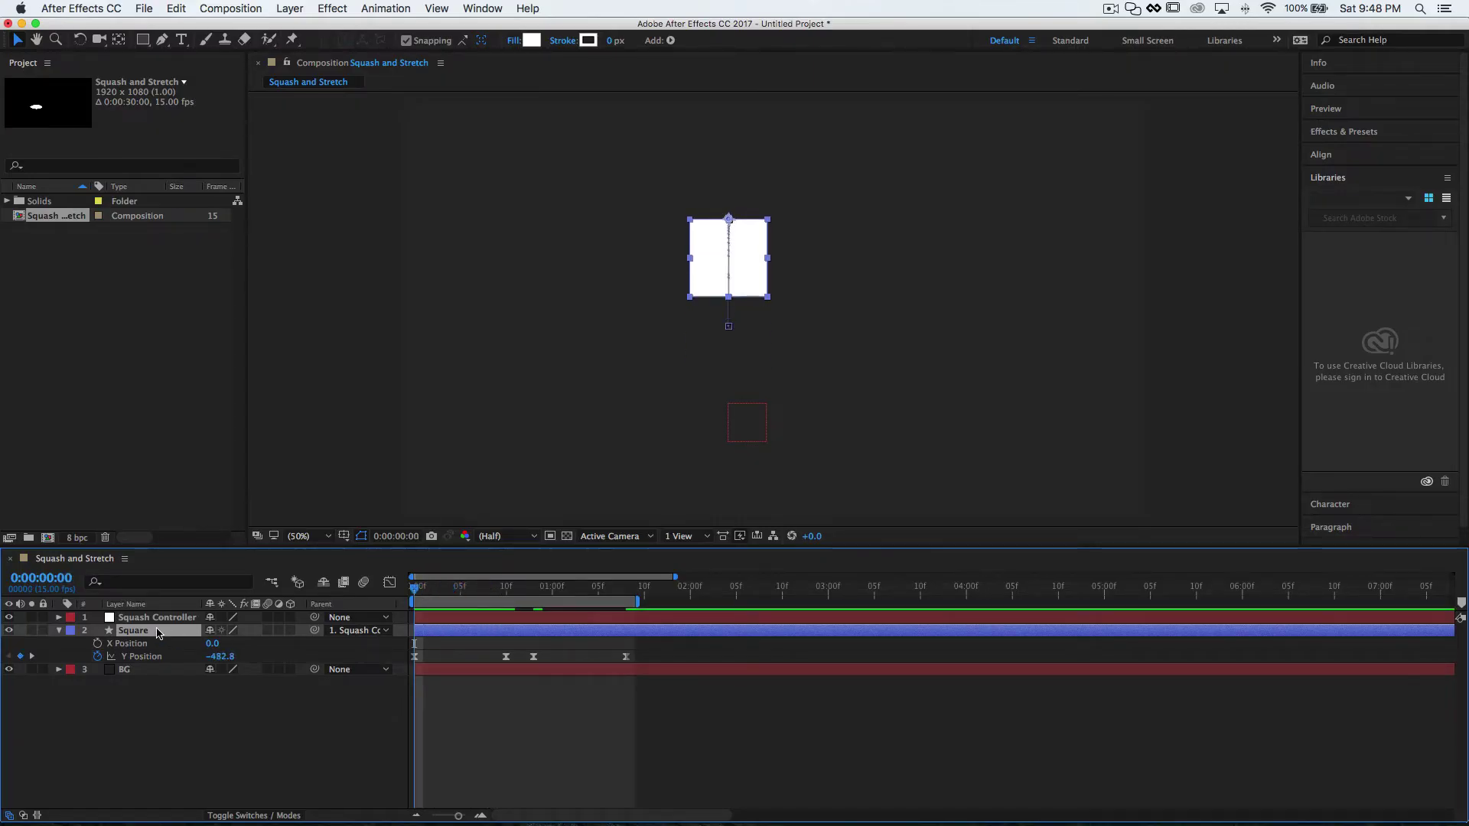
key("s")
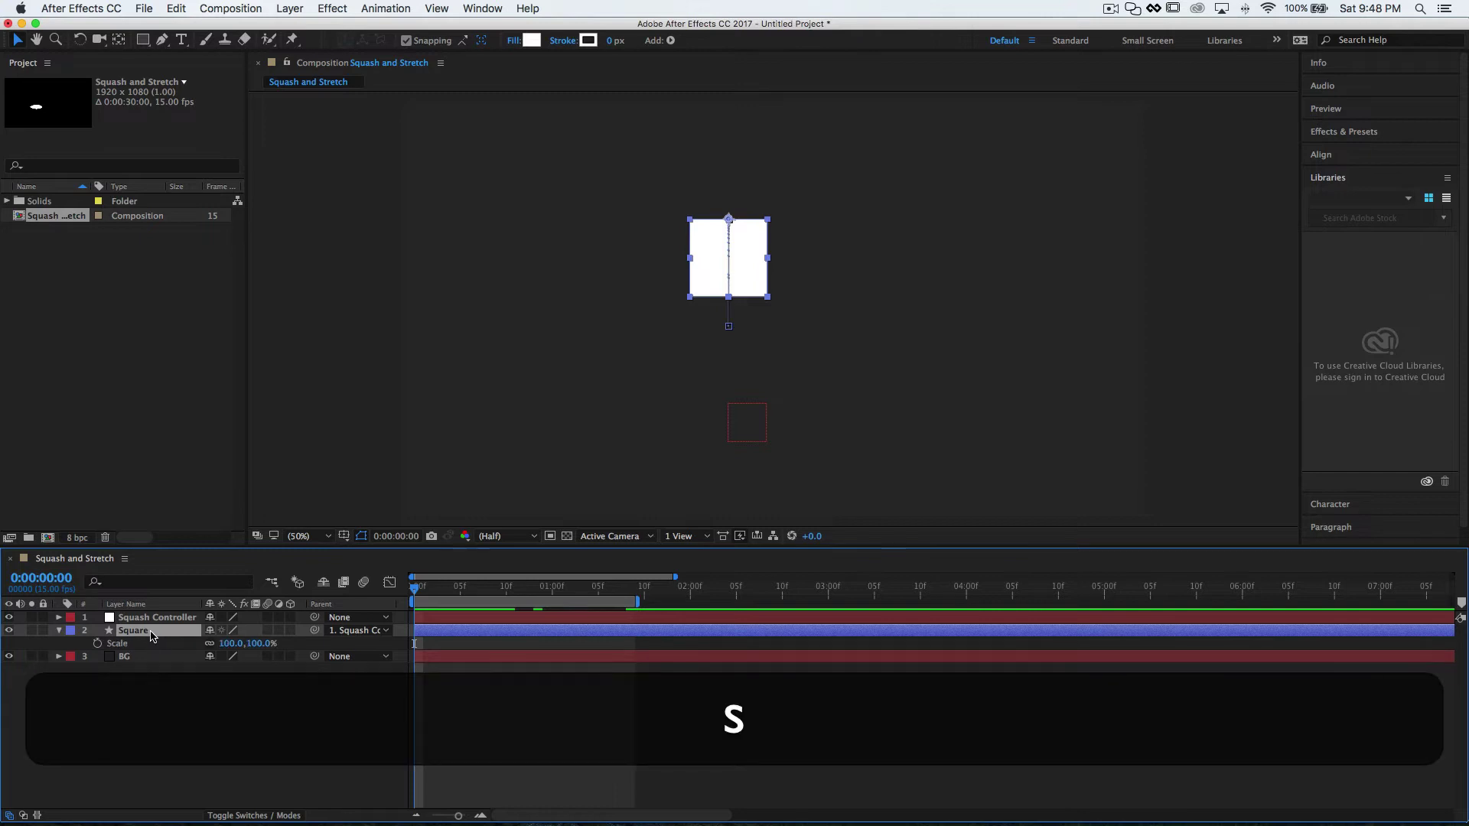
left_click(209, 645)
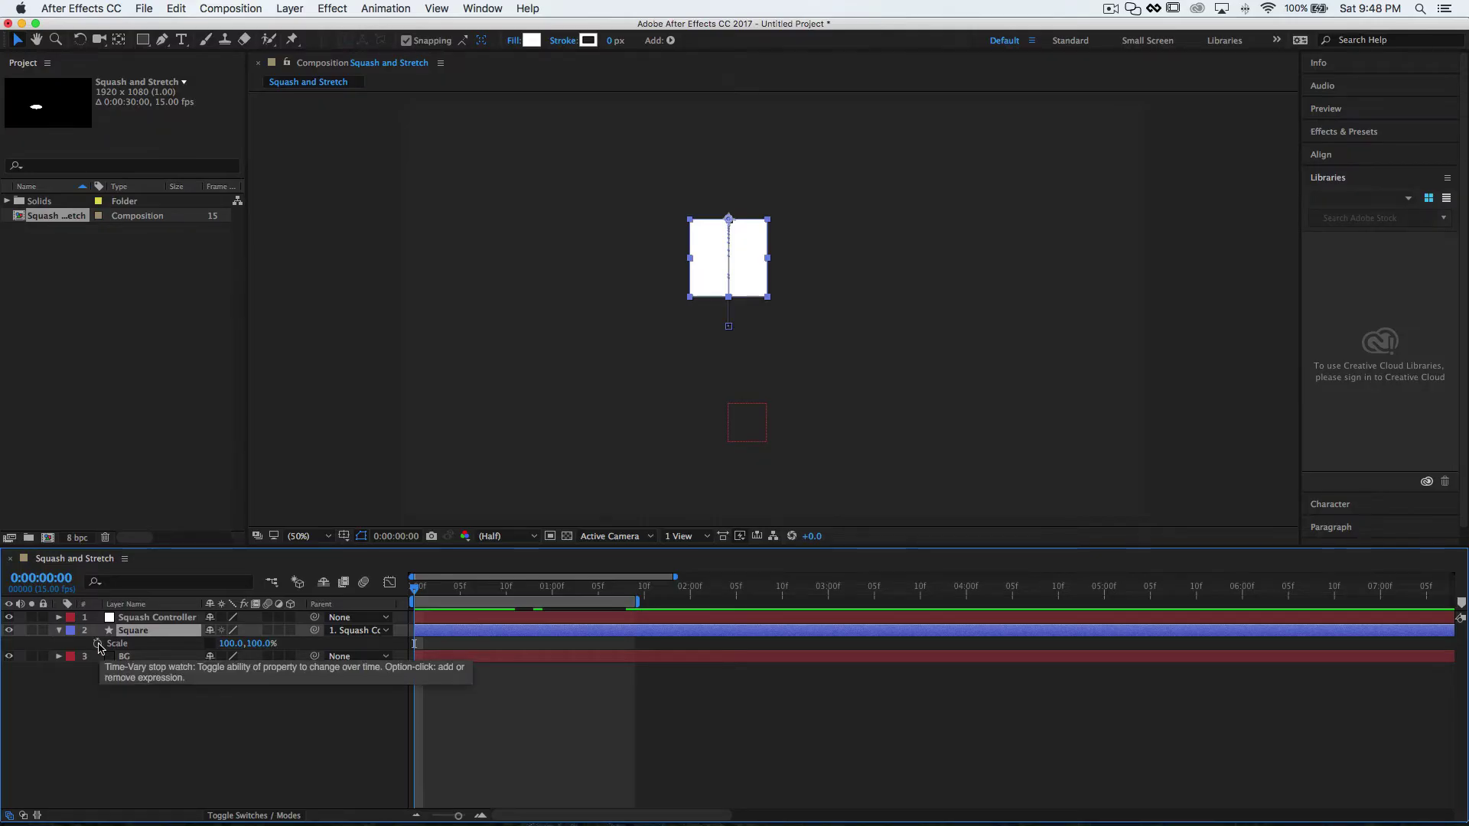
key("alt")
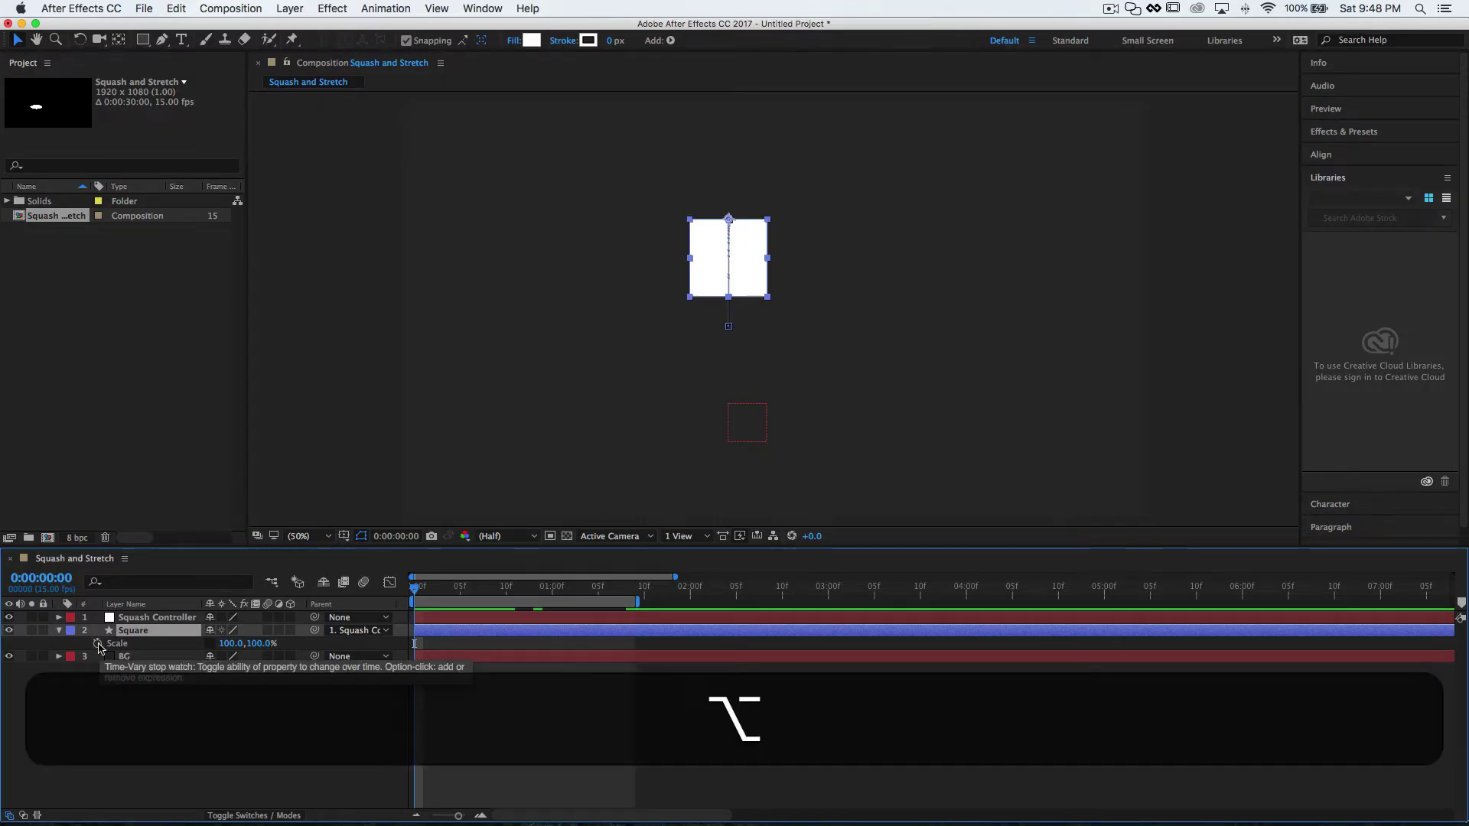
left_click(97, 645, "alt")
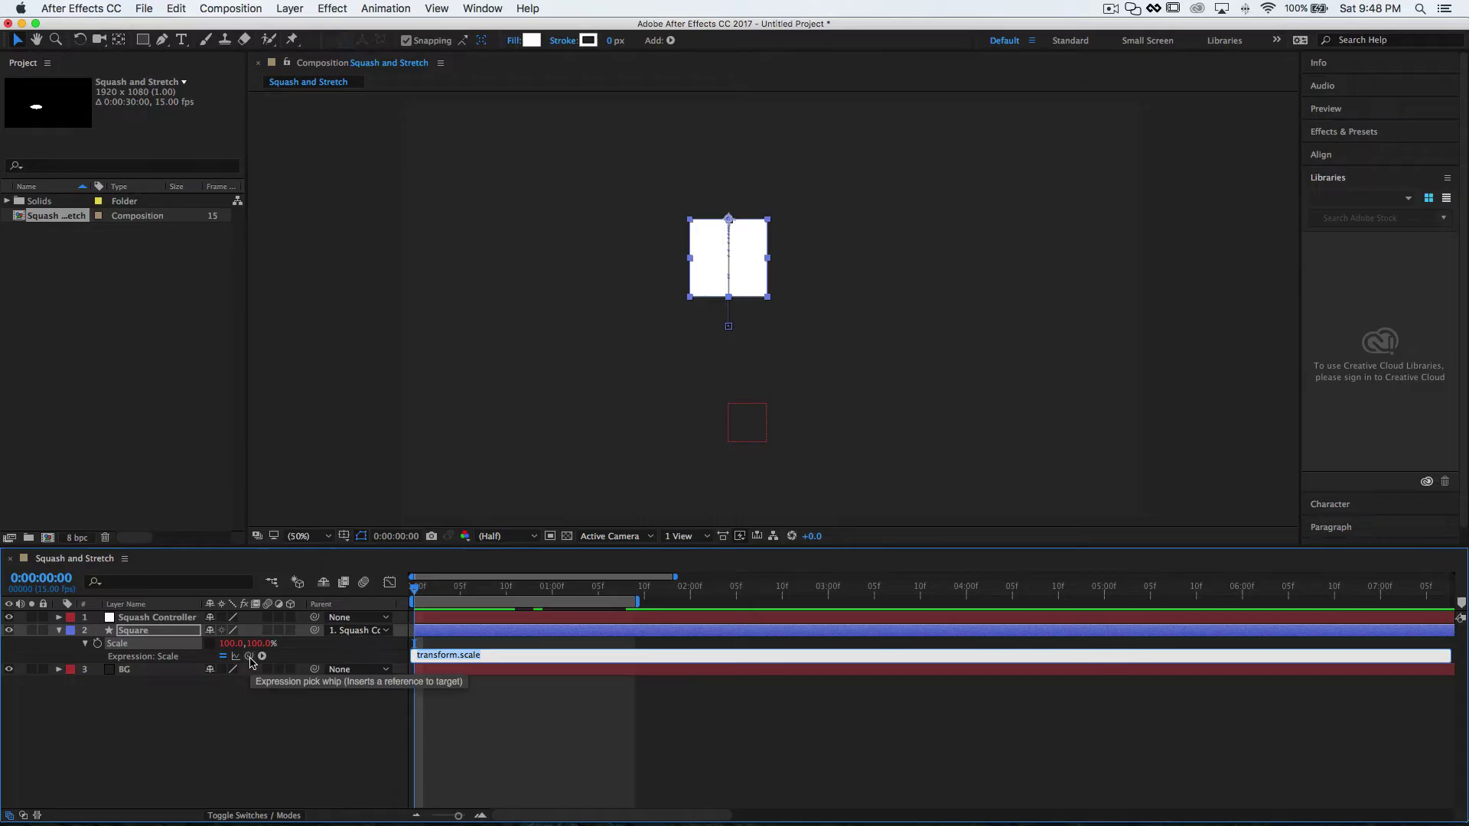
Step: Replace the Square layer's Scale expression with the line x=transform.scale[0]+(100-transform.scale[1])*.3;
left_click(451, 655)
type("x=")
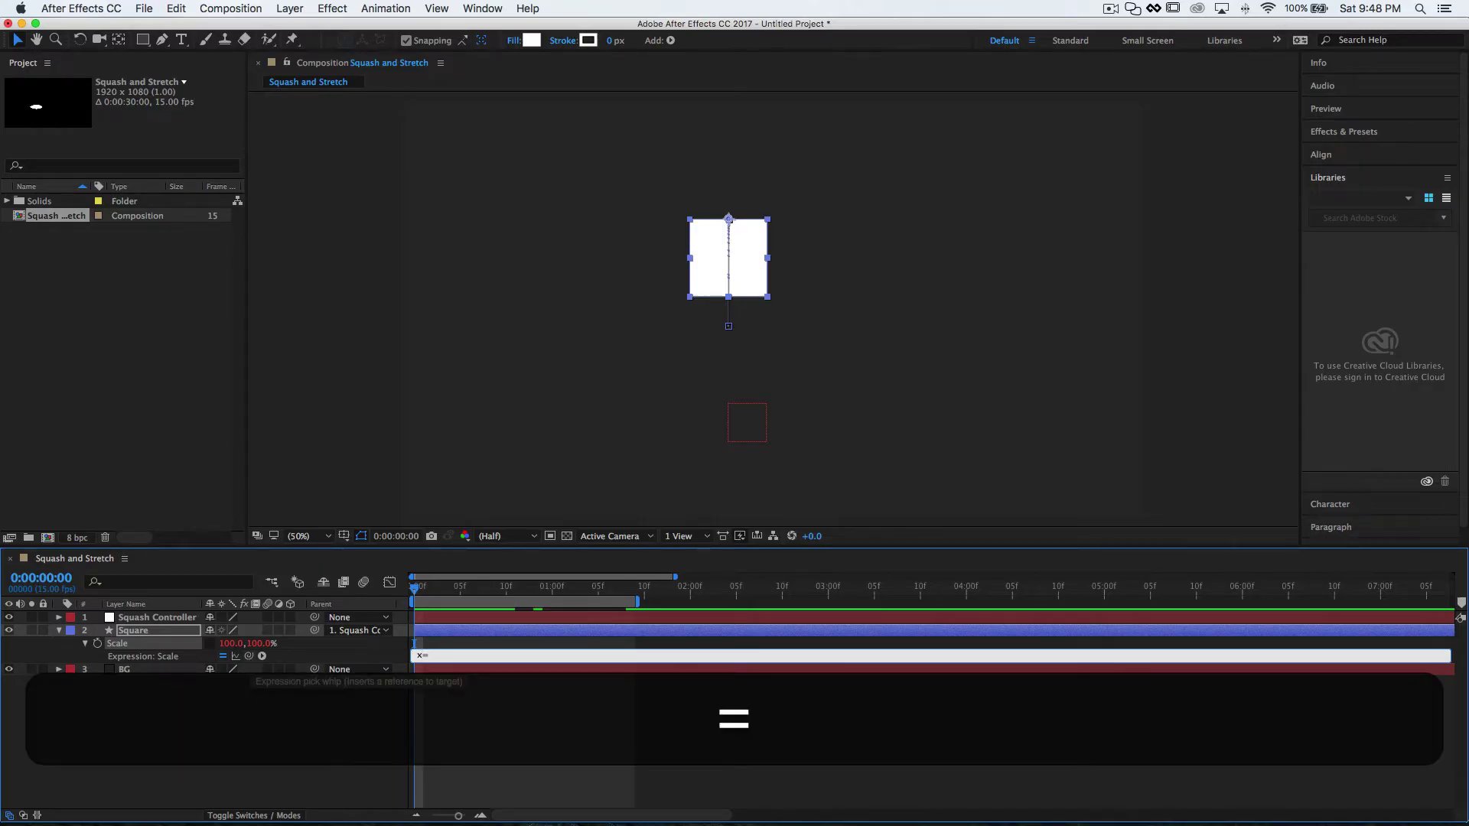
left_click_drag(235, 656, 230, 647)
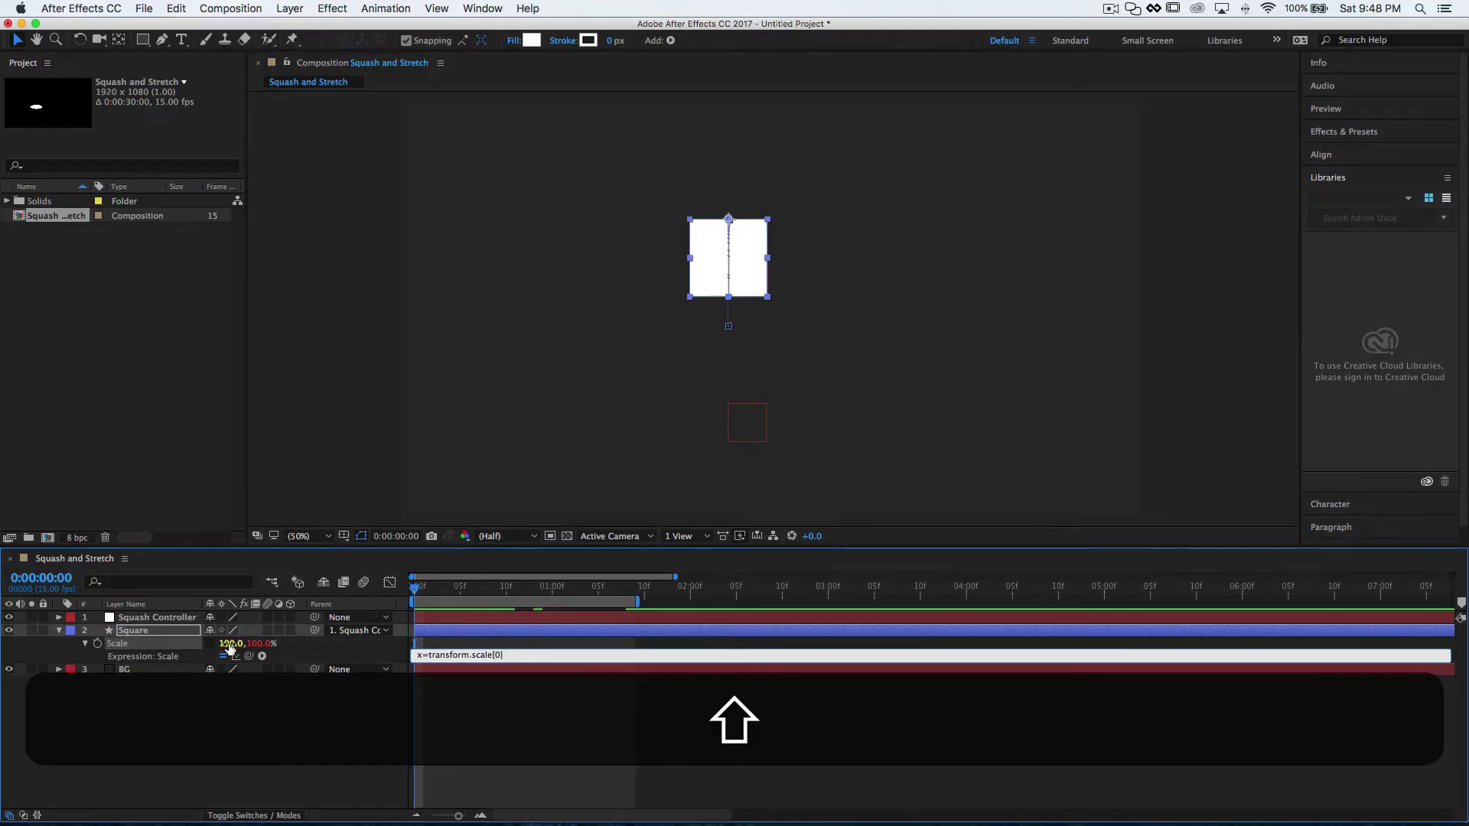
type("+()")
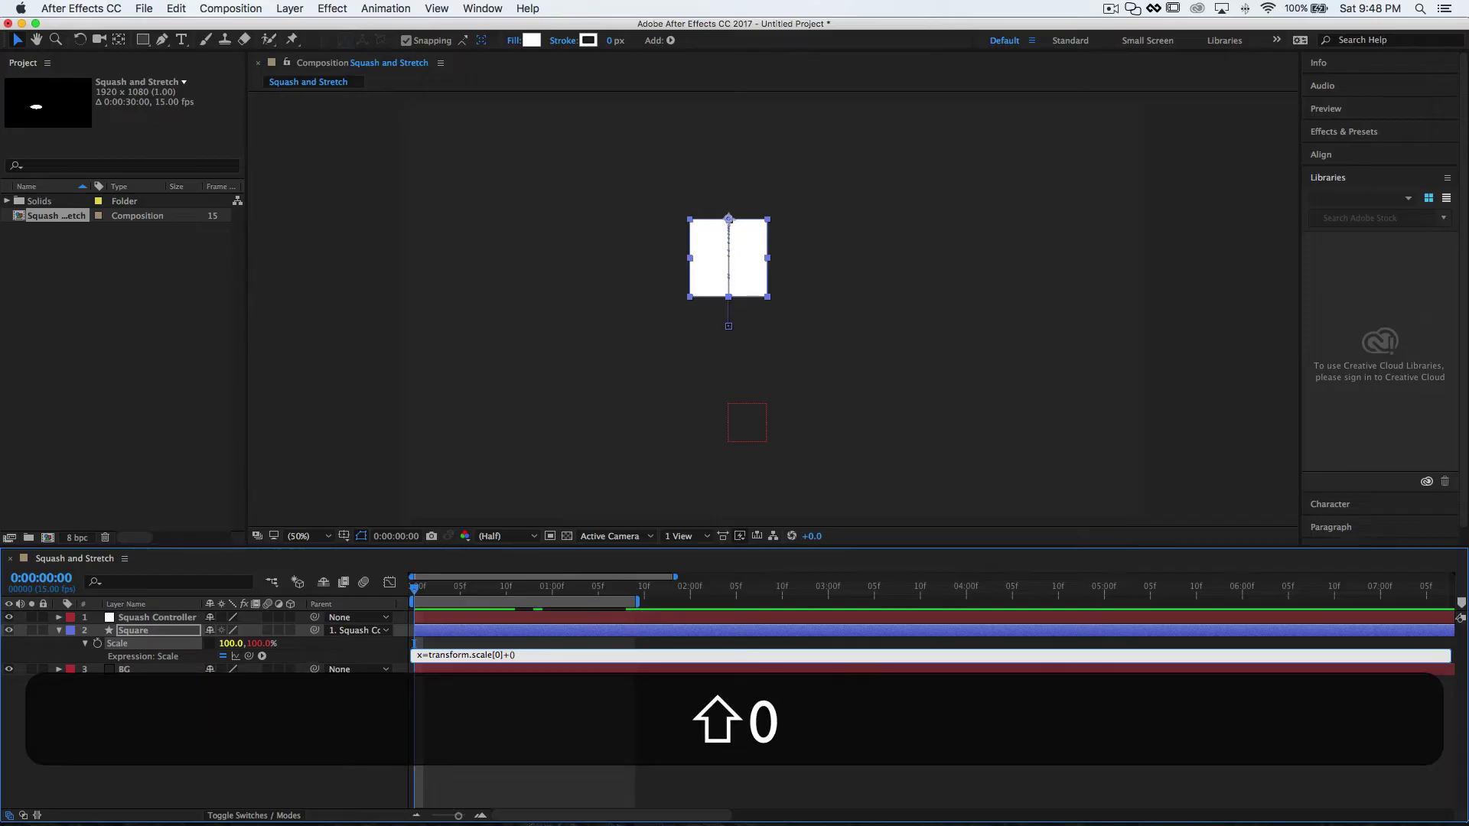
key("Left")
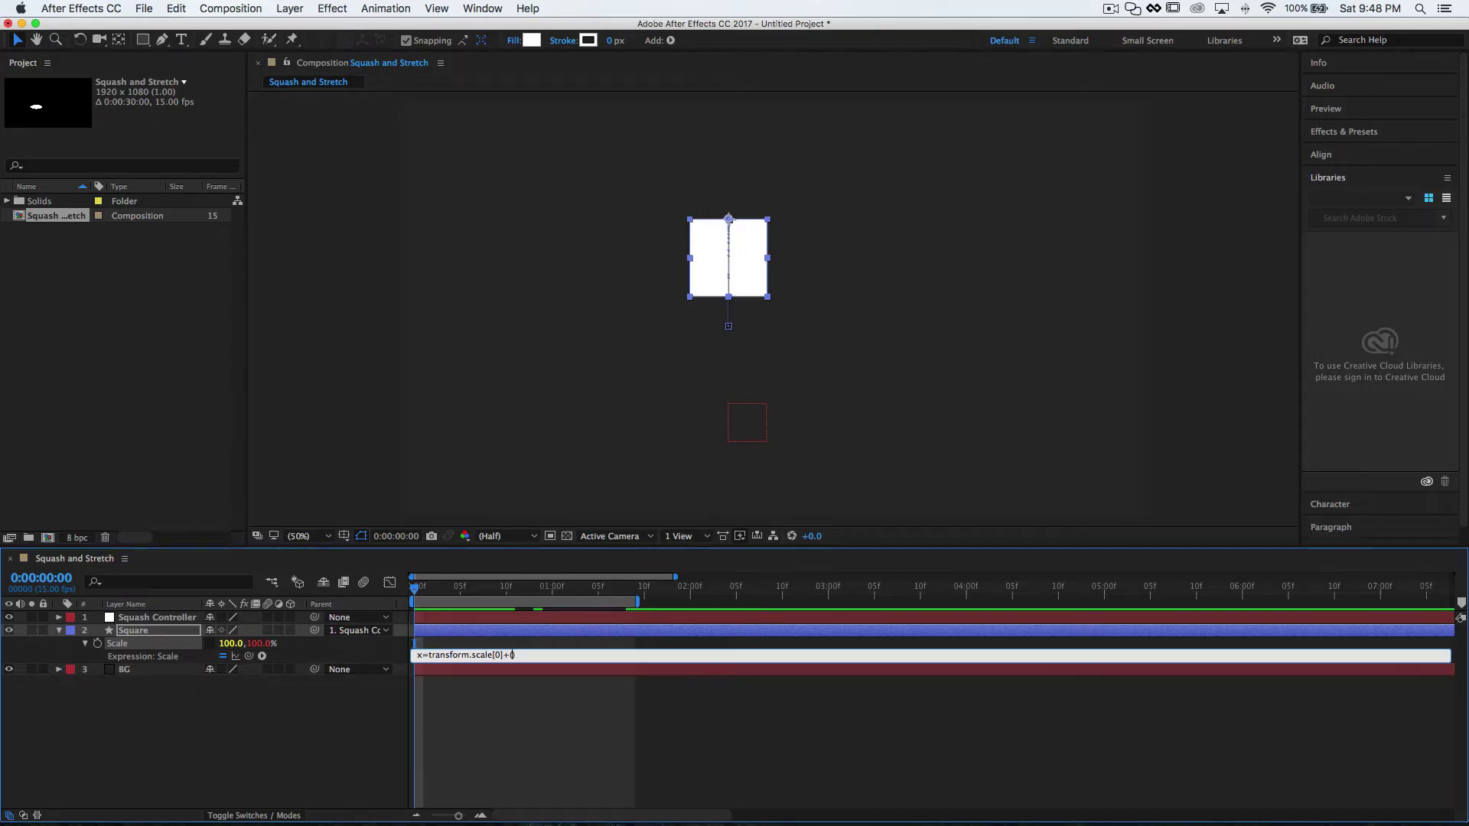
type("100")
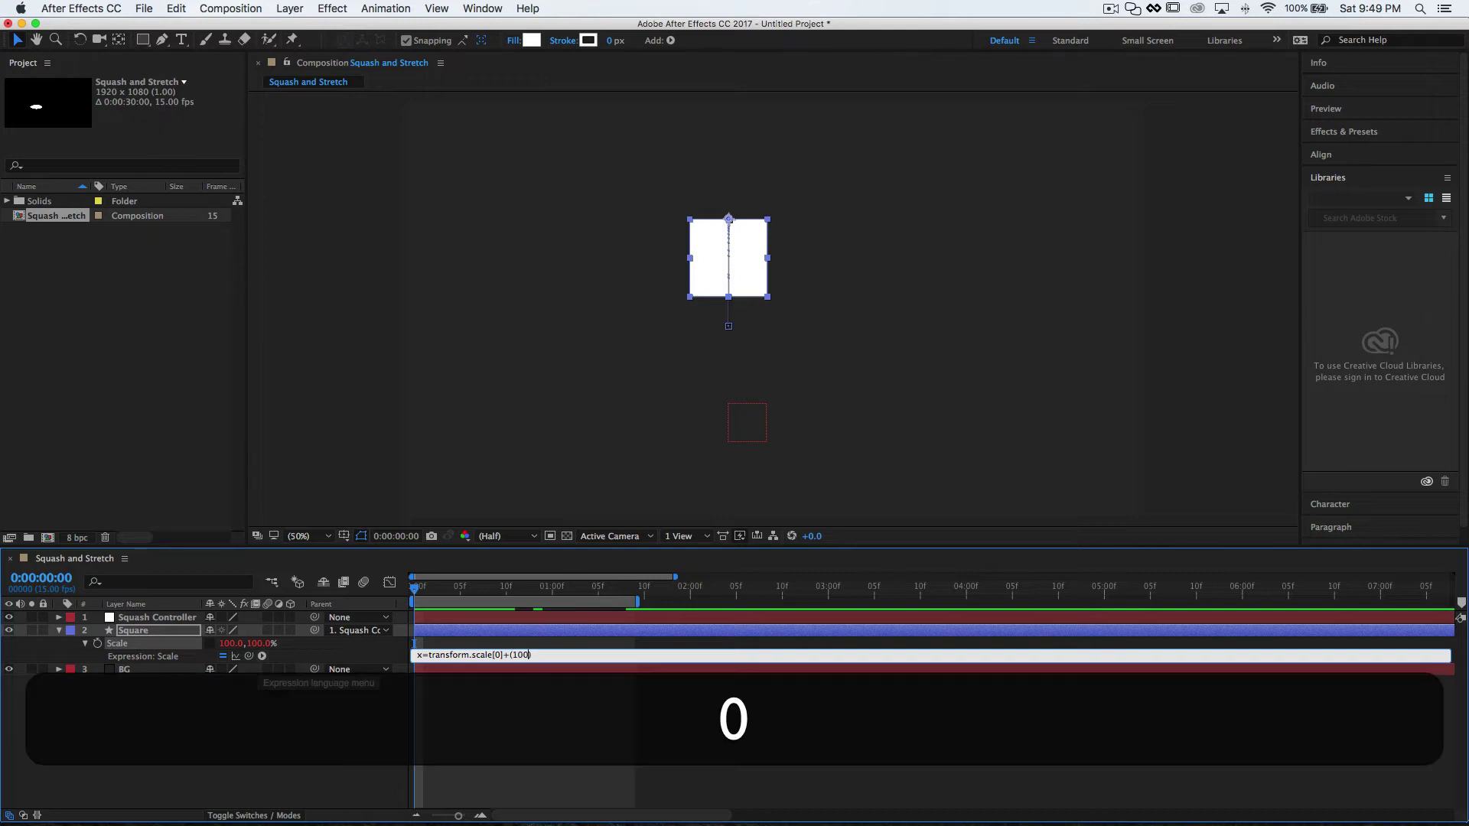
type("-")
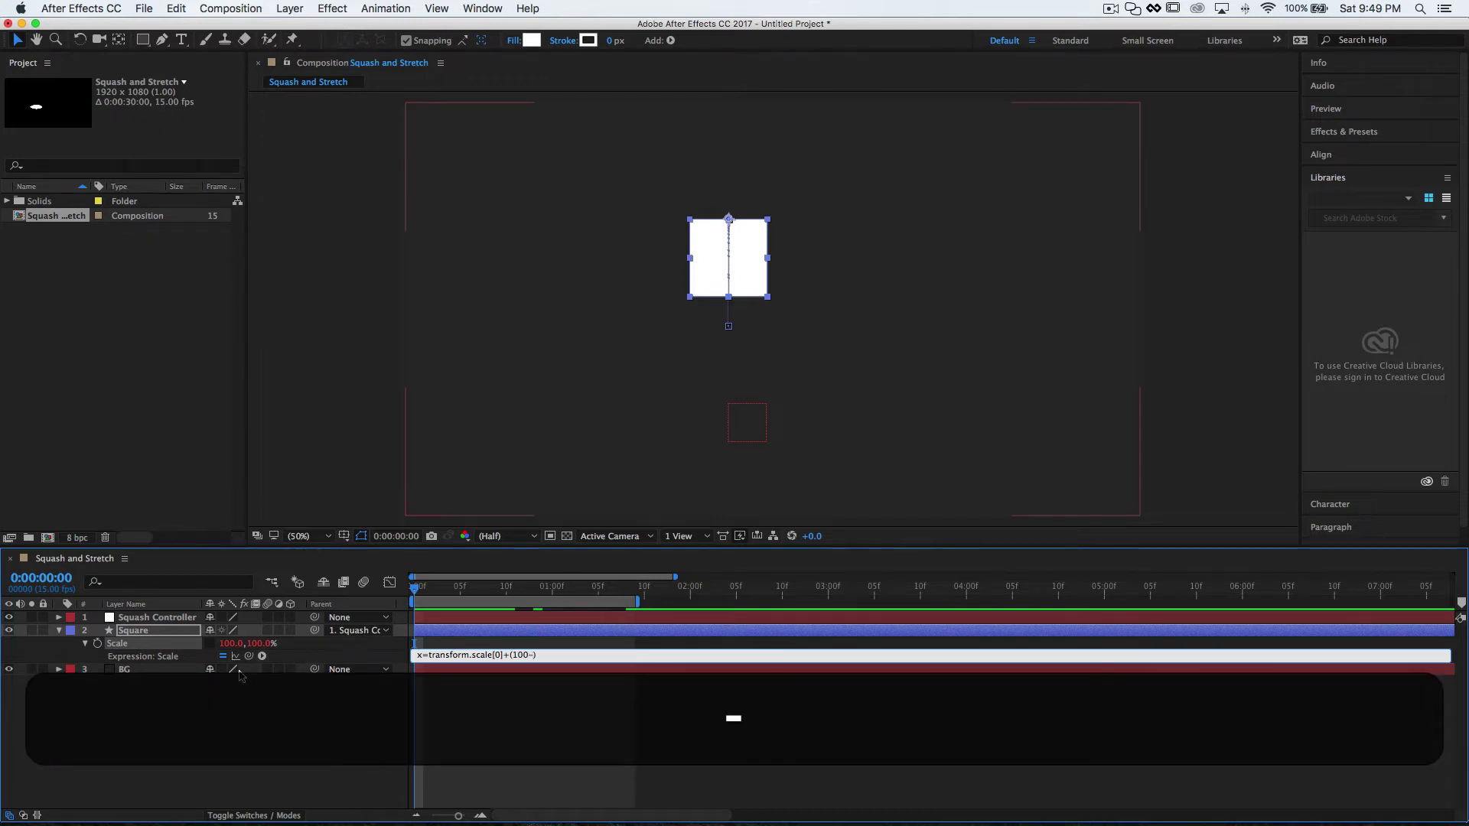
left_click_drag(252, 659, 258, 650)
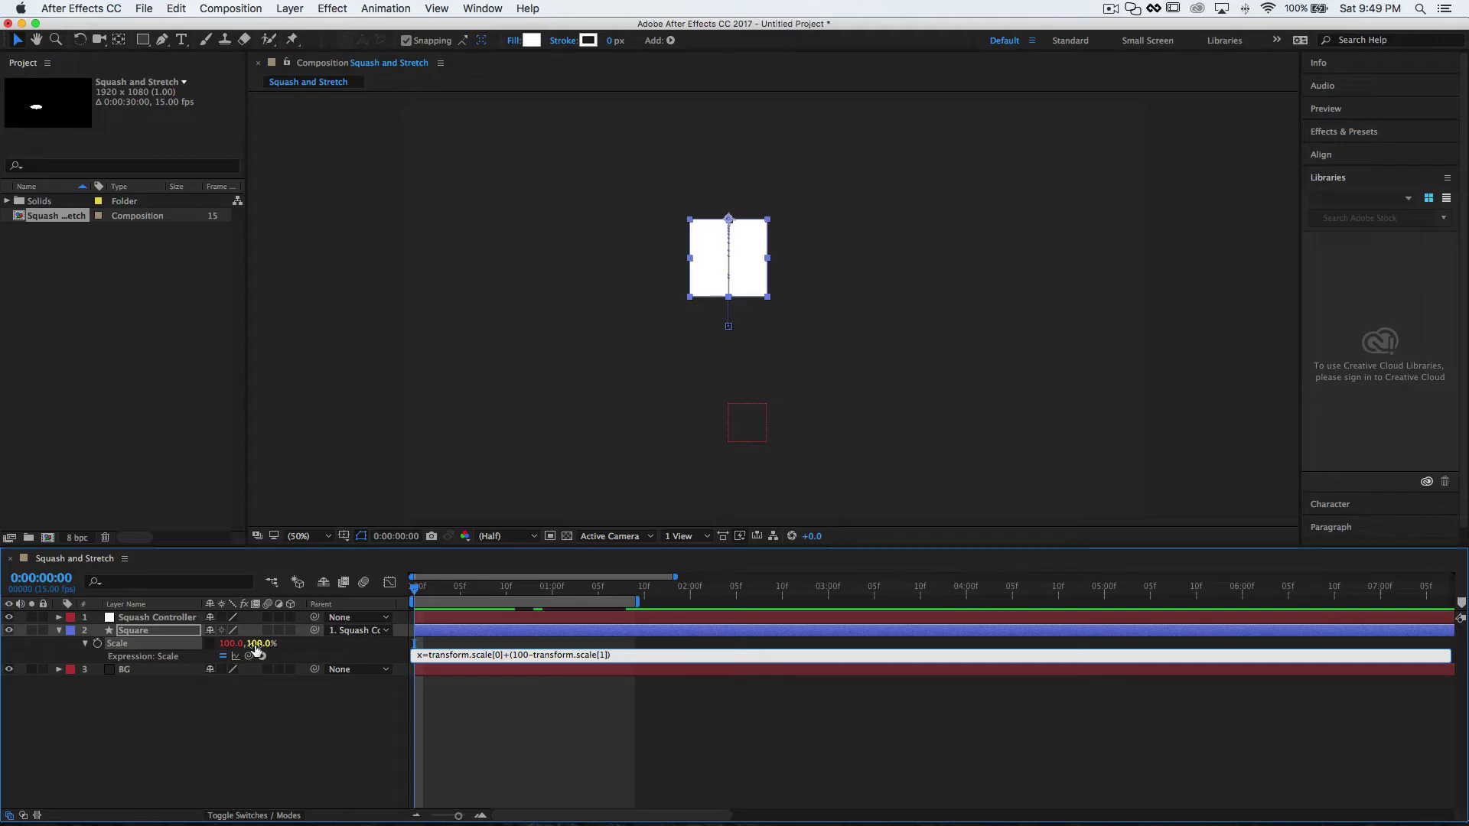
key("Right")
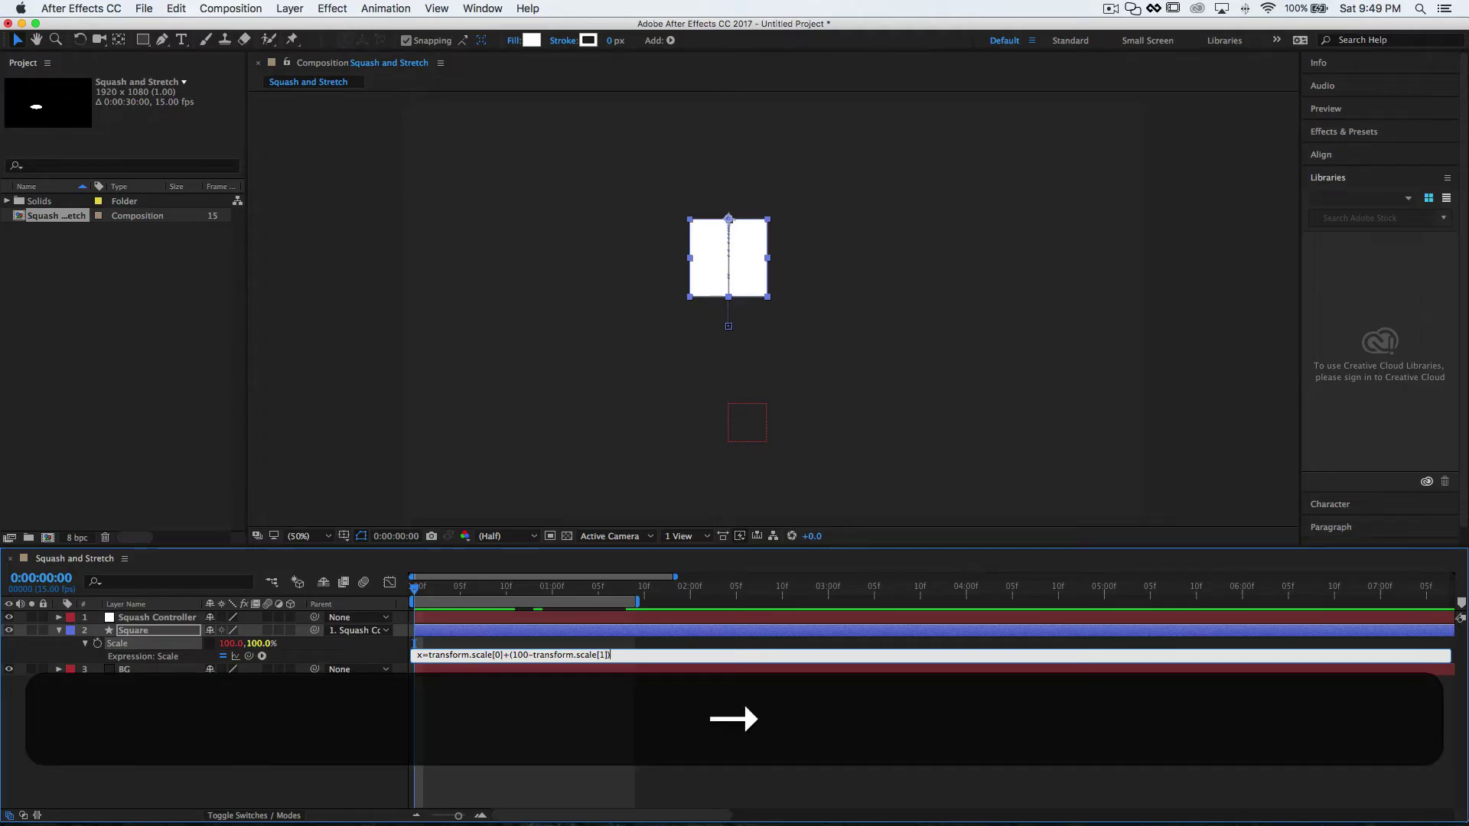
key("shift+Right")
type("*")
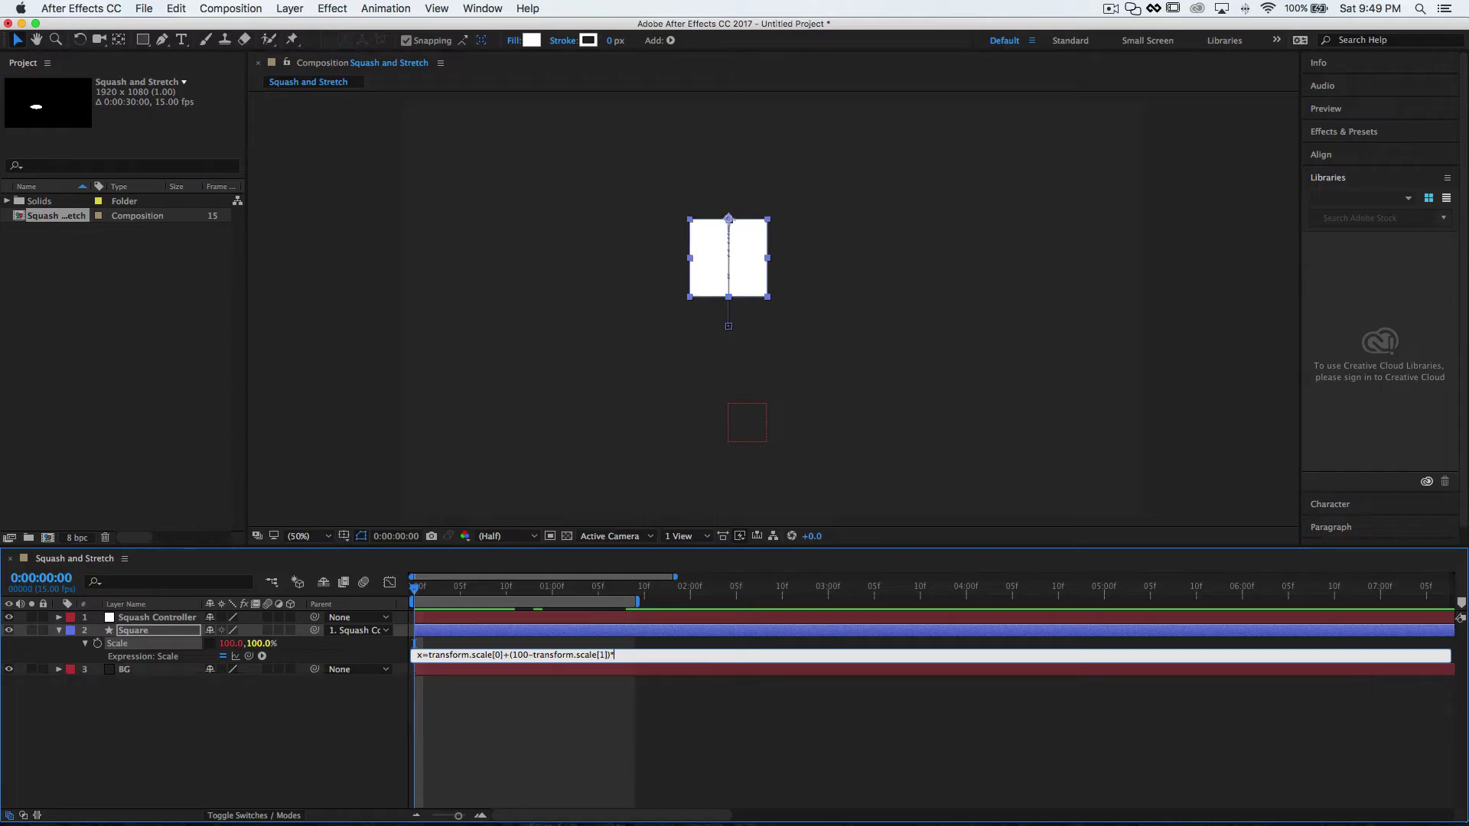
type(".3;")
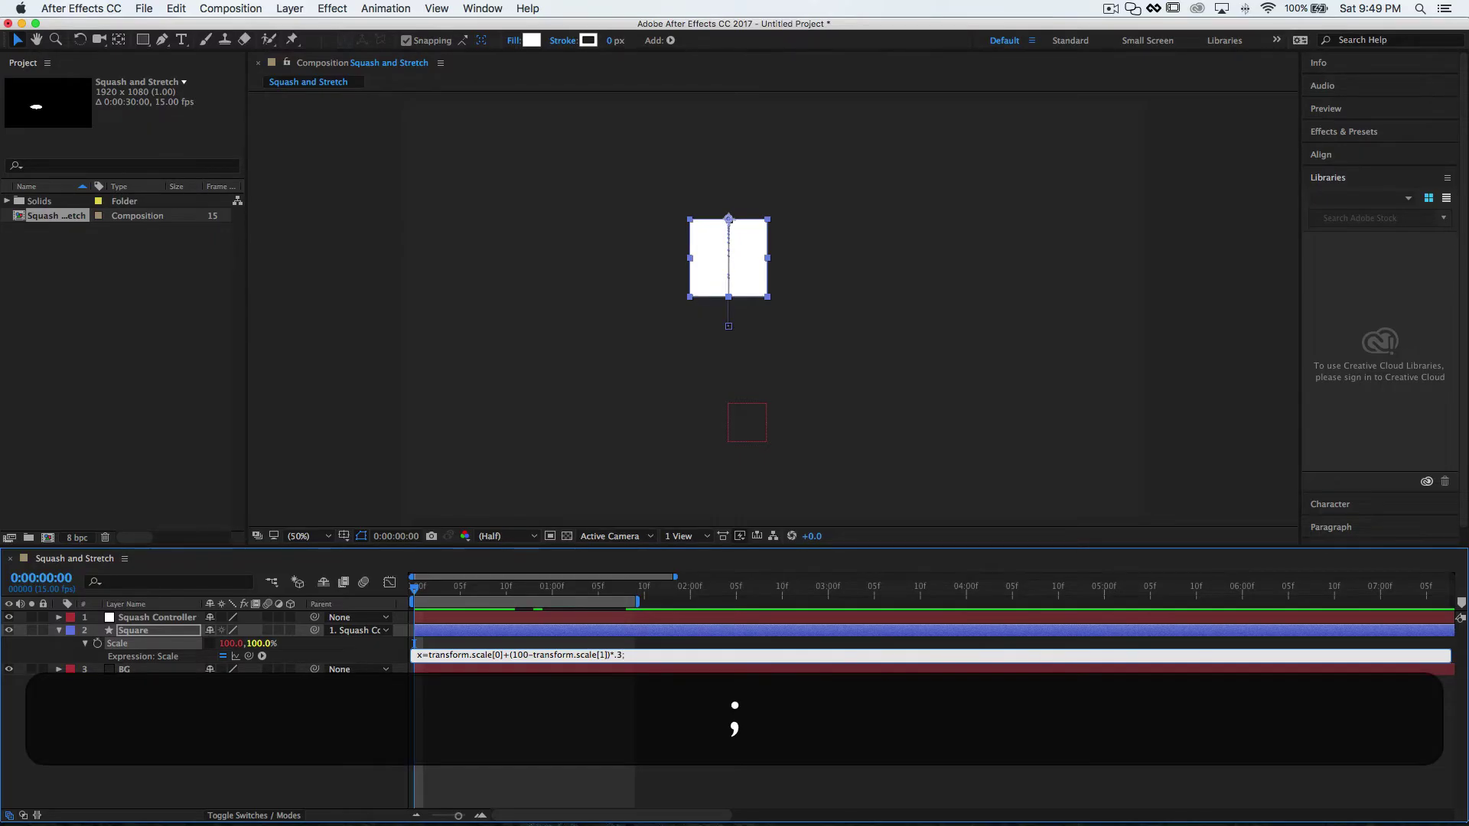
Step: Add the lines y=transform.scale[1]; and [x,y] to the Square layer's Scale expression and apply it
key("Return")
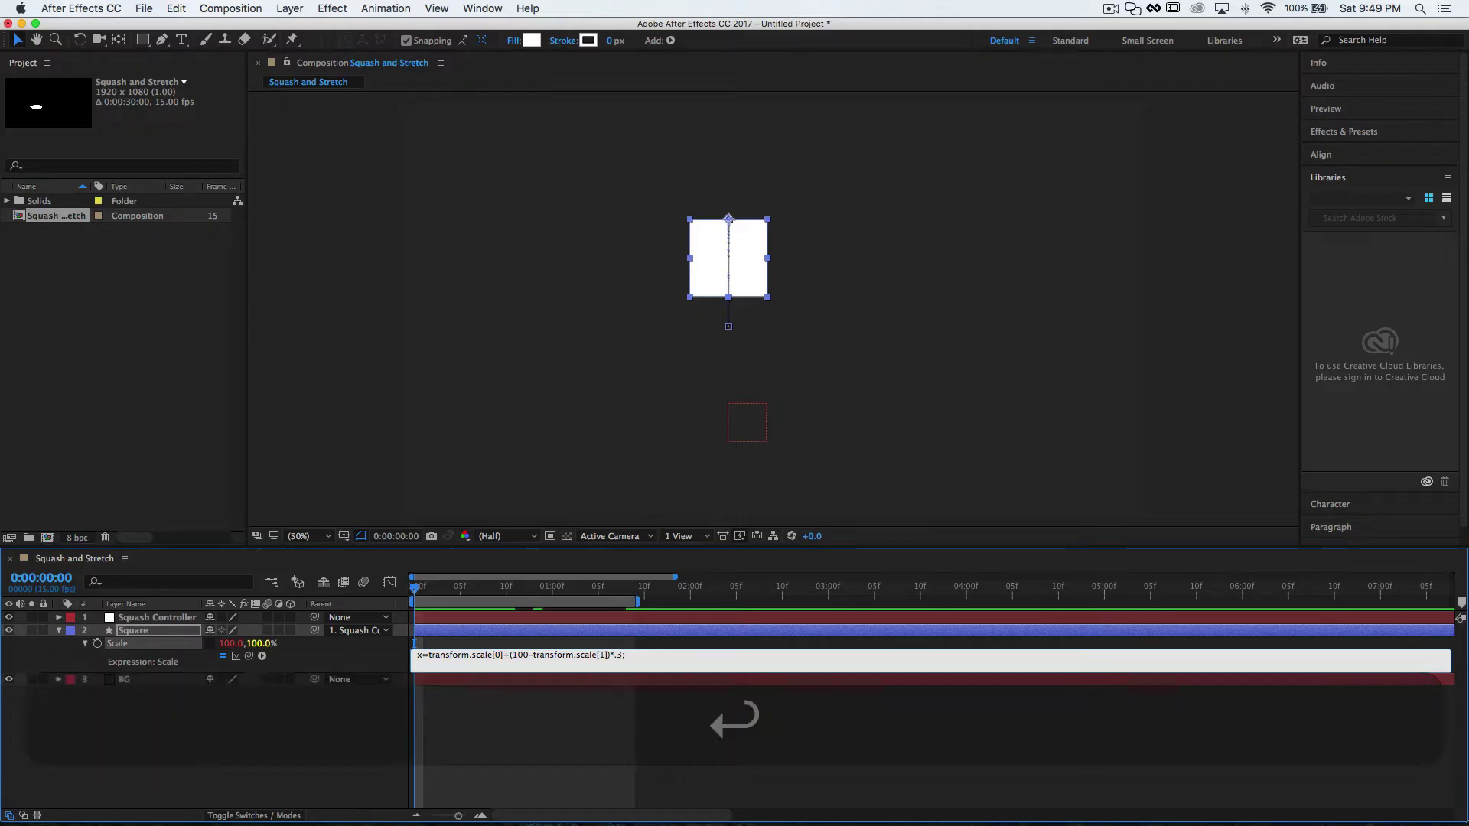
type("y=")
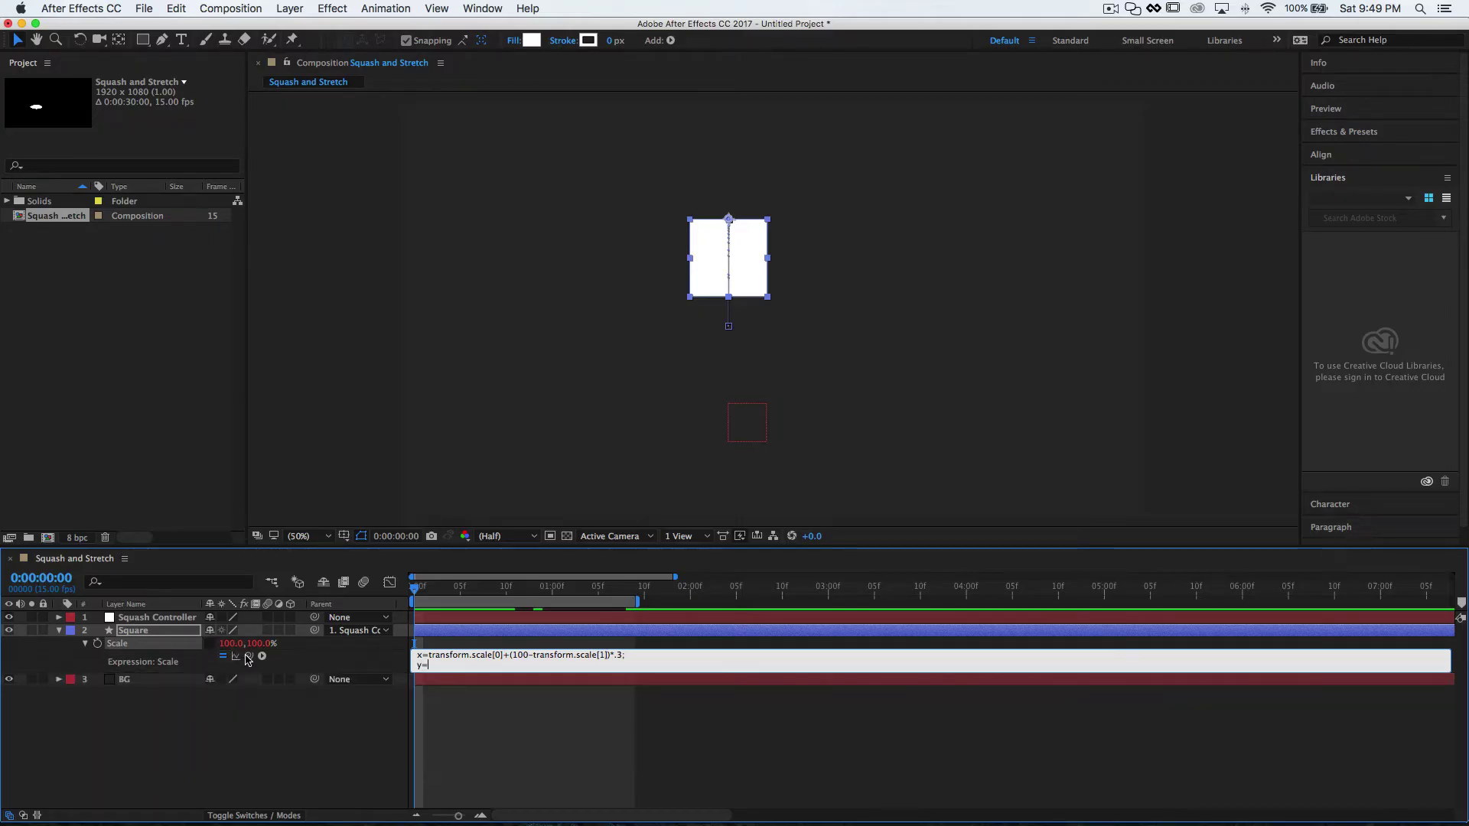
left_click_drag(248, 661, 260, 651)
type(";")
key("Return")
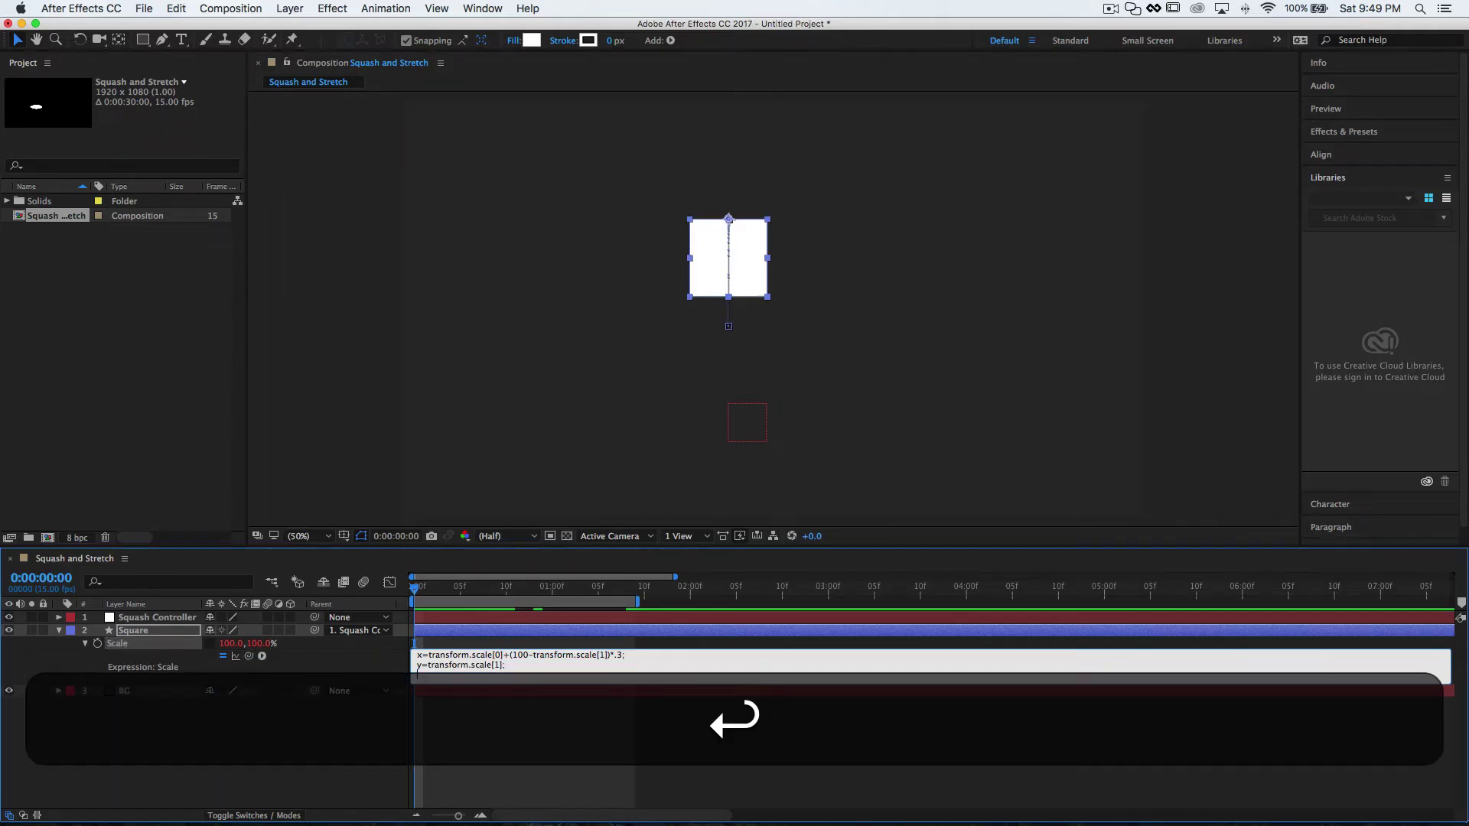
type("[x,y]")
left_click(365, 674)
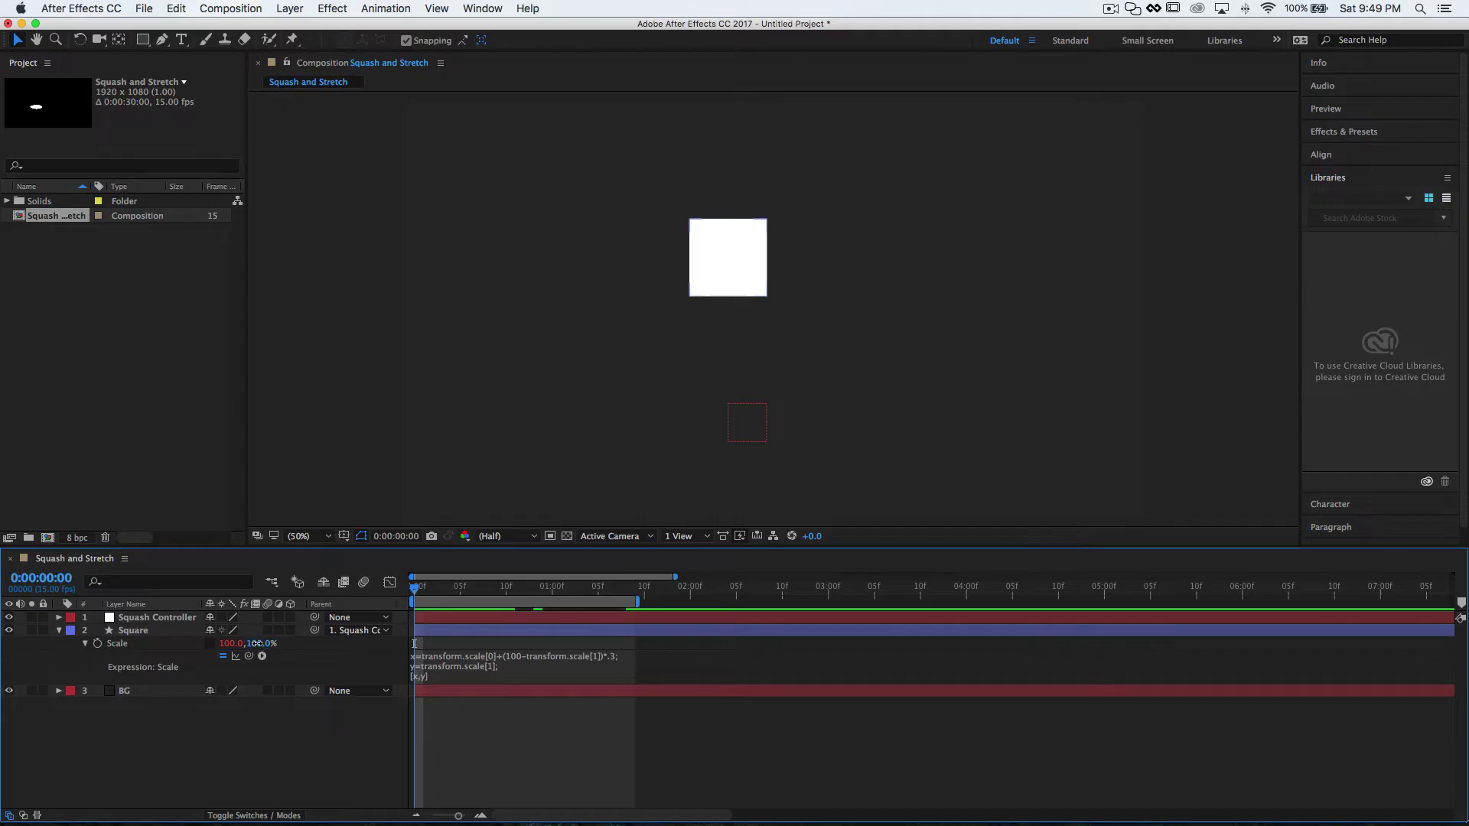
Step: Try stretching the Square layer's Y Scale to about 137% and reset it to 100%
mouse_move(256, 642)
left_mouse_down()
mouse_move(344, 638)
mouse_move(244, 643)
mouse_move(343, 637)
mouse_move(279, 640)
left_mouse_up()
left_click(261, 644)
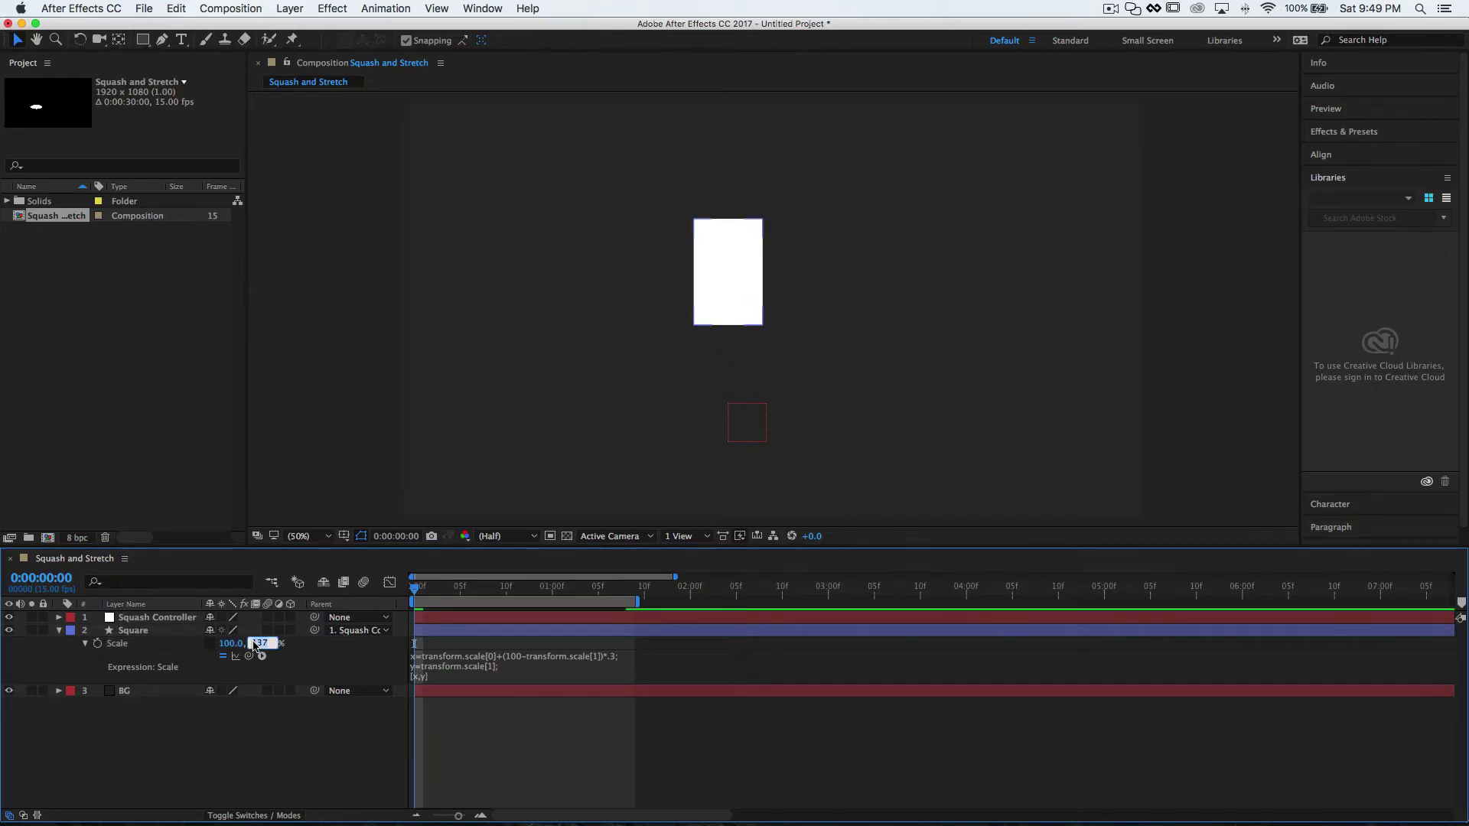
type("100")
key("Return")
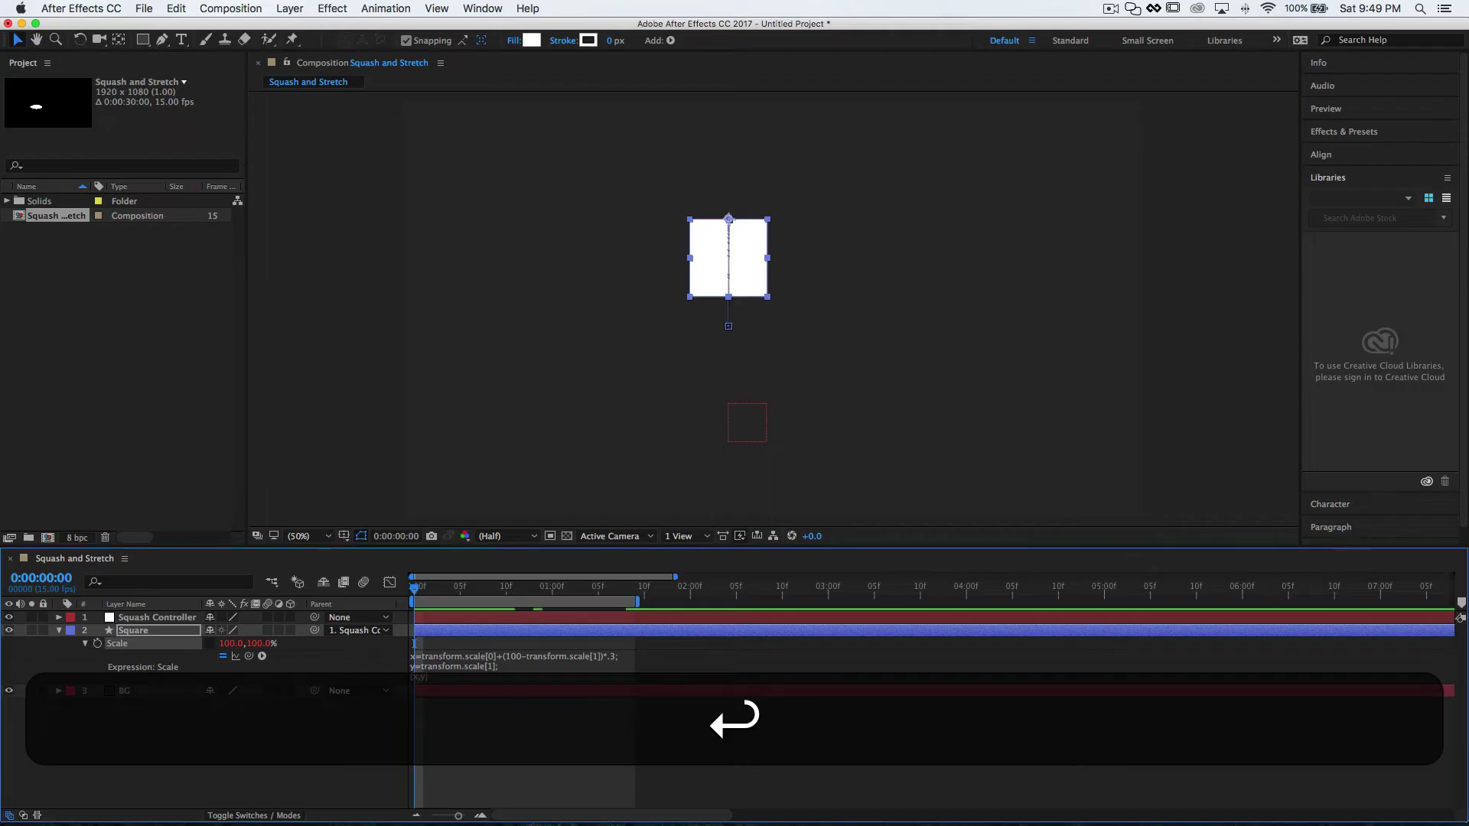
Step: Move the current time to 0:00:00:10 and reveal the Square layer's Scale expression
key("u")
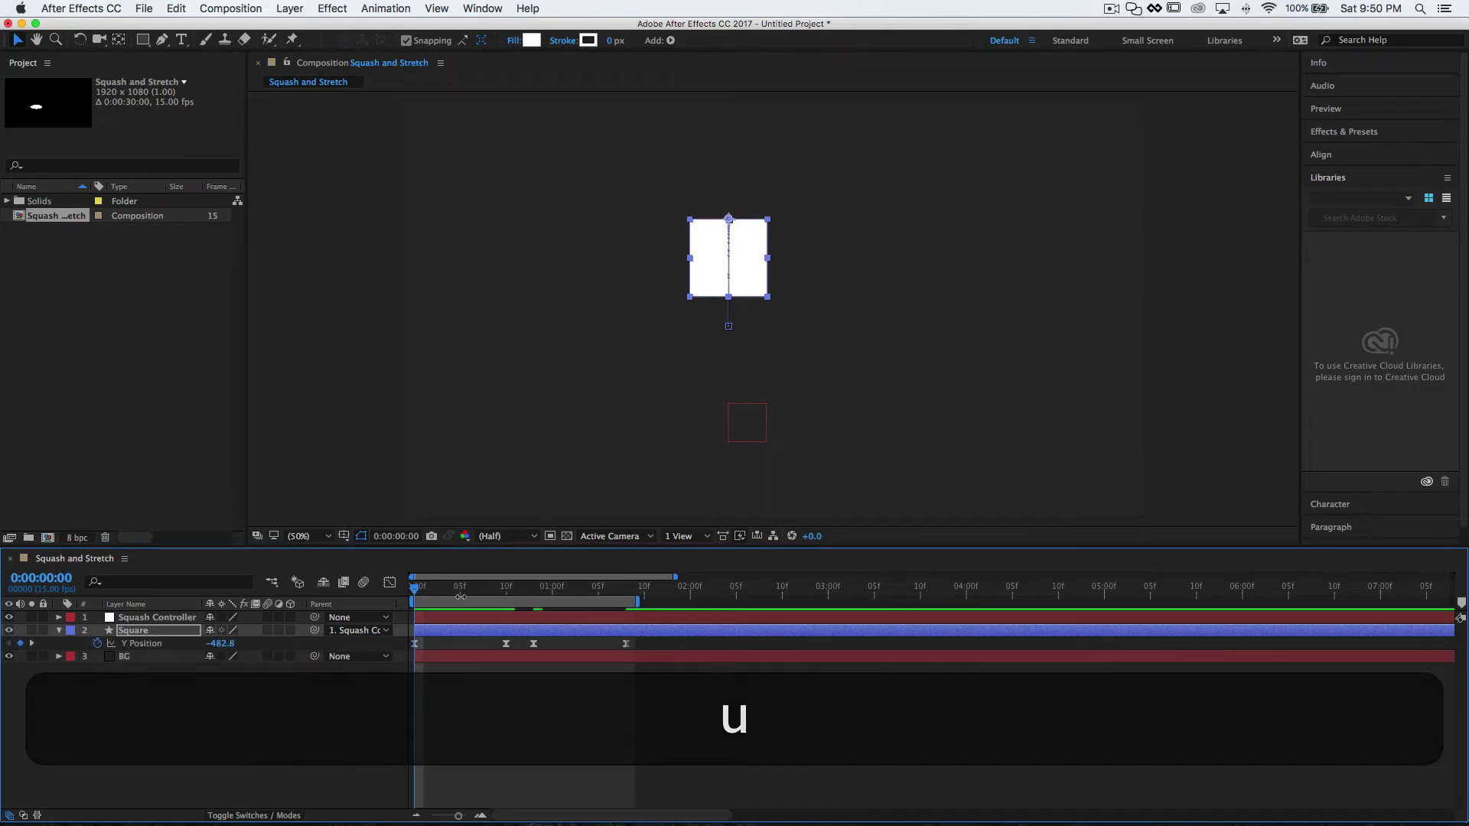
left_click_drag(429, 588, 506, 597)
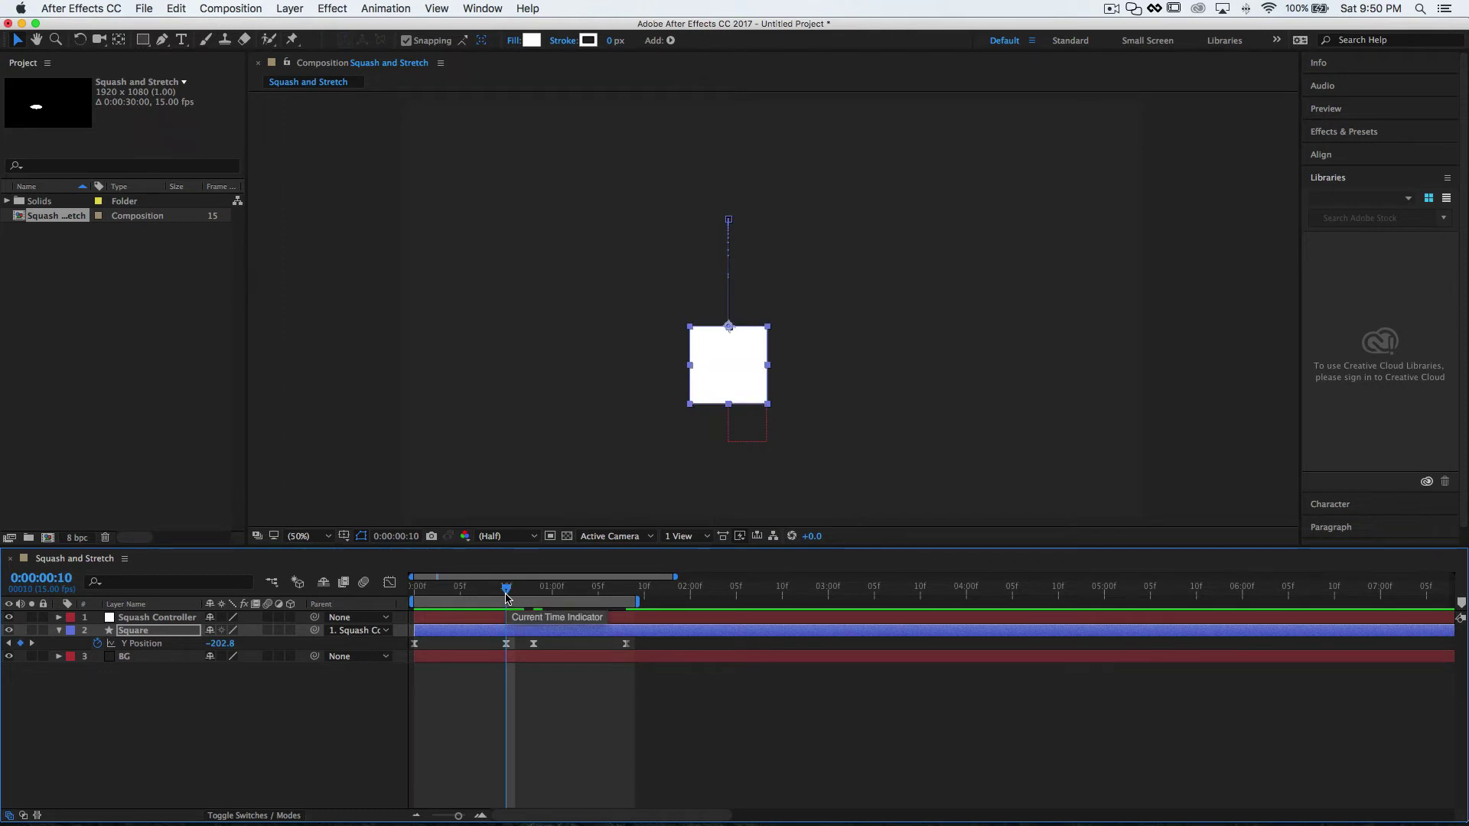
left_click(149, 629)
key("s")
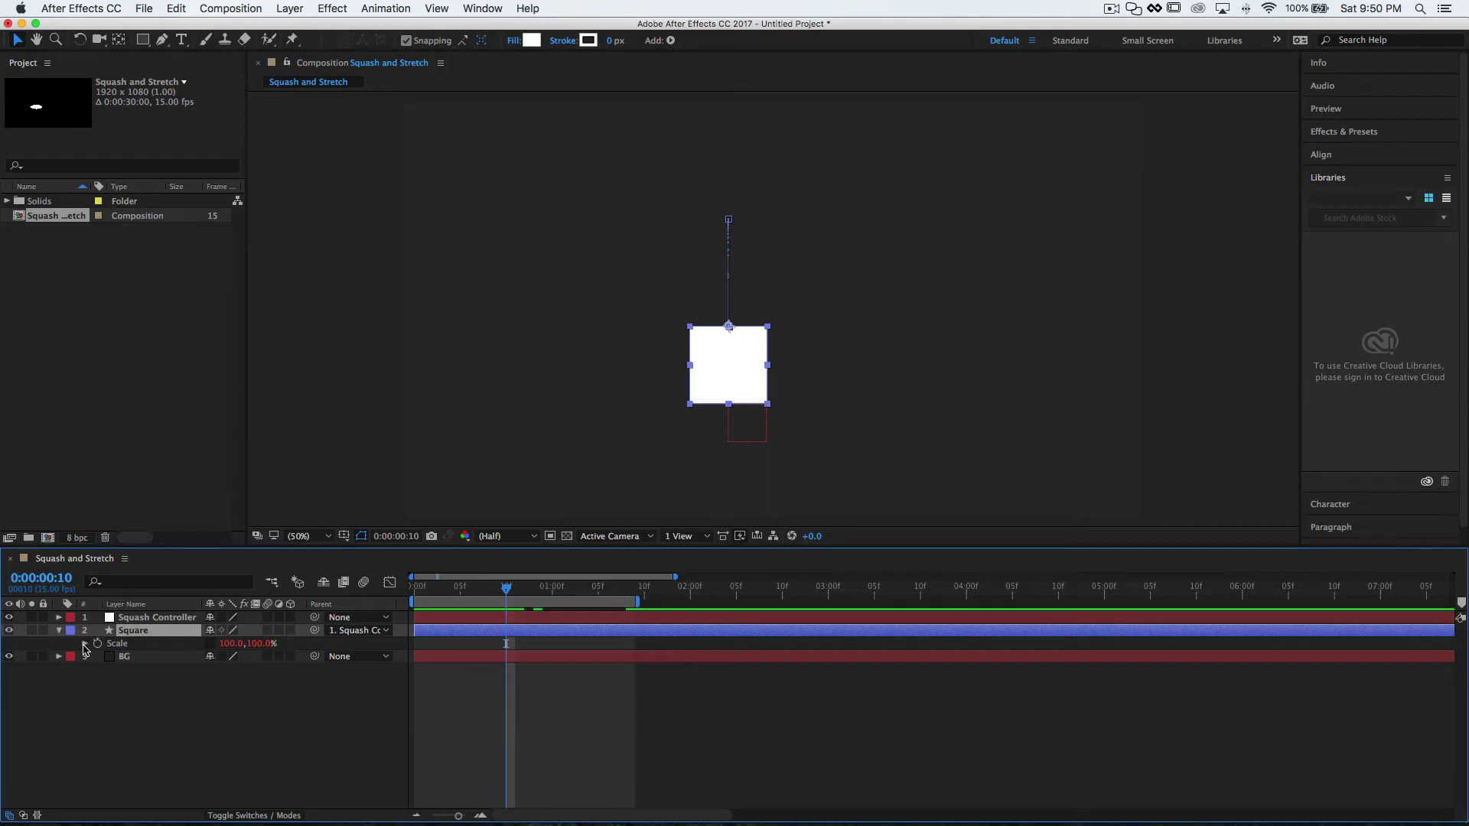
left_click(97, 643, "alt")
type("x=transform.scale[0]+(100-transform.scale[1])*.3; y=transform.scale[1]; [x,y]")
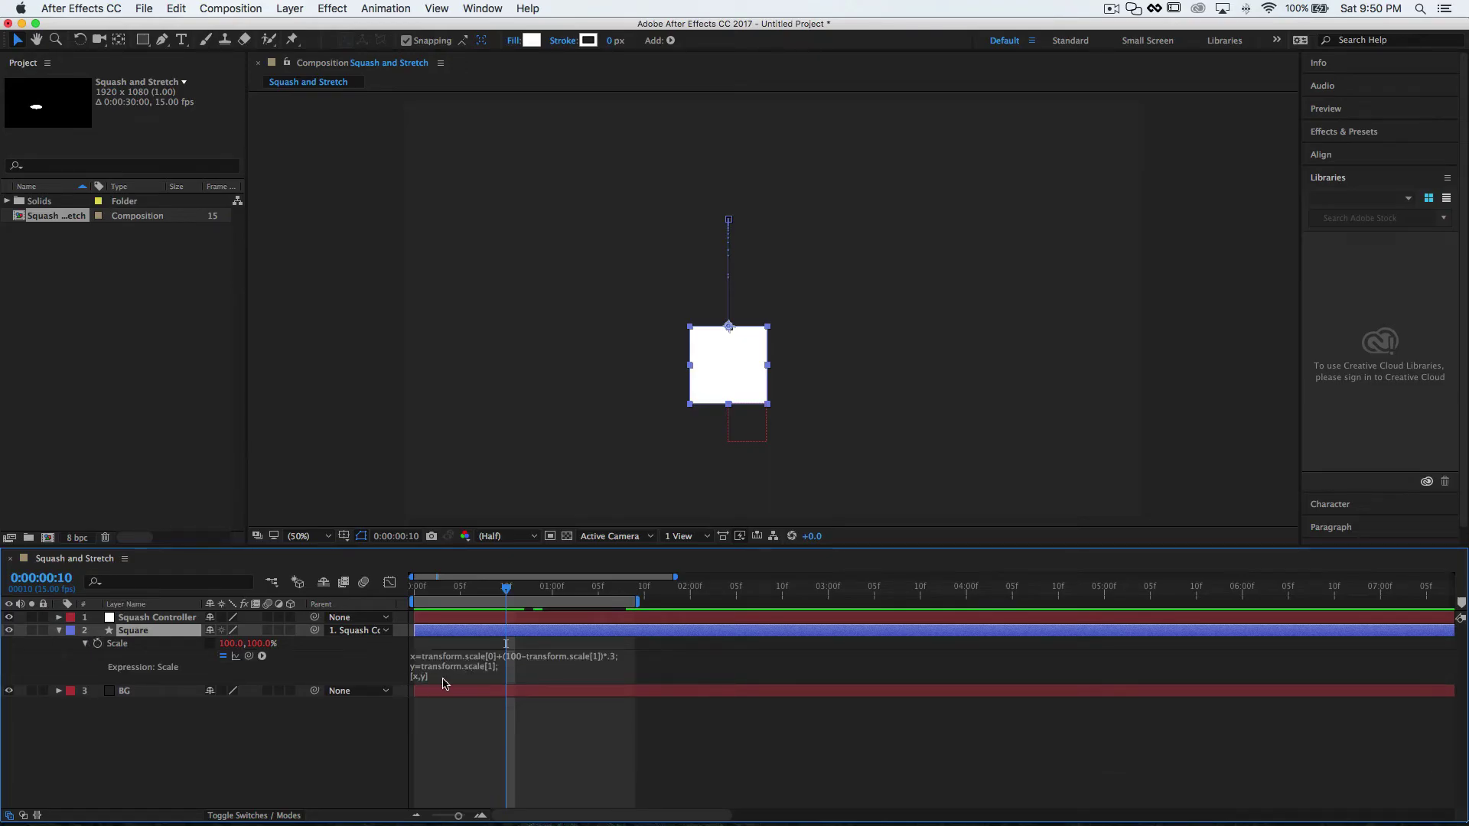
Step: Add an expression to the Squash Controller's Scale and replace it with a copy of the Square layer's Scale expression
left_click(176, 618)
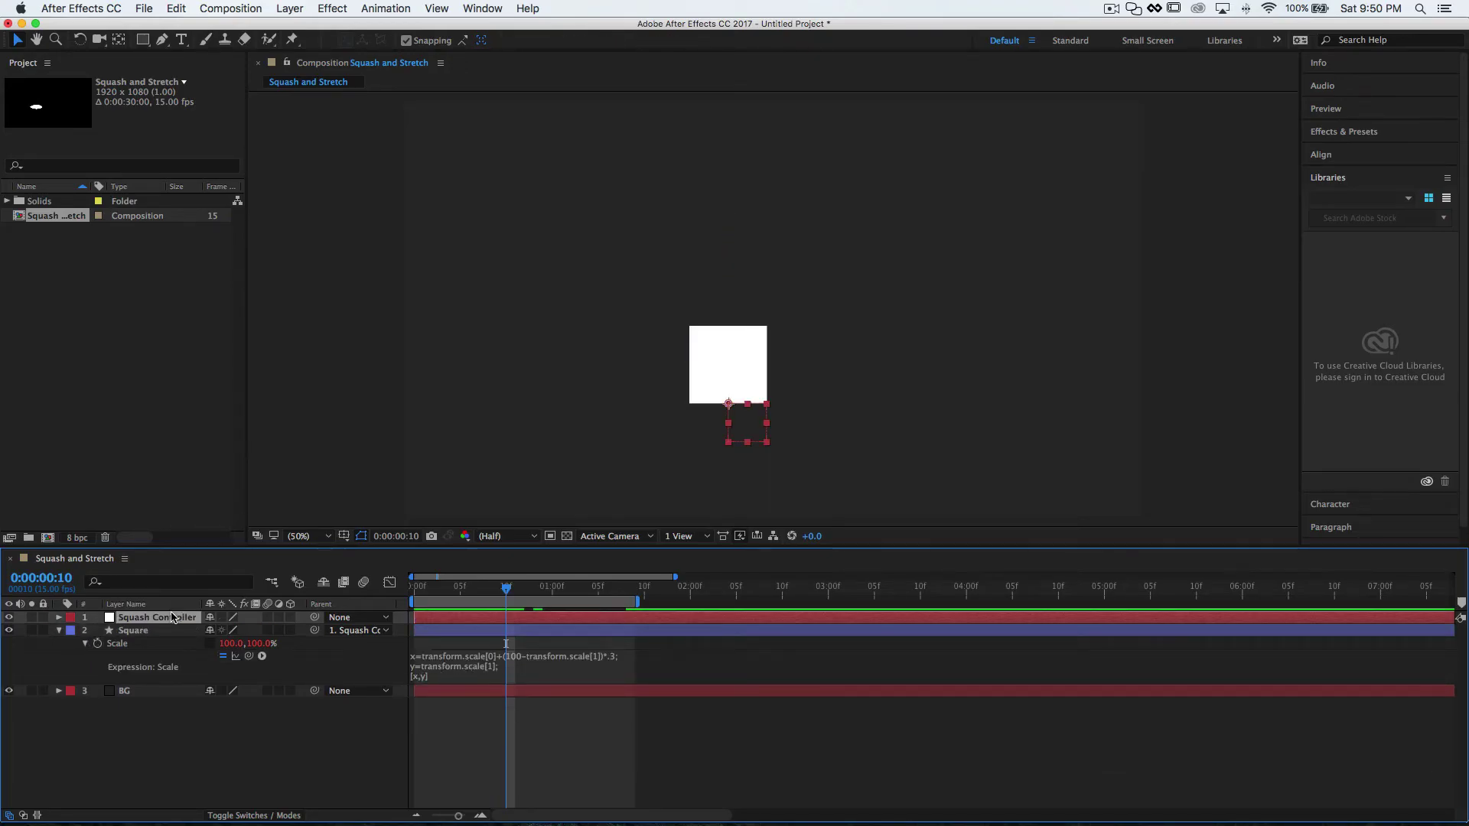
key("s")
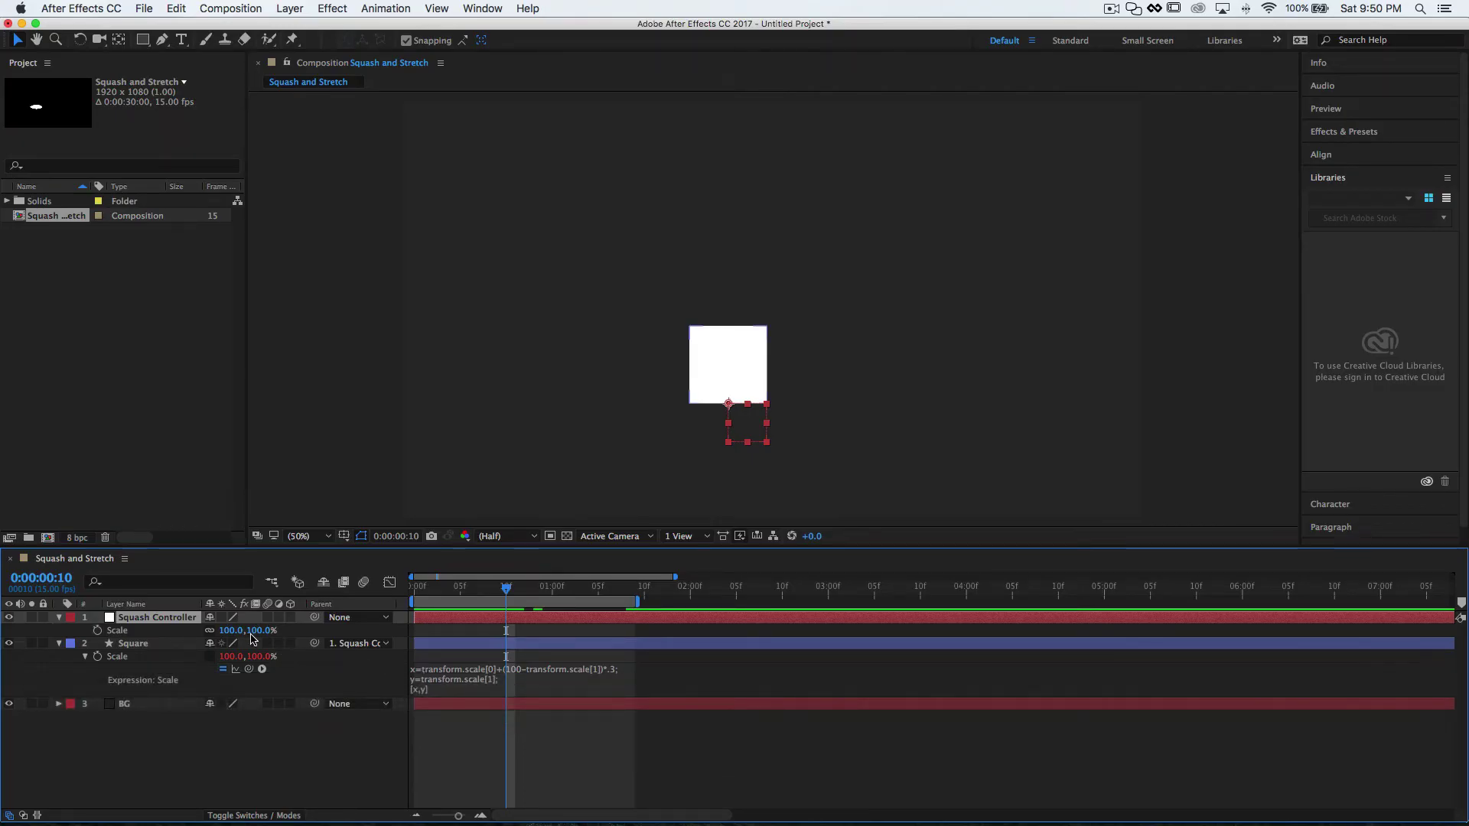
key("alt")
left_click(98, 631, "alt")
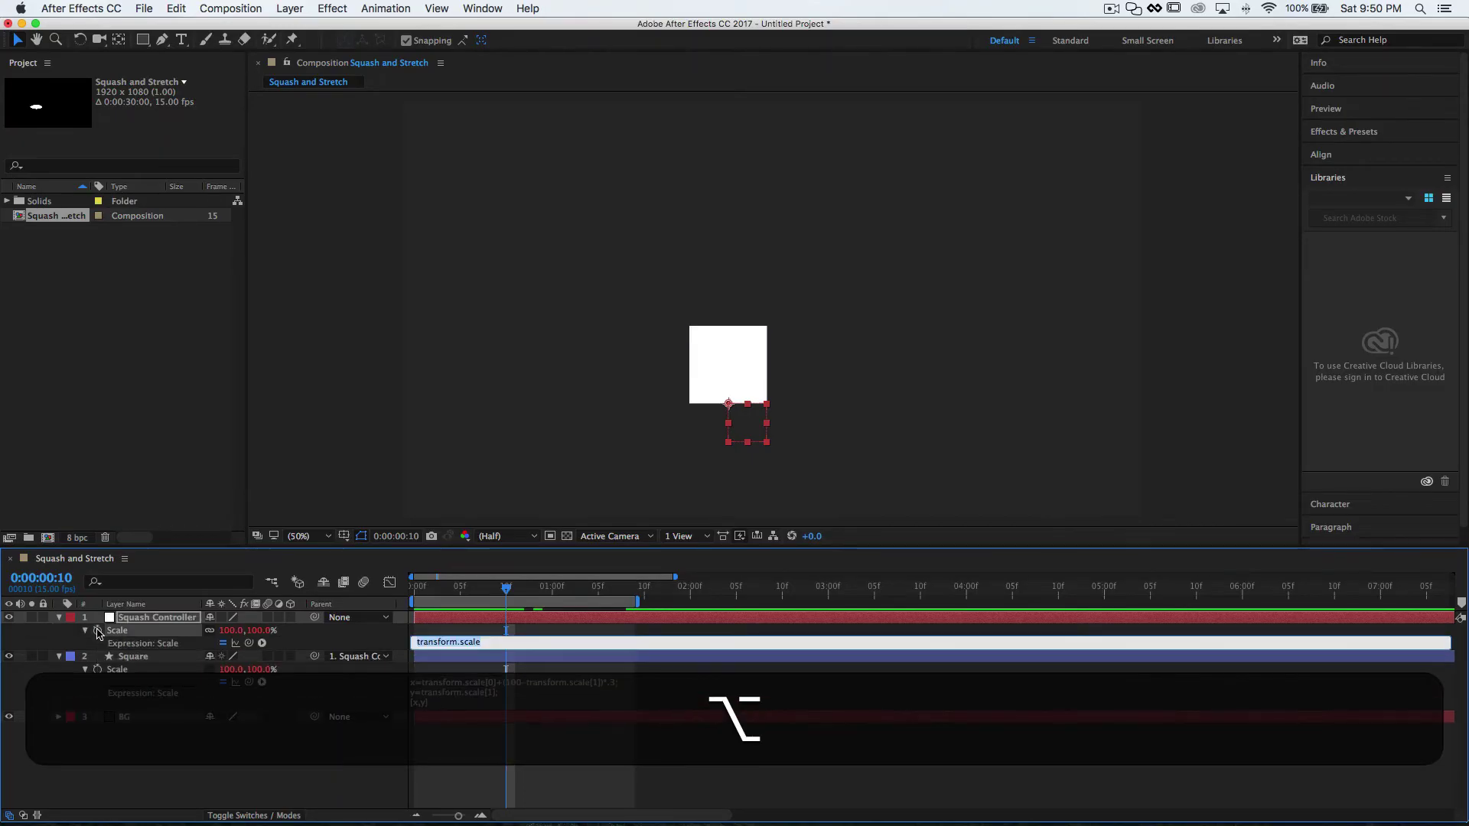
left_click(442, 691)
key("super+c")
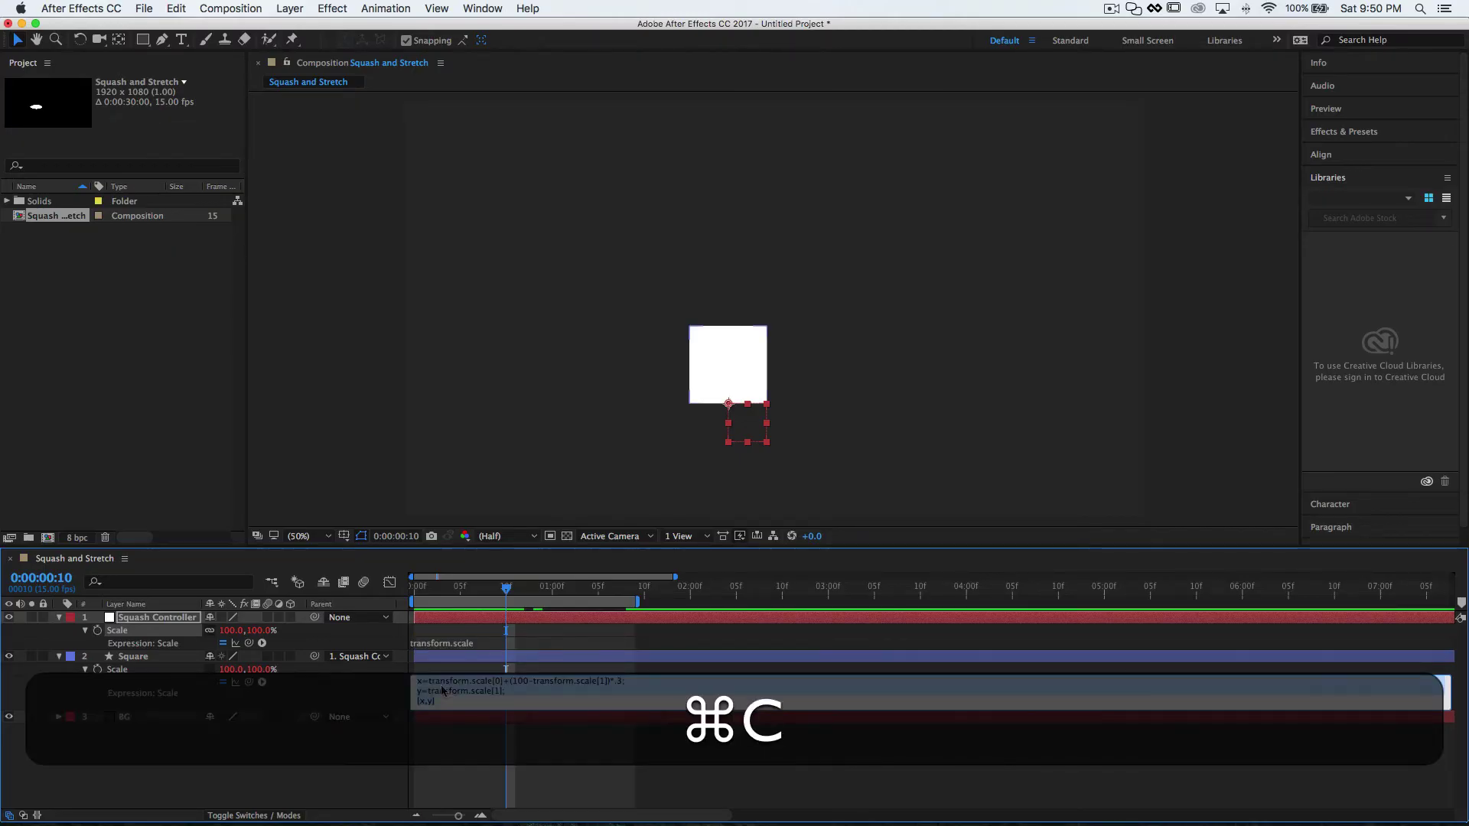
left_click(434, 643)
key("super+v")
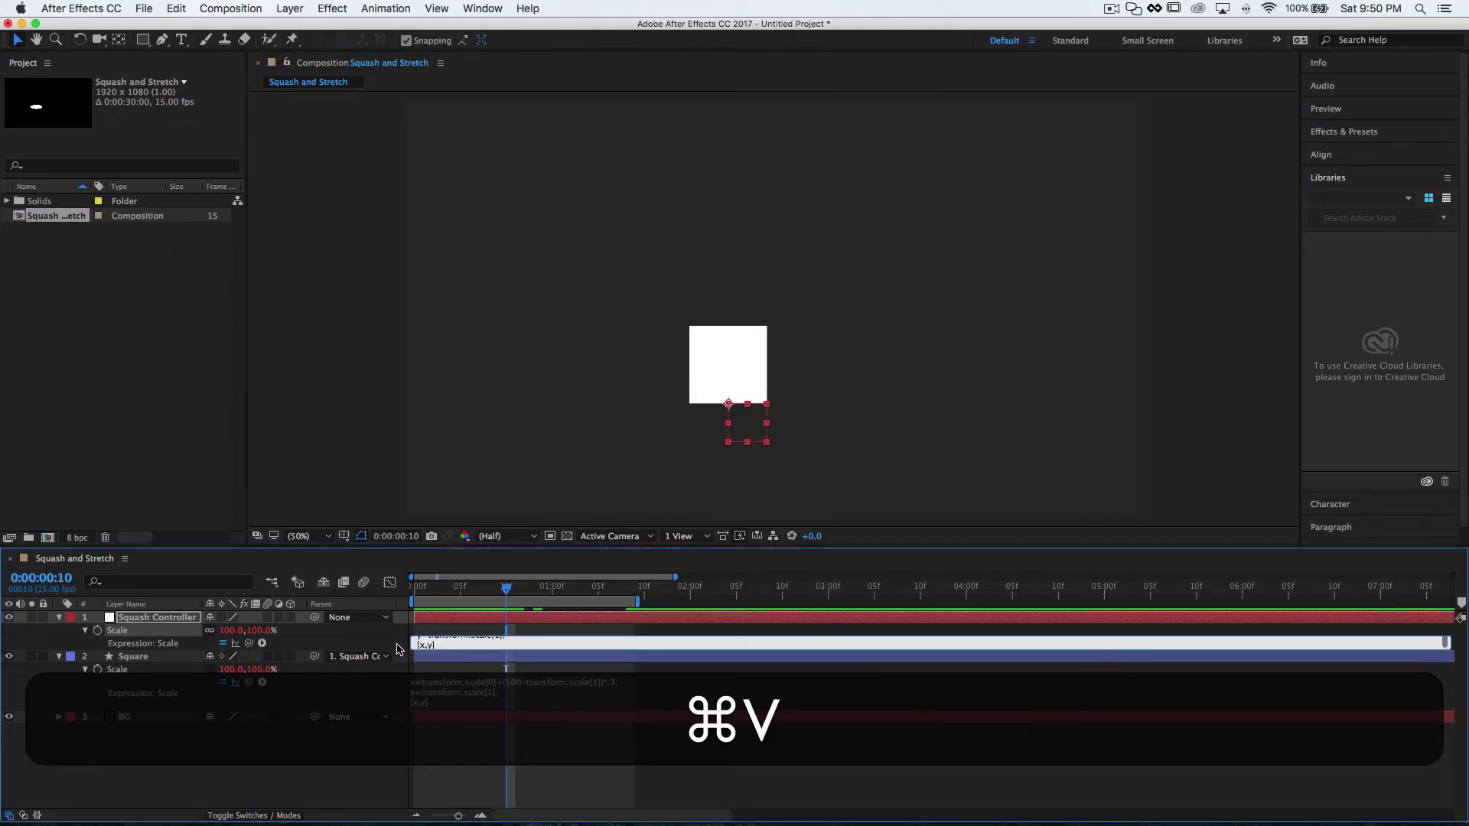
Step: Change the multiplier in the Squash Controller's Scale expression to 1.8 and apply it
left_click(617, 643)
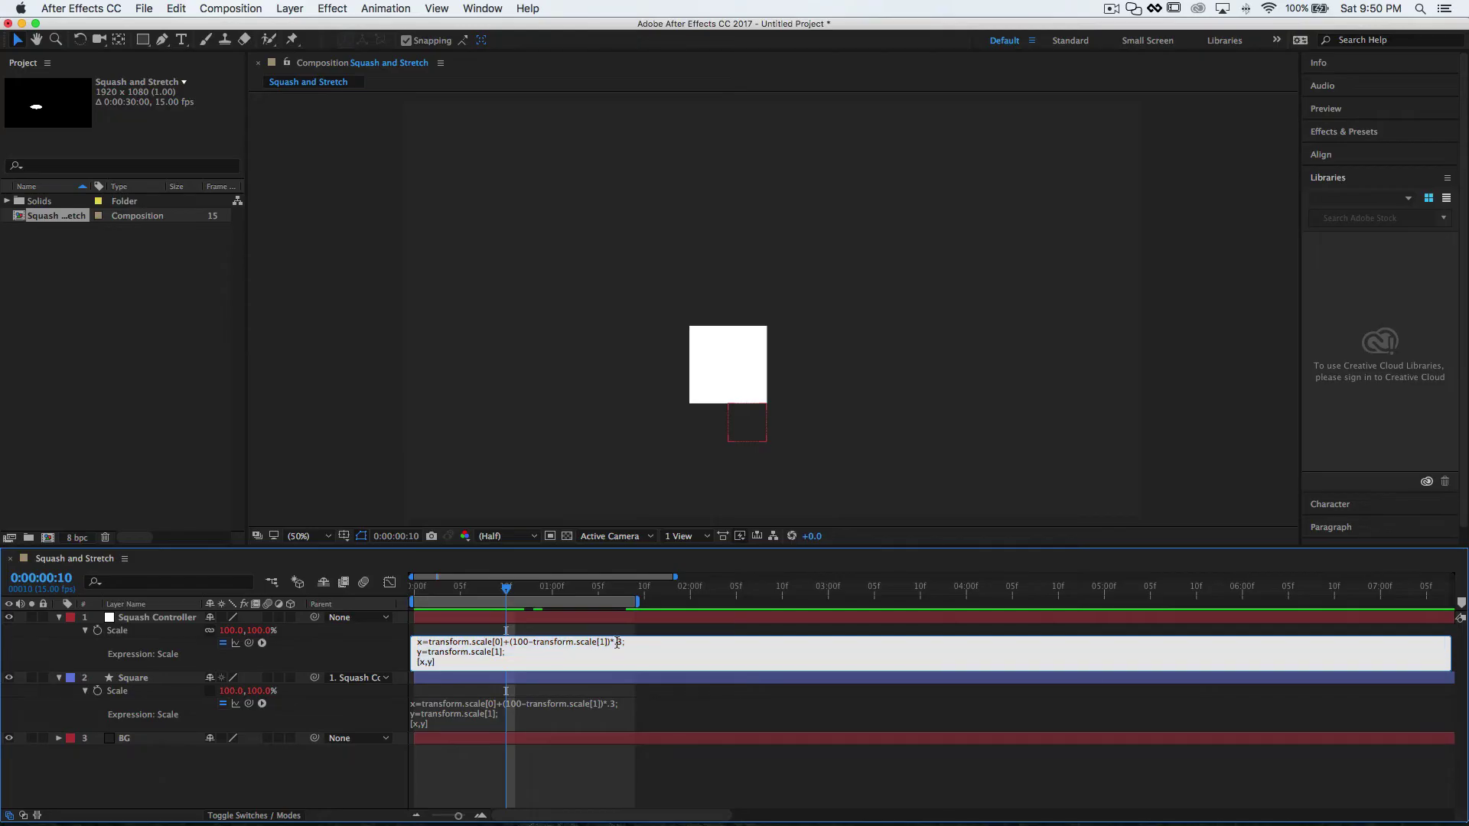
key("Right")
key("BackSpace")
key("BackSpace")
type("1.8")
left_click(383, 655)
Step: Try squashing the Squash Controller by lowering its Scale to about 30% in Y, and undo that change
left_click_drag(255, 629, 197, 627)
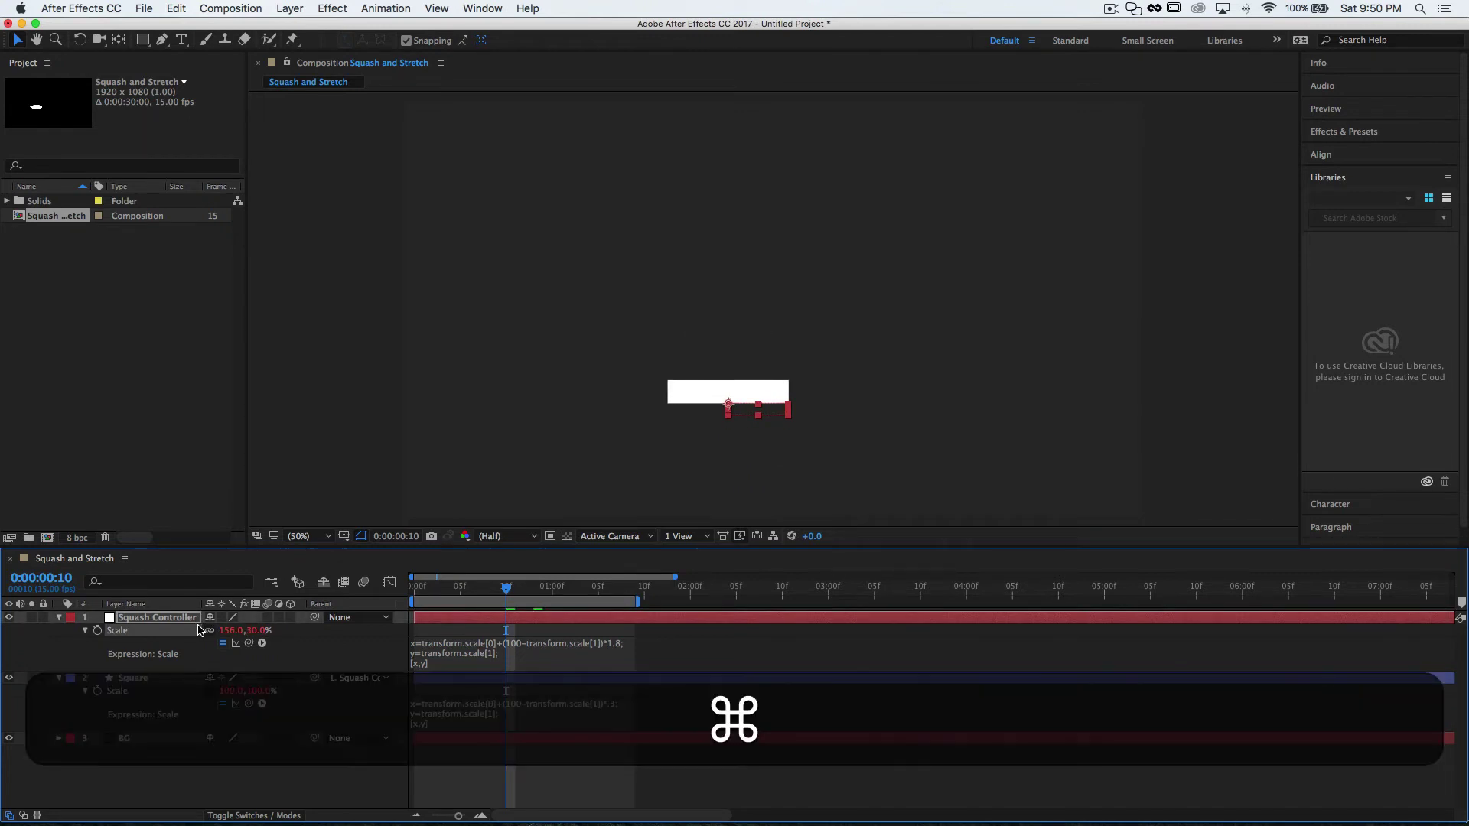
key("super+z")
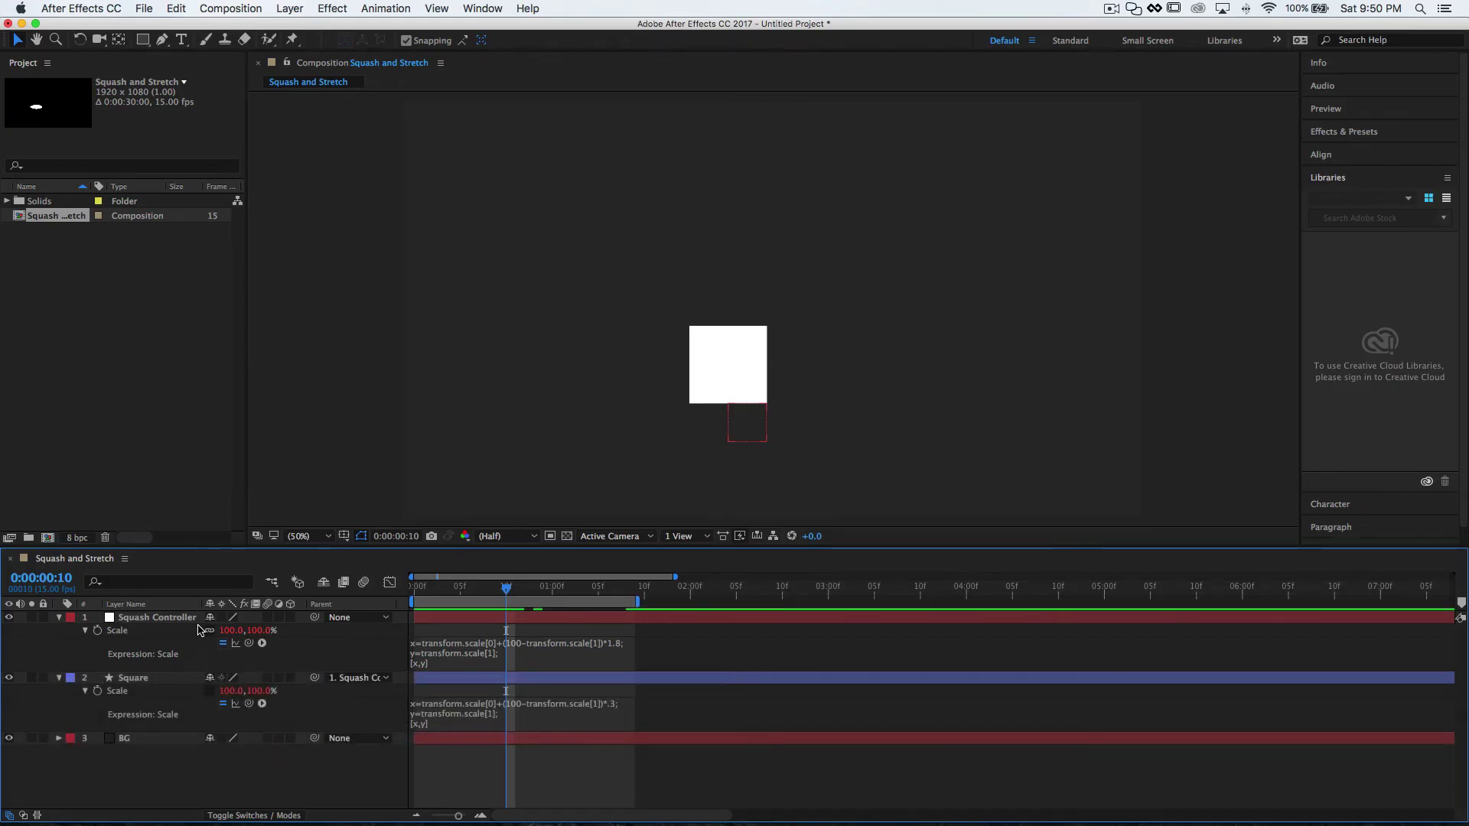
Step: Set a Scale keyframe on the Square layer at 0:00:00:00 and show all of the layer's keyframed properties
left_click(162, 680)
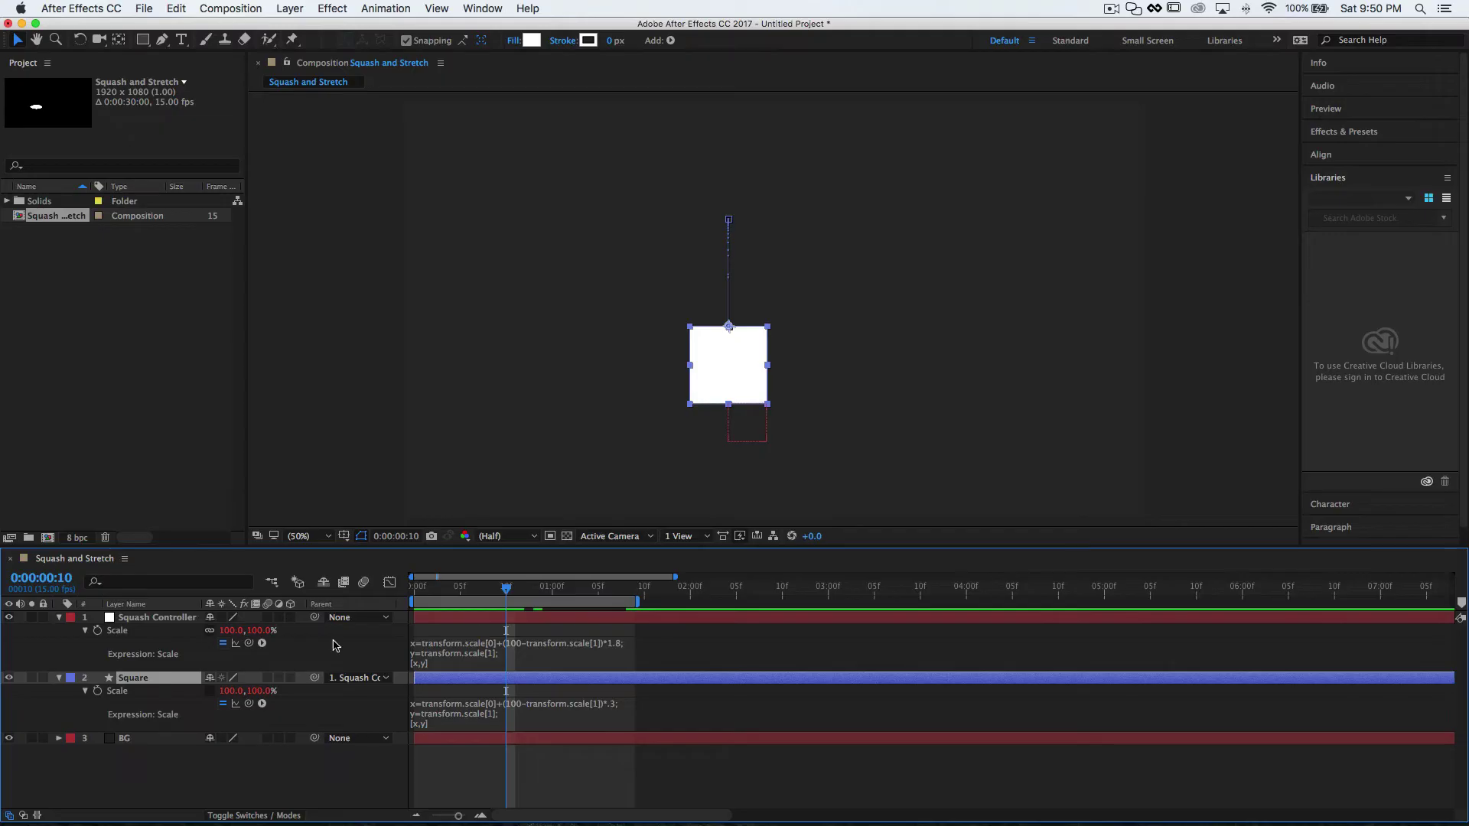
left_click_drag(511, 593, 414, 594)
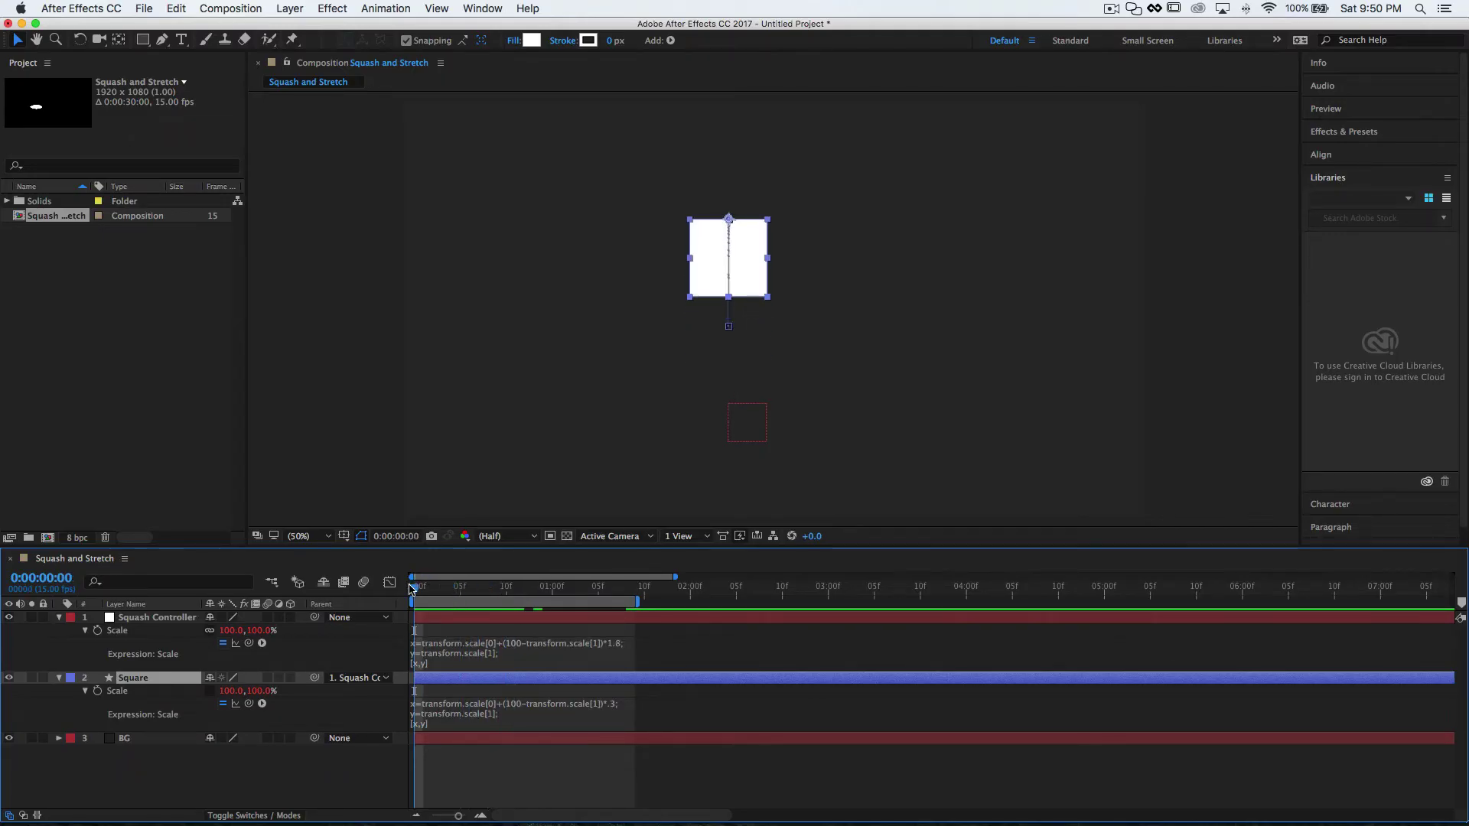
left_click(98, 691)
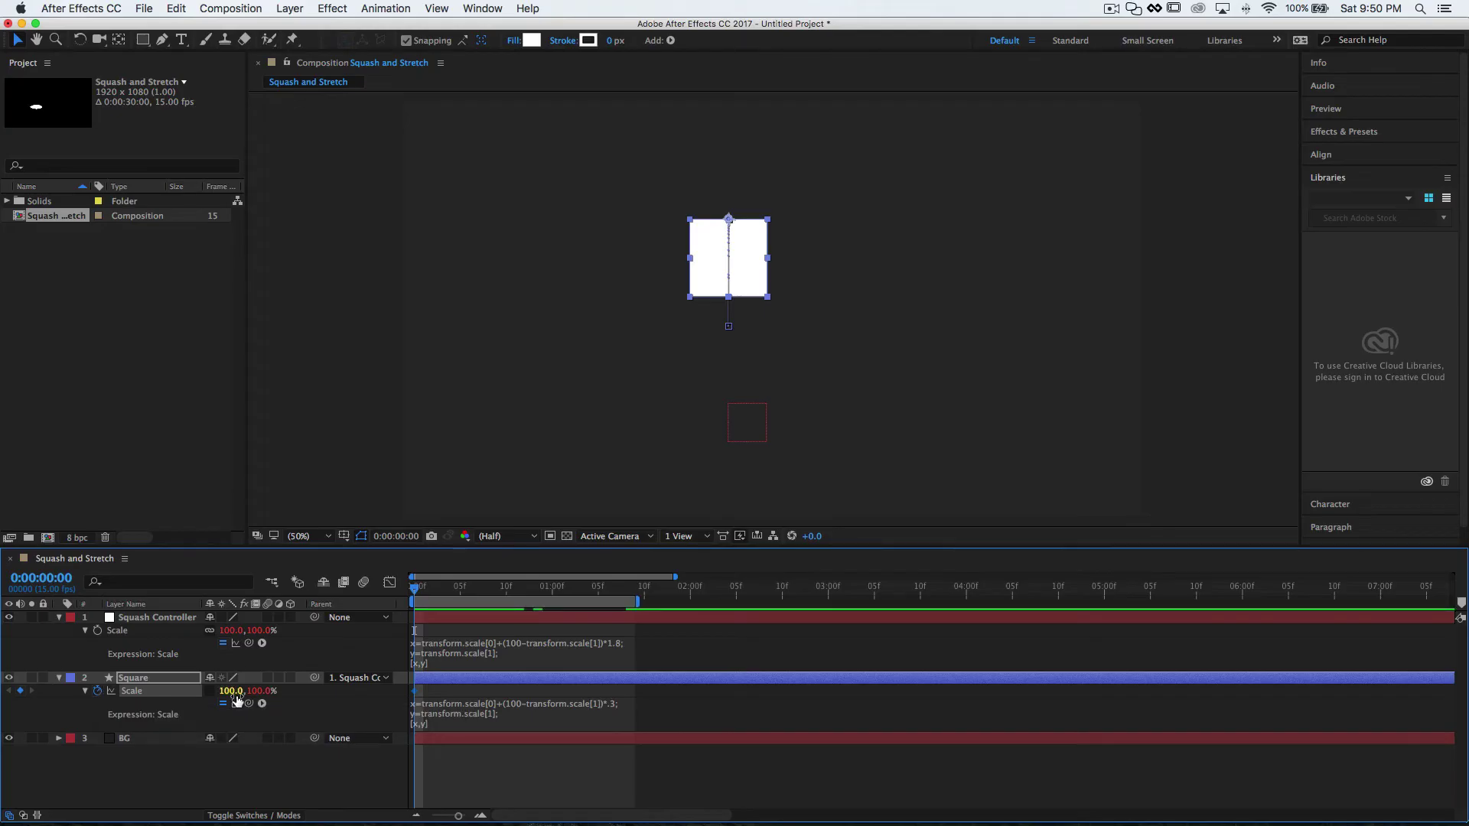
key("u")
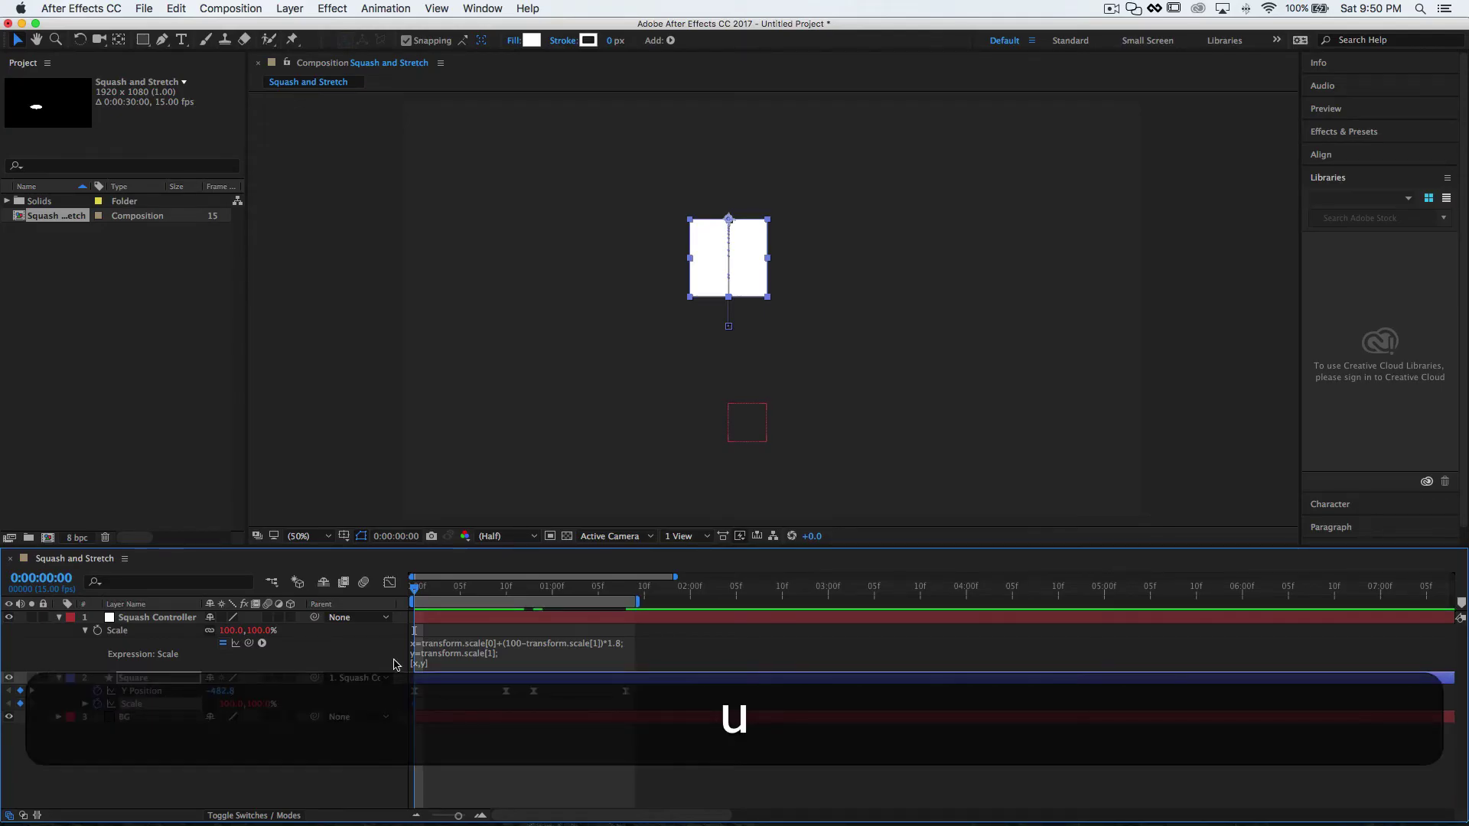
Step: At 0:00:00:09, stretch the Square layer's Y Scale to about 163%, and move the current time to 0:00:00:10
left_click(481, 596)
left_click_drag(481, 595, 500, 594)
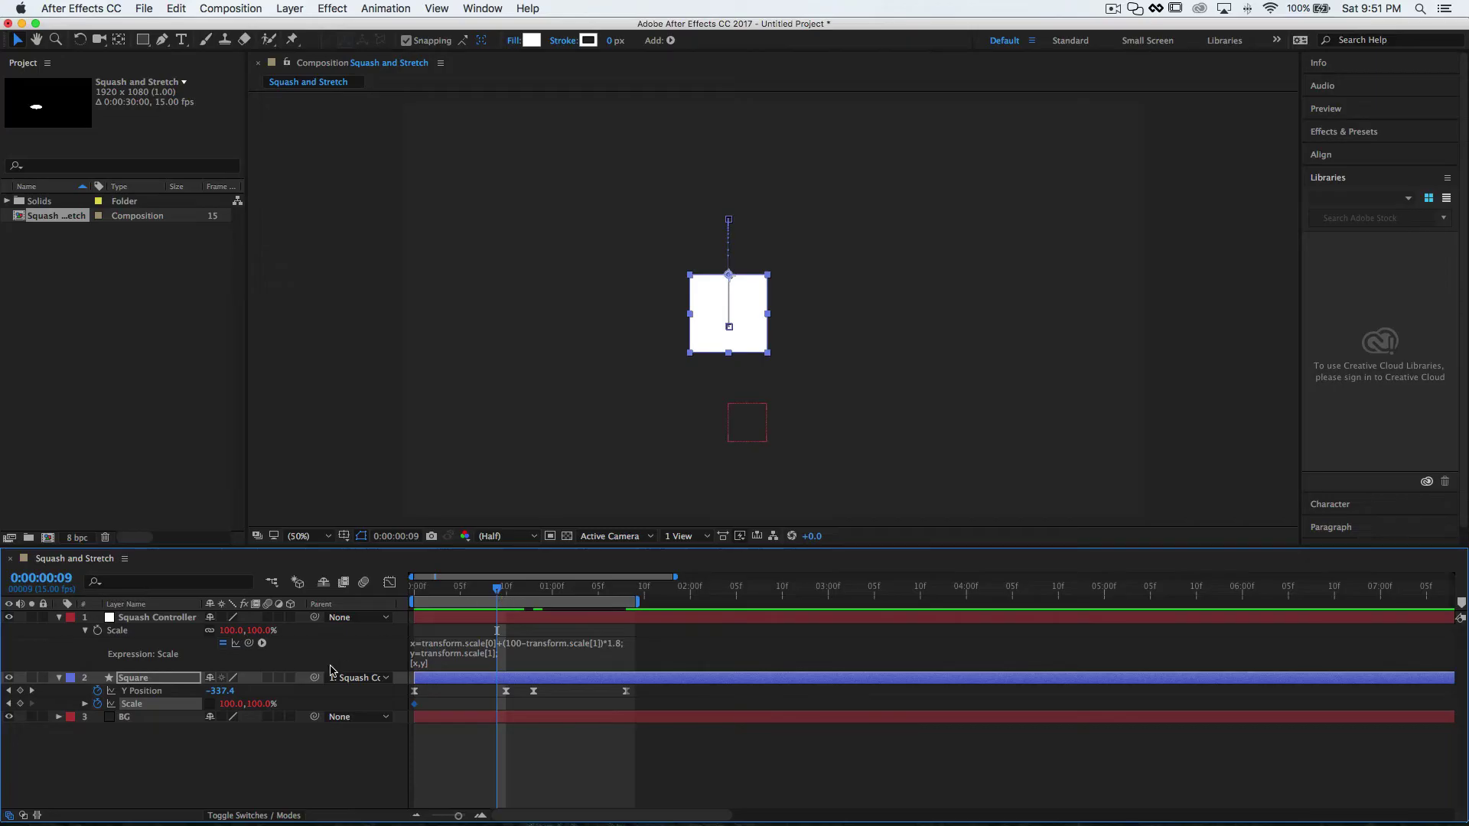
left_click_drag(258, 705, 310, 705)
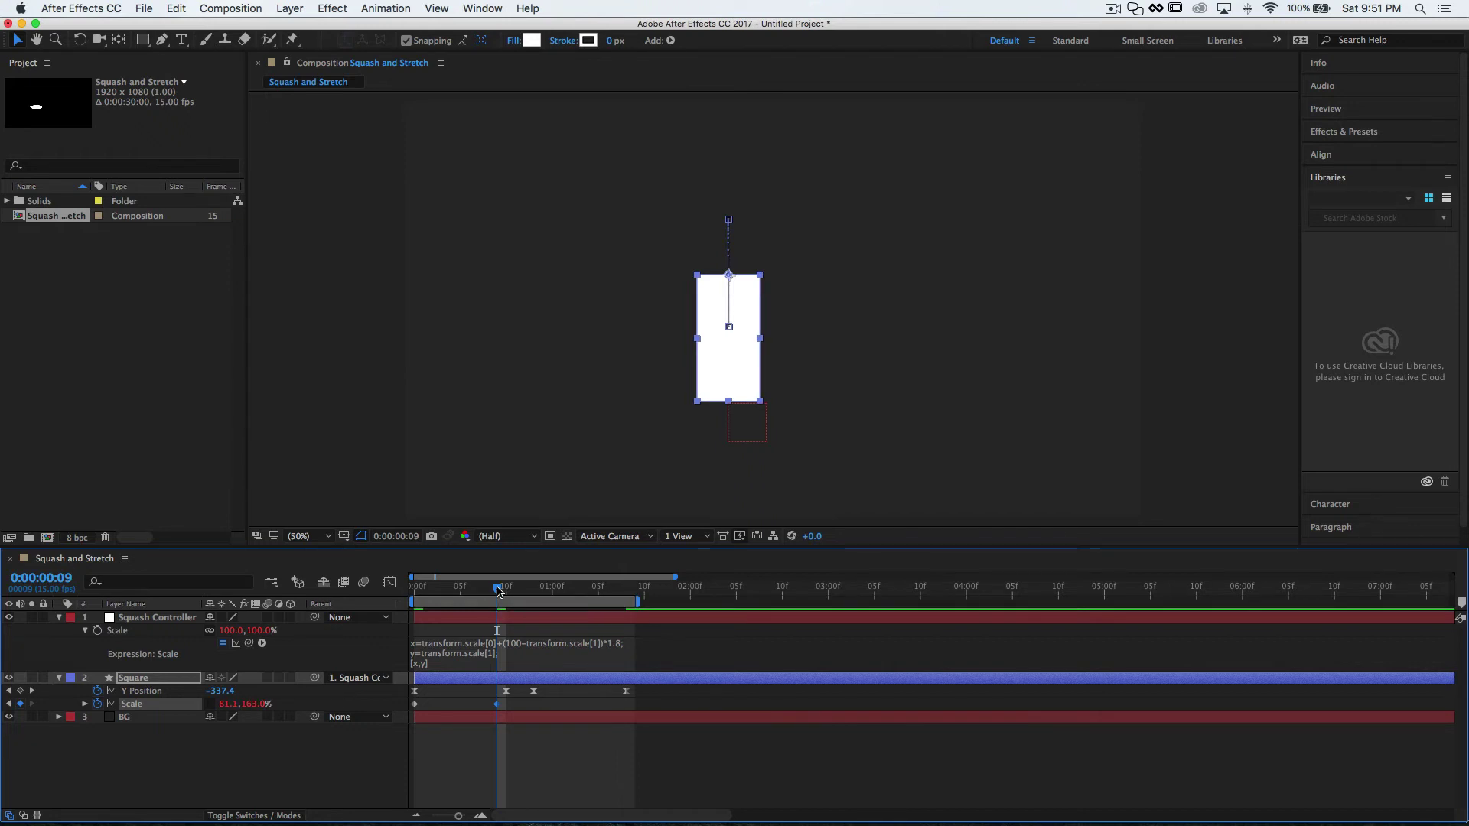
left_click_drag(498, 591, 506, 590)
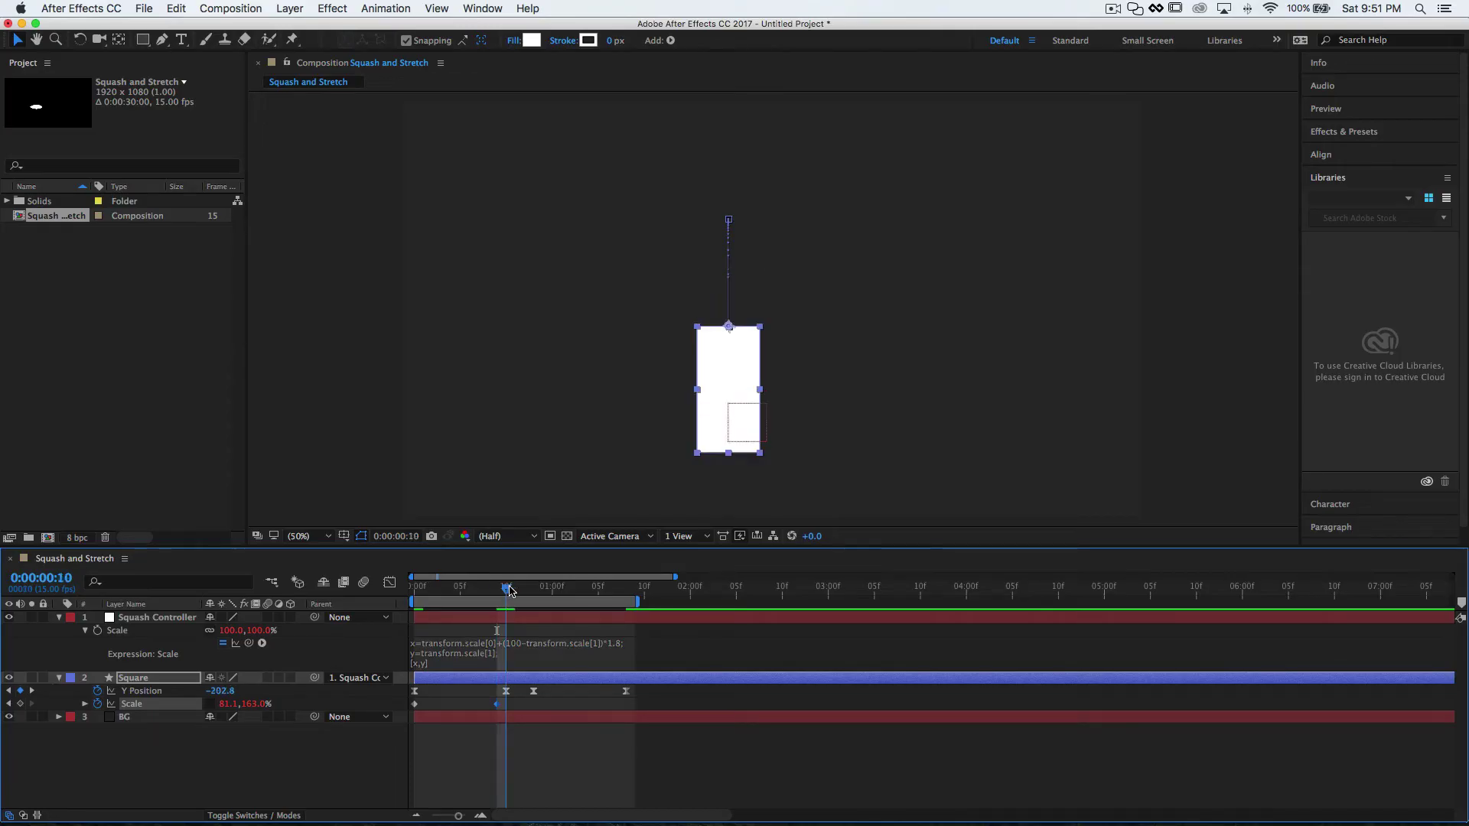
Step: Set the Square layer's Y Scale to 100% at 0:00:00:10 and add a matching Scale keyframe at 0:00:00:13
left_click(257, 704)
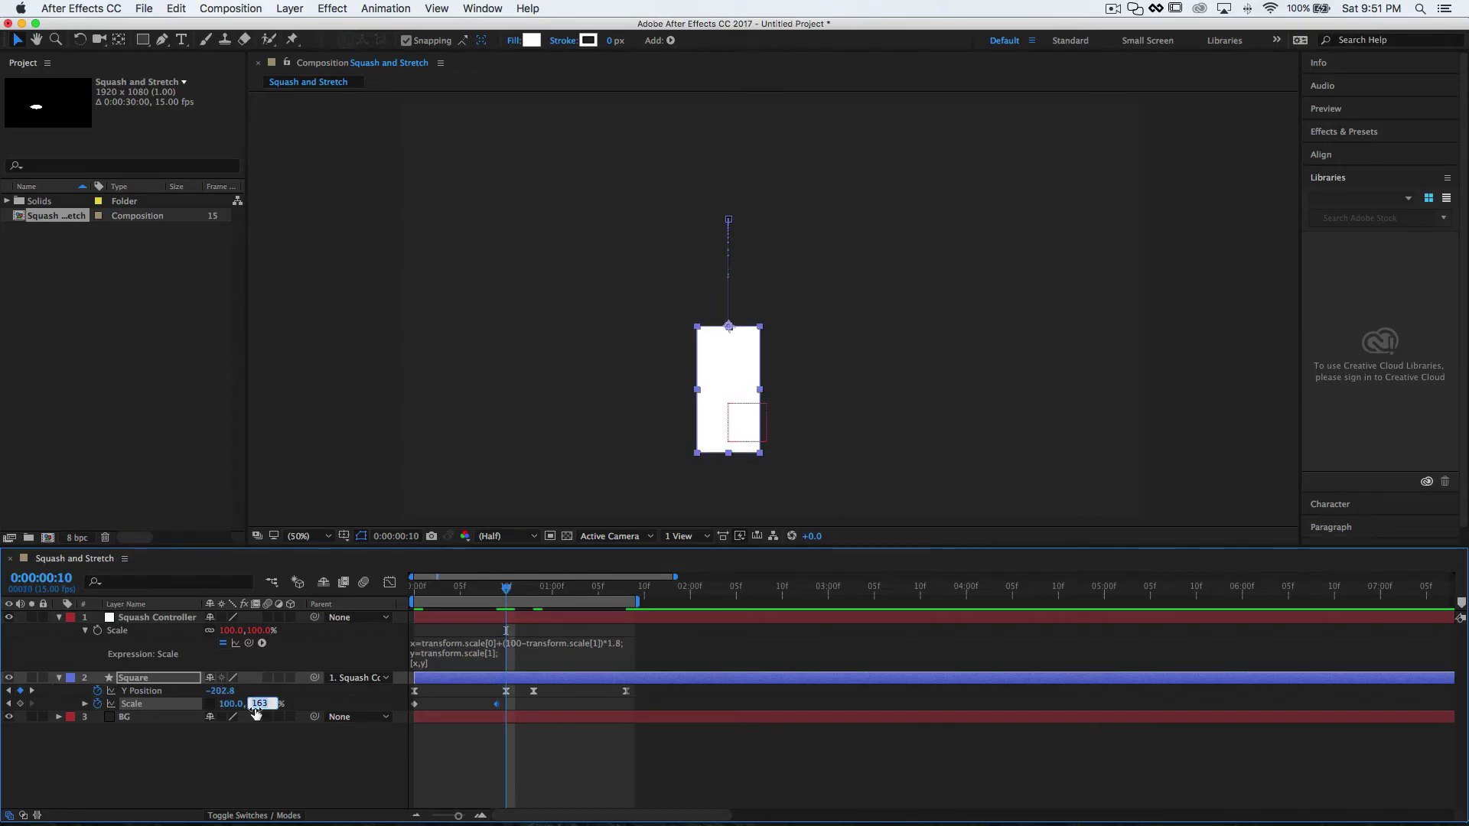
type("100")
key("Return")
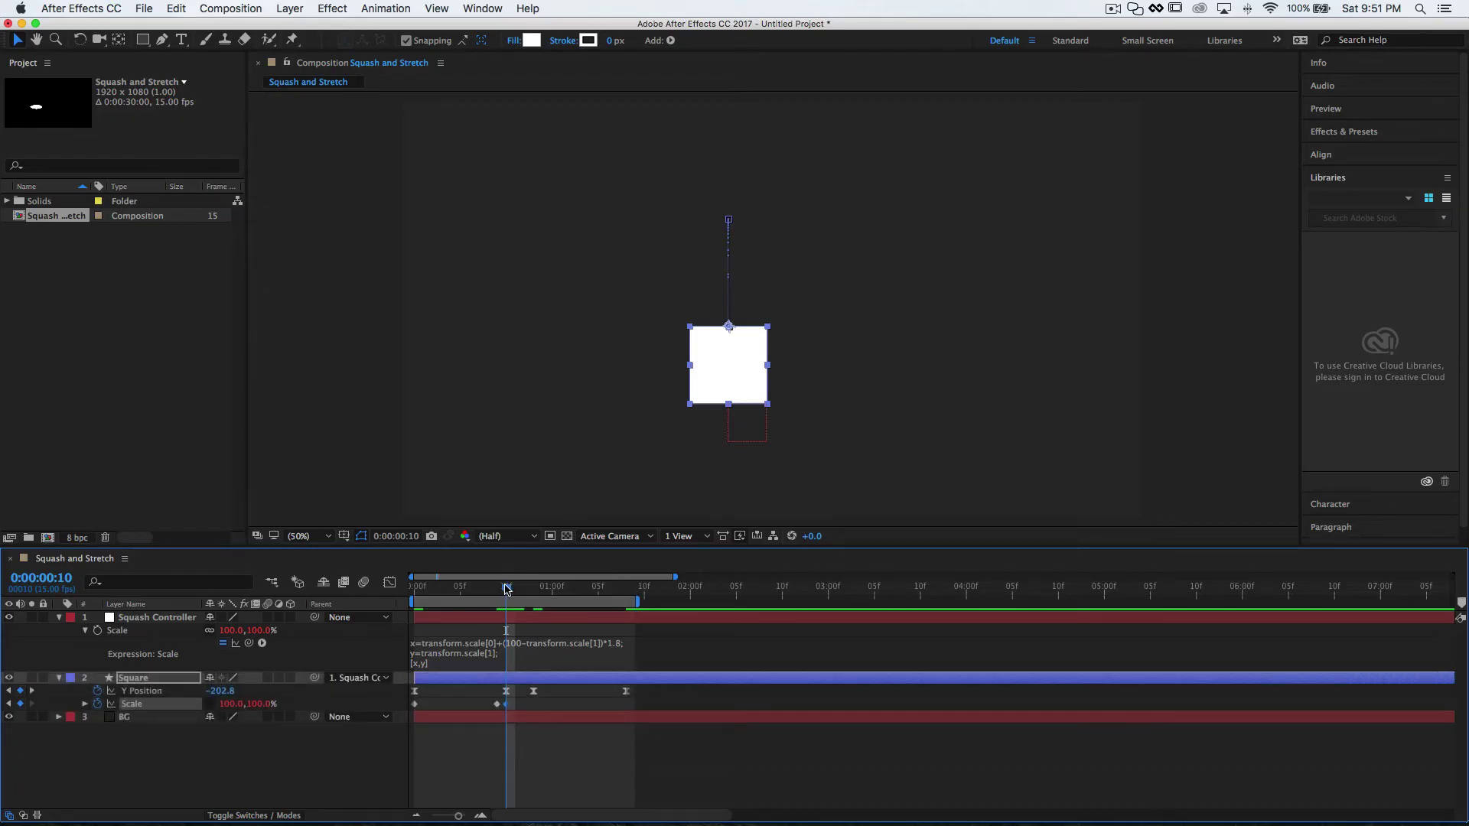
left_click_drag(508, 589, 534, 589)
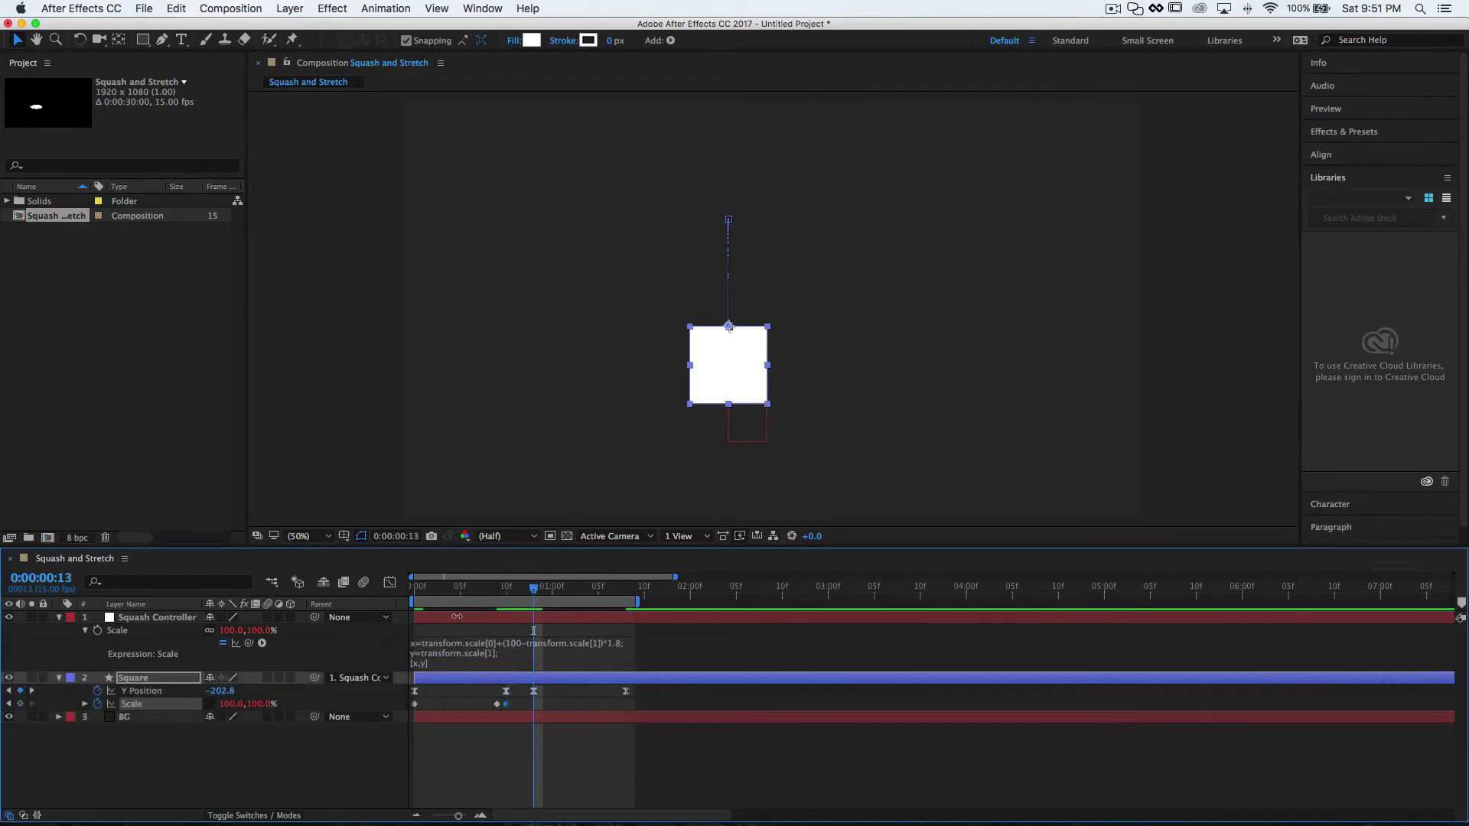
left_click(19, 704)
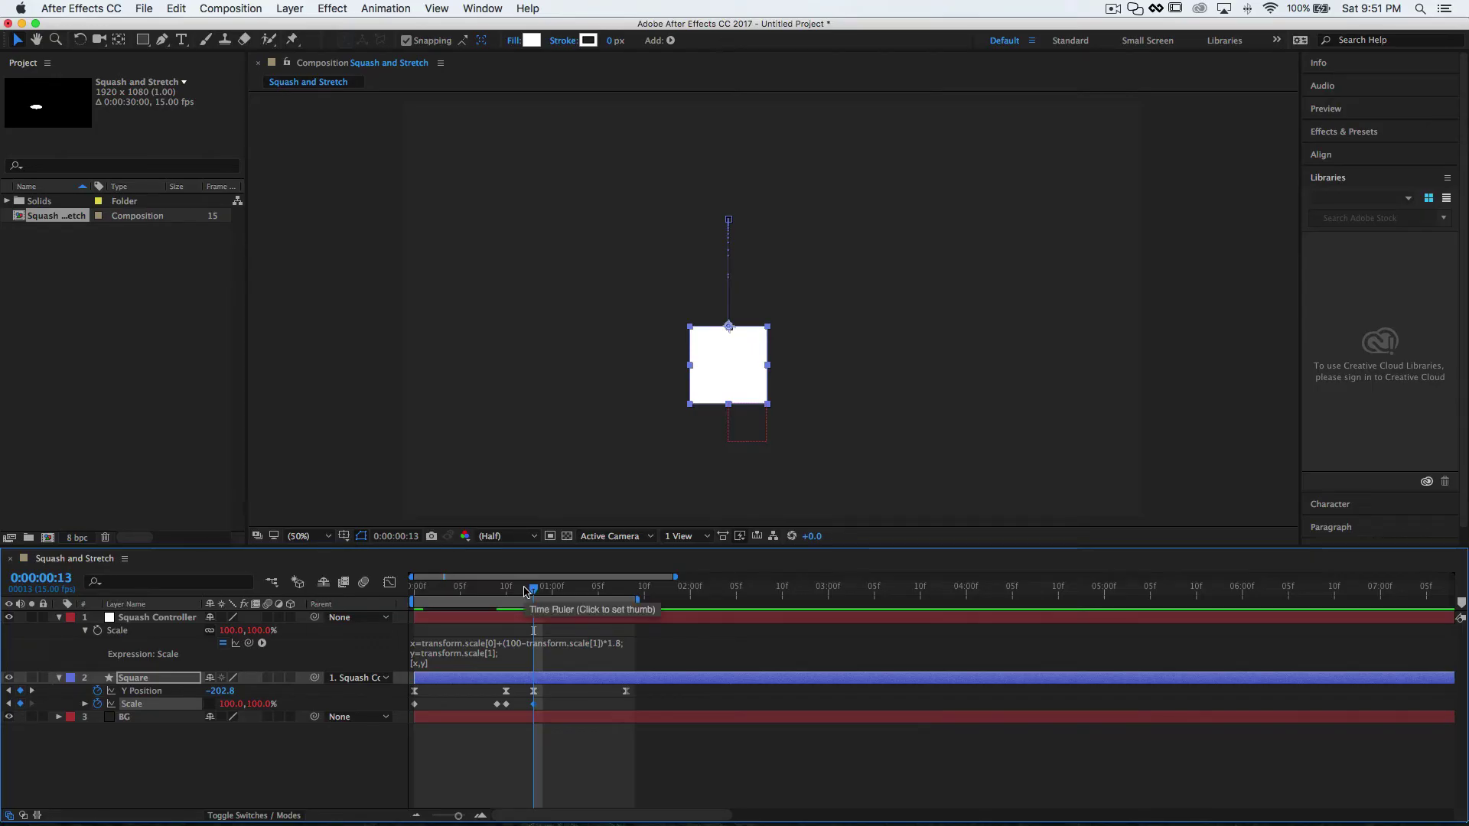
Step: Start keyframing the Squash Controller's Scale at 0:00:00:09, in line with the Square's stretched Scale keyframe
left_click_drag(532, 587, 498, 591)
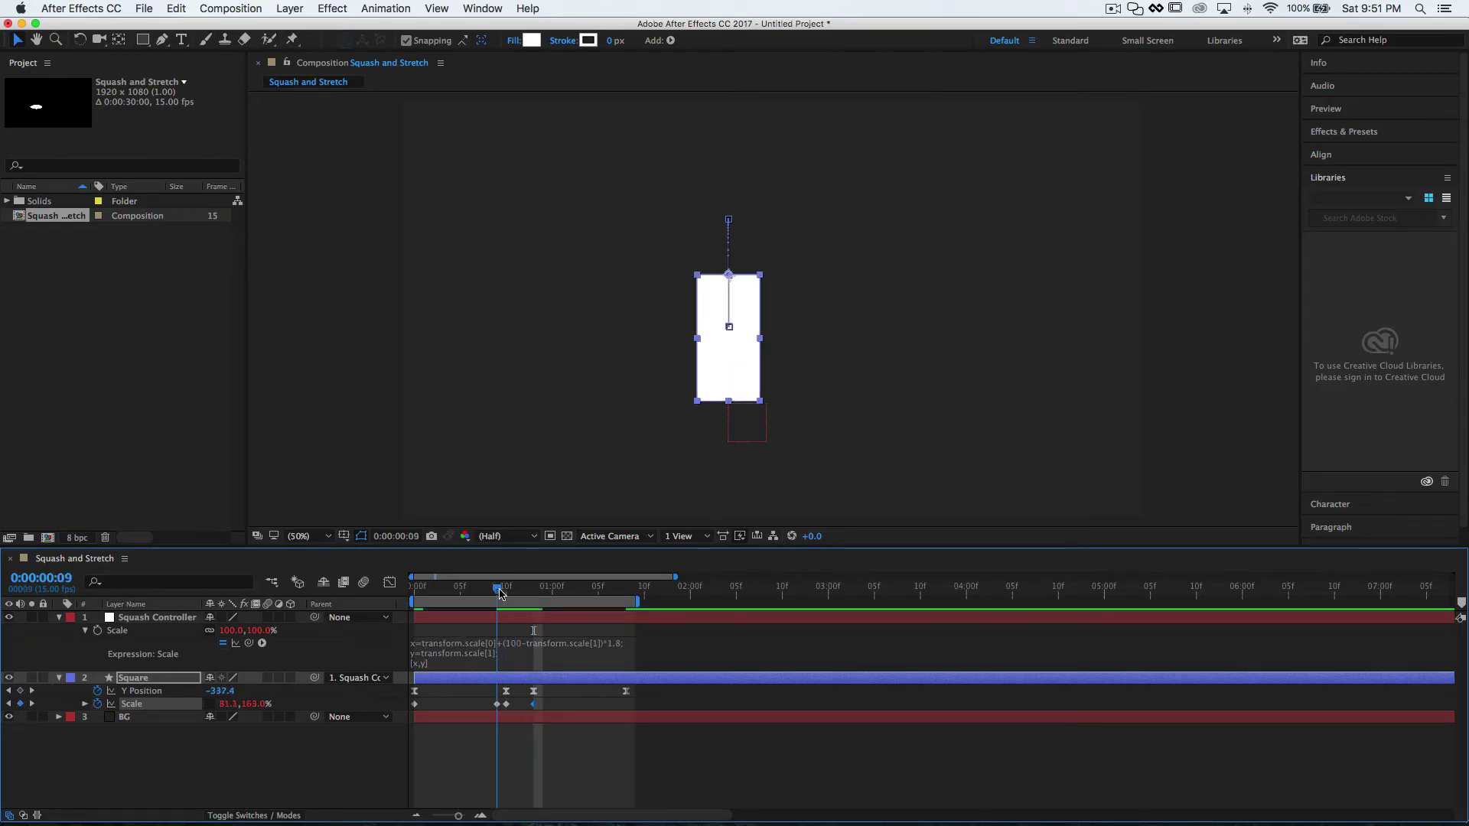
left_click(499, 620)
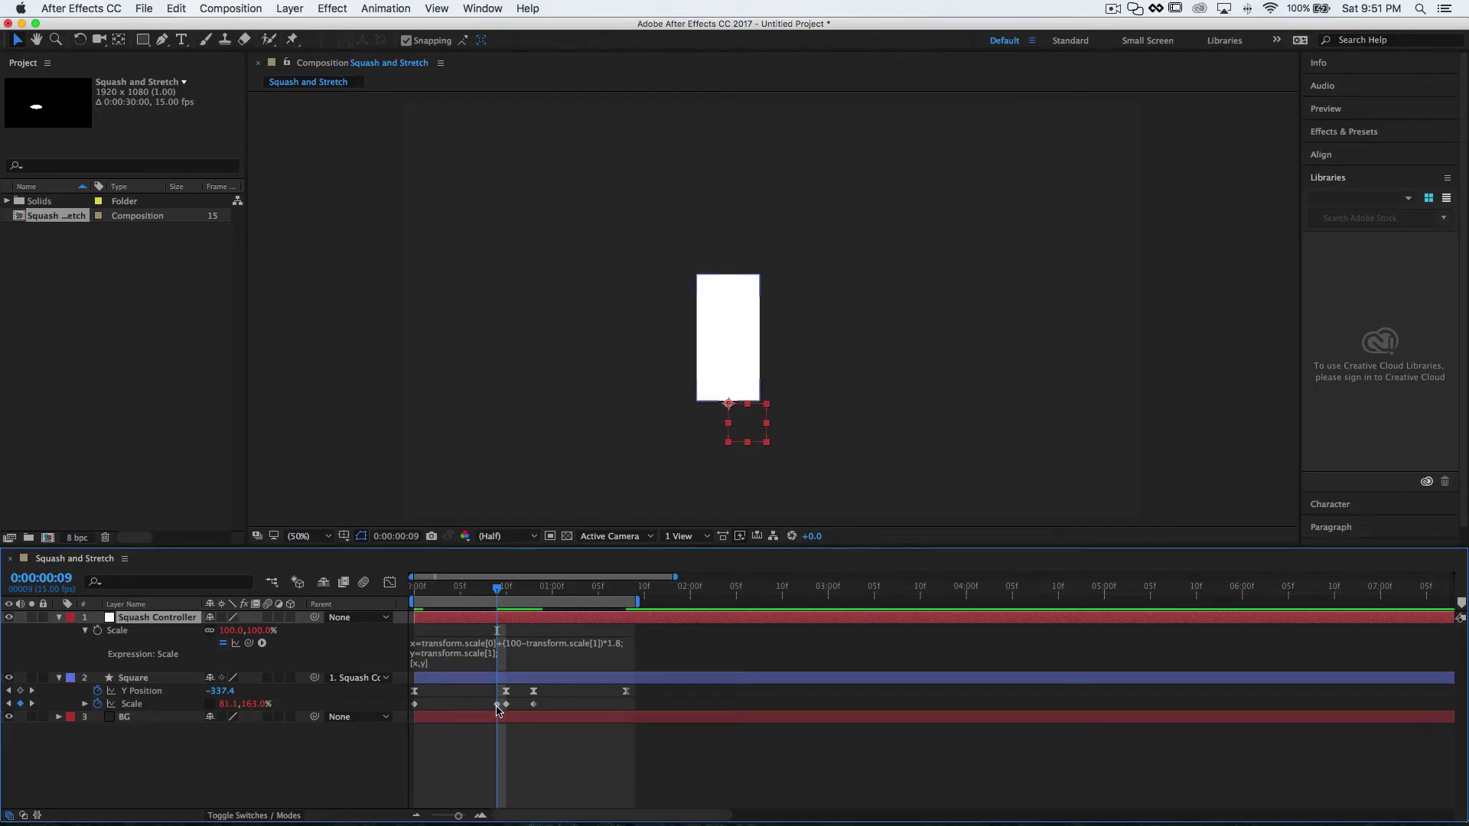
mouse_move(498, 709)
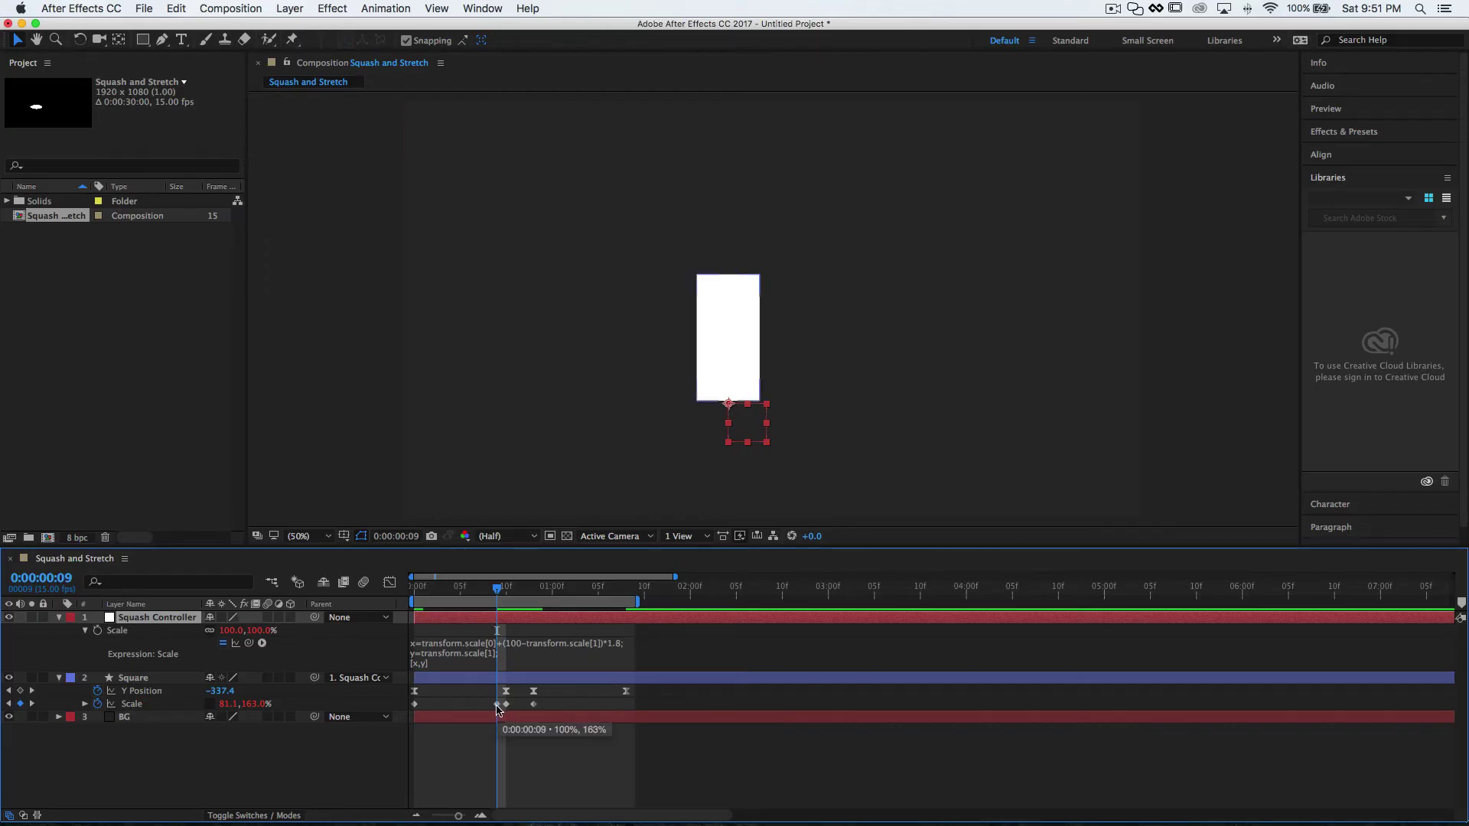
left_click(99, 631)
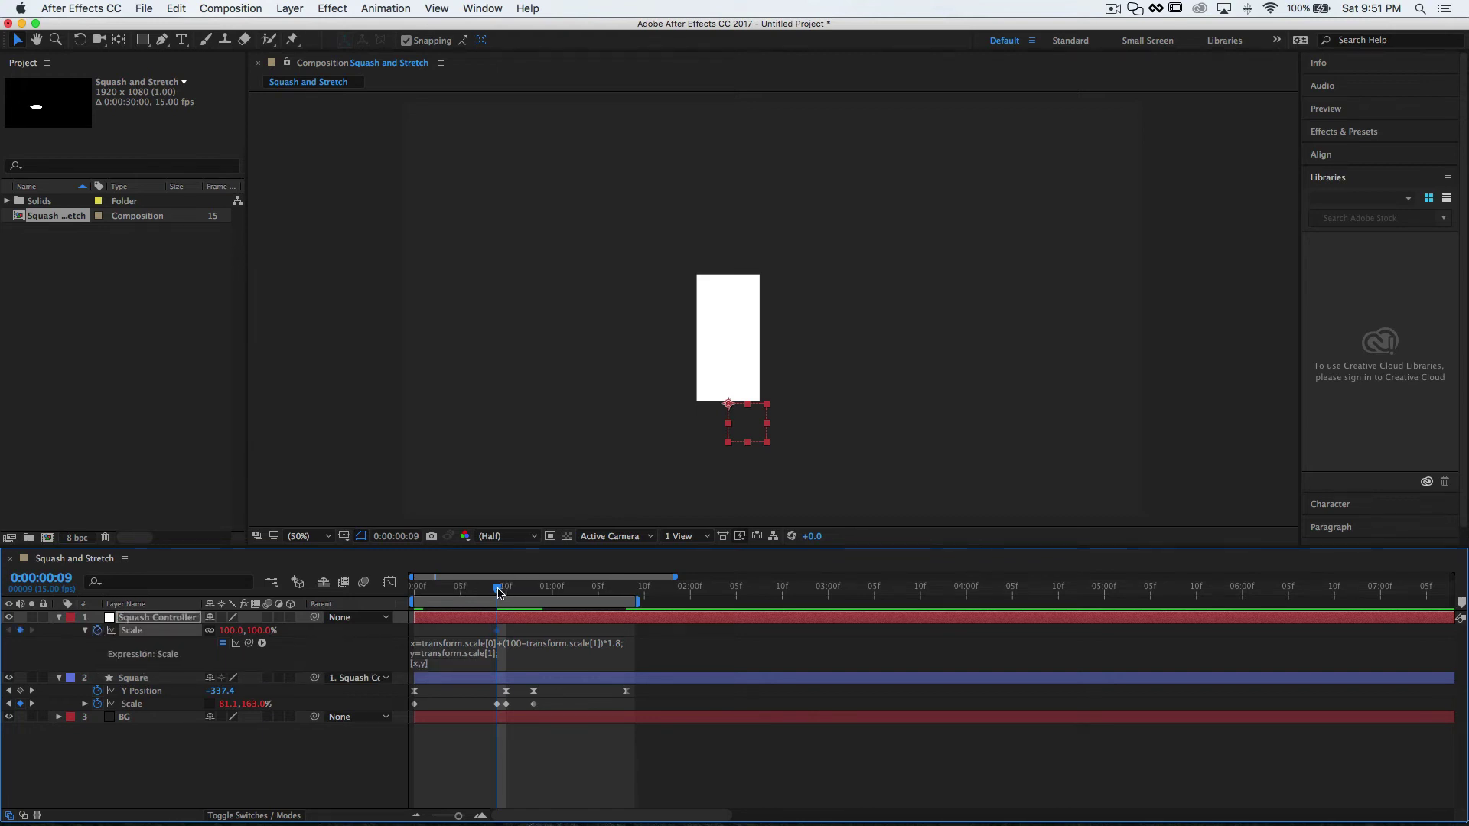
Step: Squash the Squash Controller's Y Scale to about 54% at 0:00:00:10 and about 33% at 0:00:00:13
left_click_drag(498, 593, 507, 590)
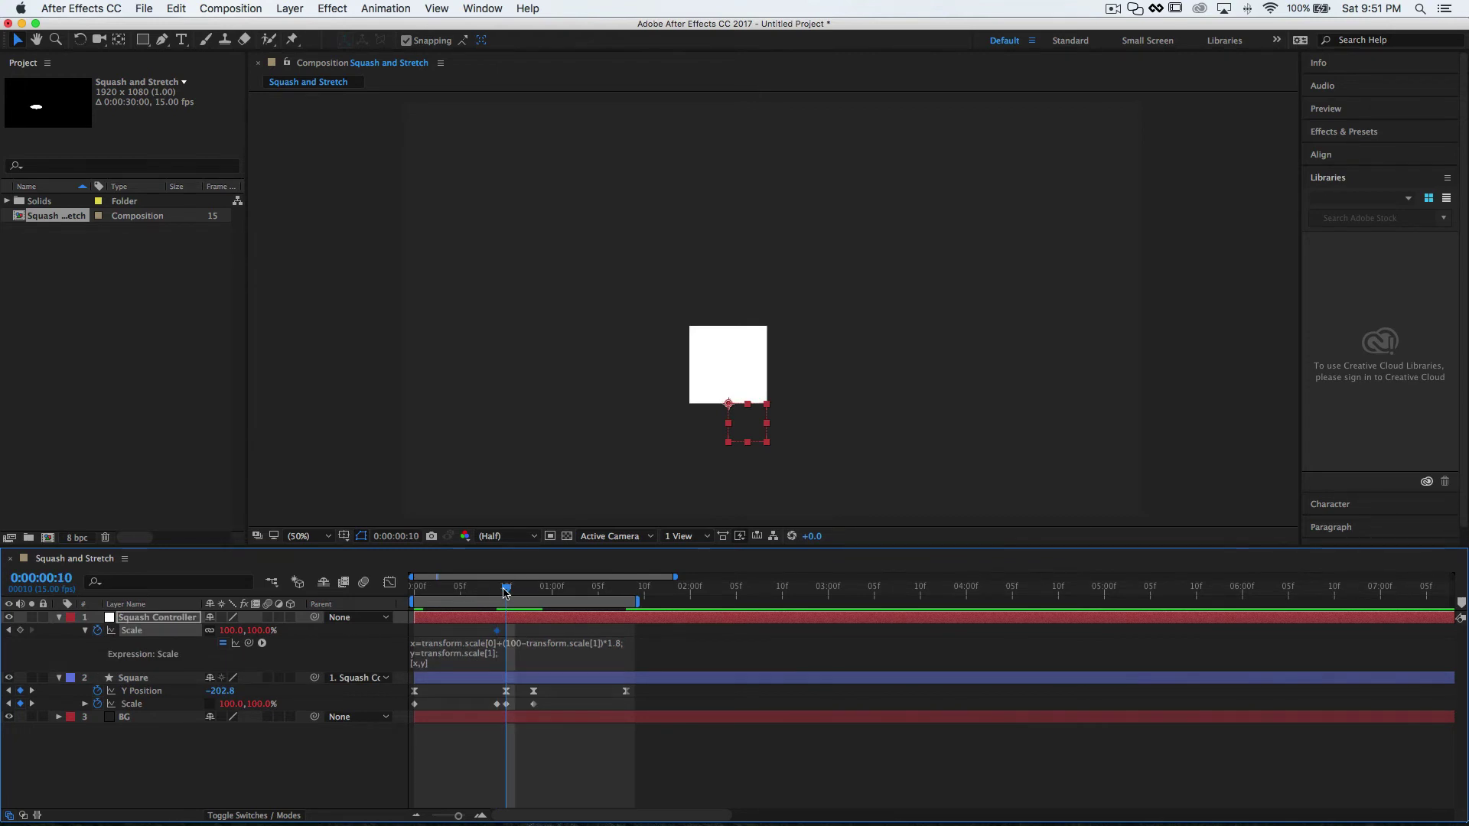
left_click_drag(260, 630, 230, 633)
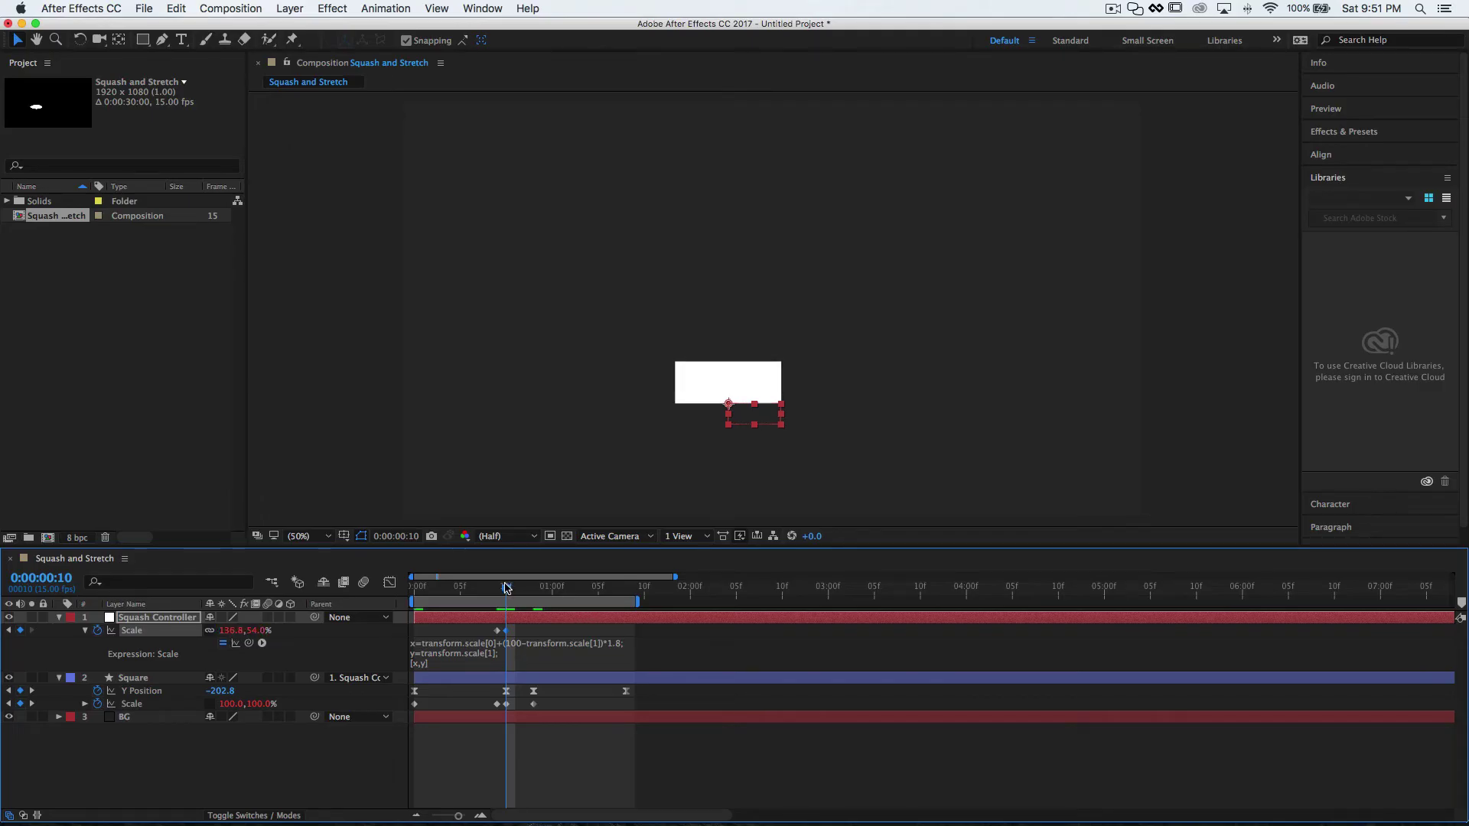
left_click_drag(509, 587, 533, 588)
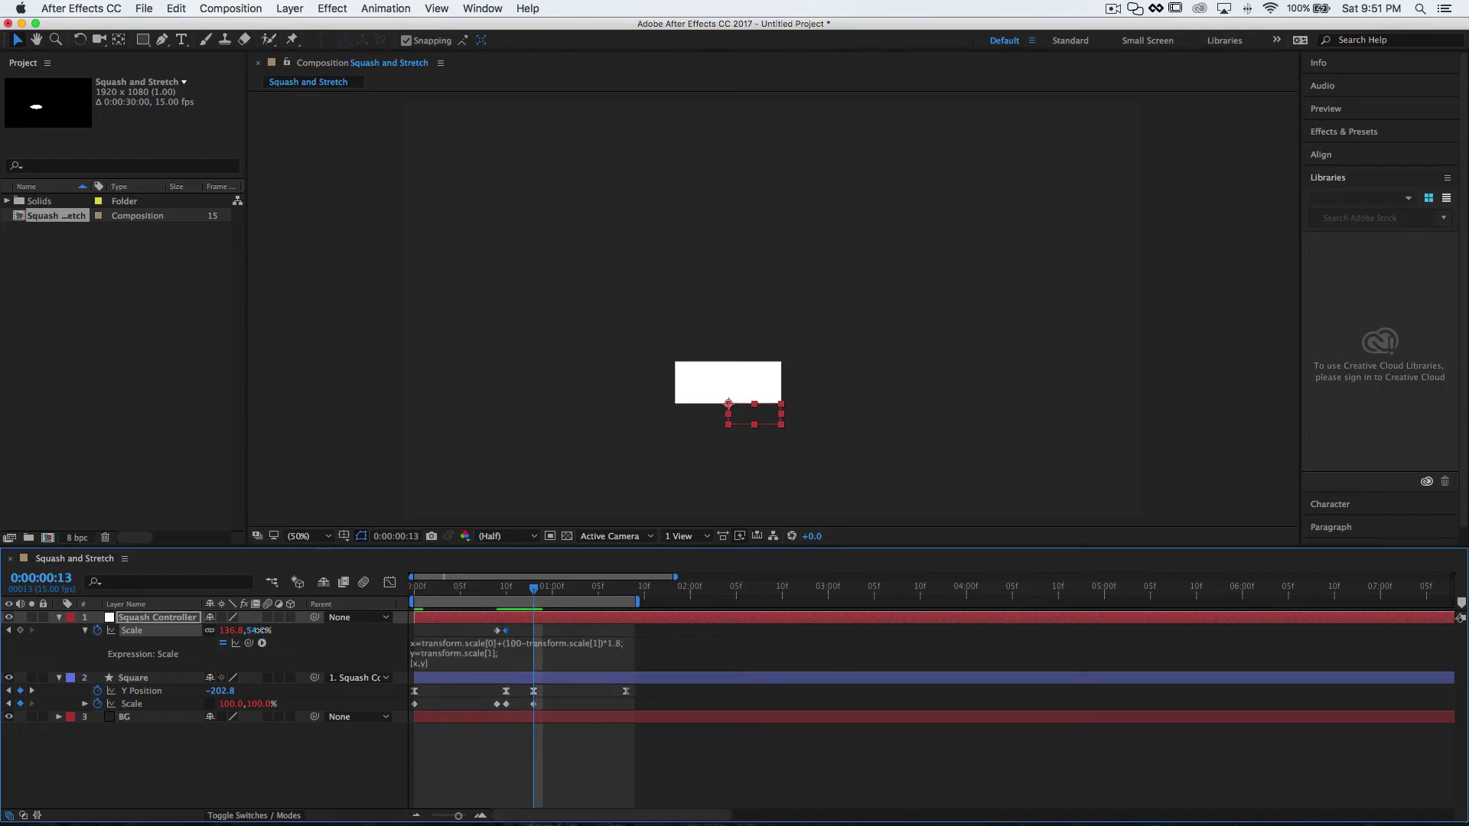
left_click_drag(258, 630, 247, 635)
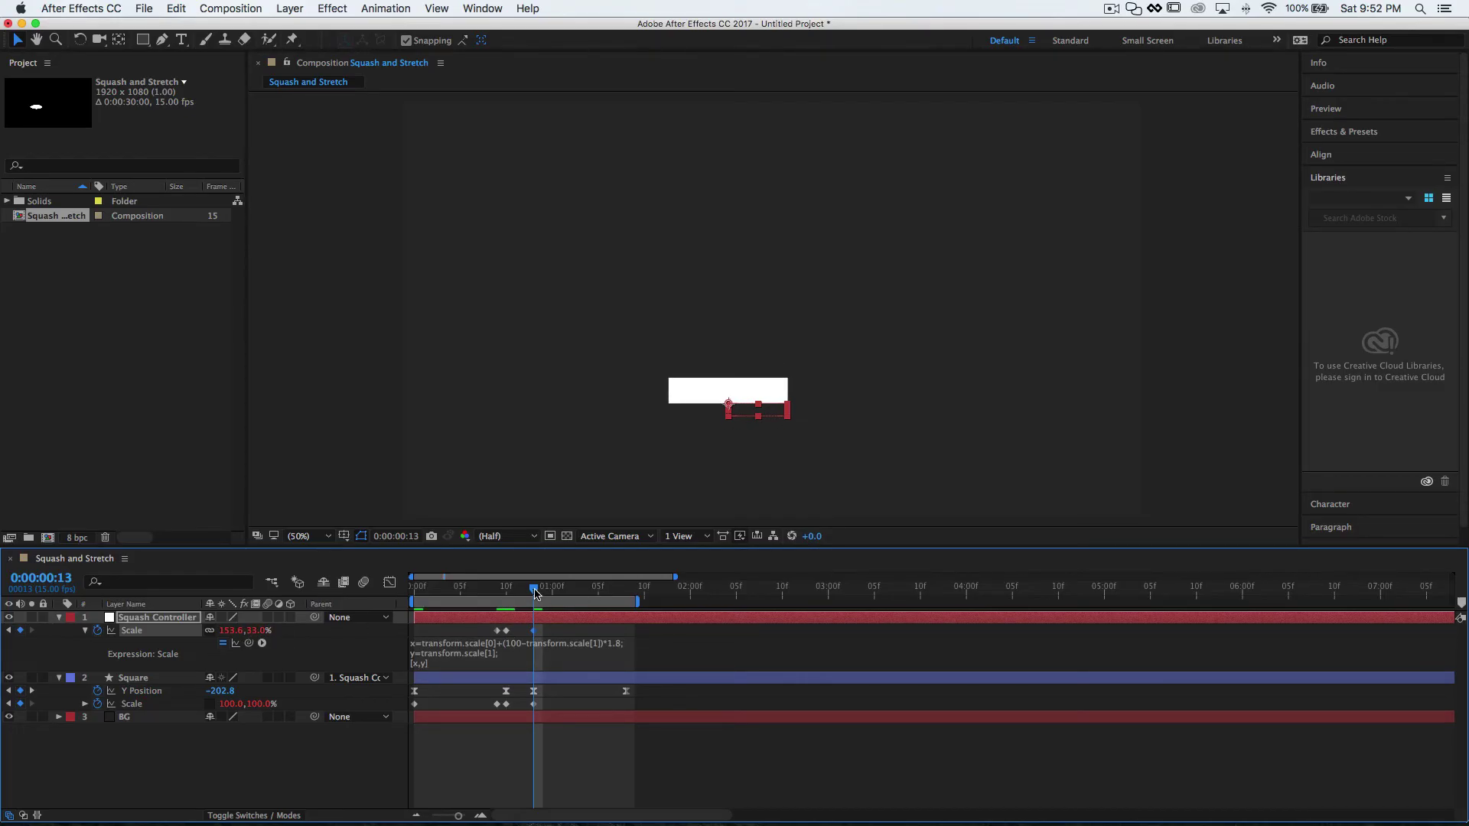
Step: Set the Squash Controller's Y Scale to 100% at 0:00:00:14
left_click_drag(538, 594, 543, 593)
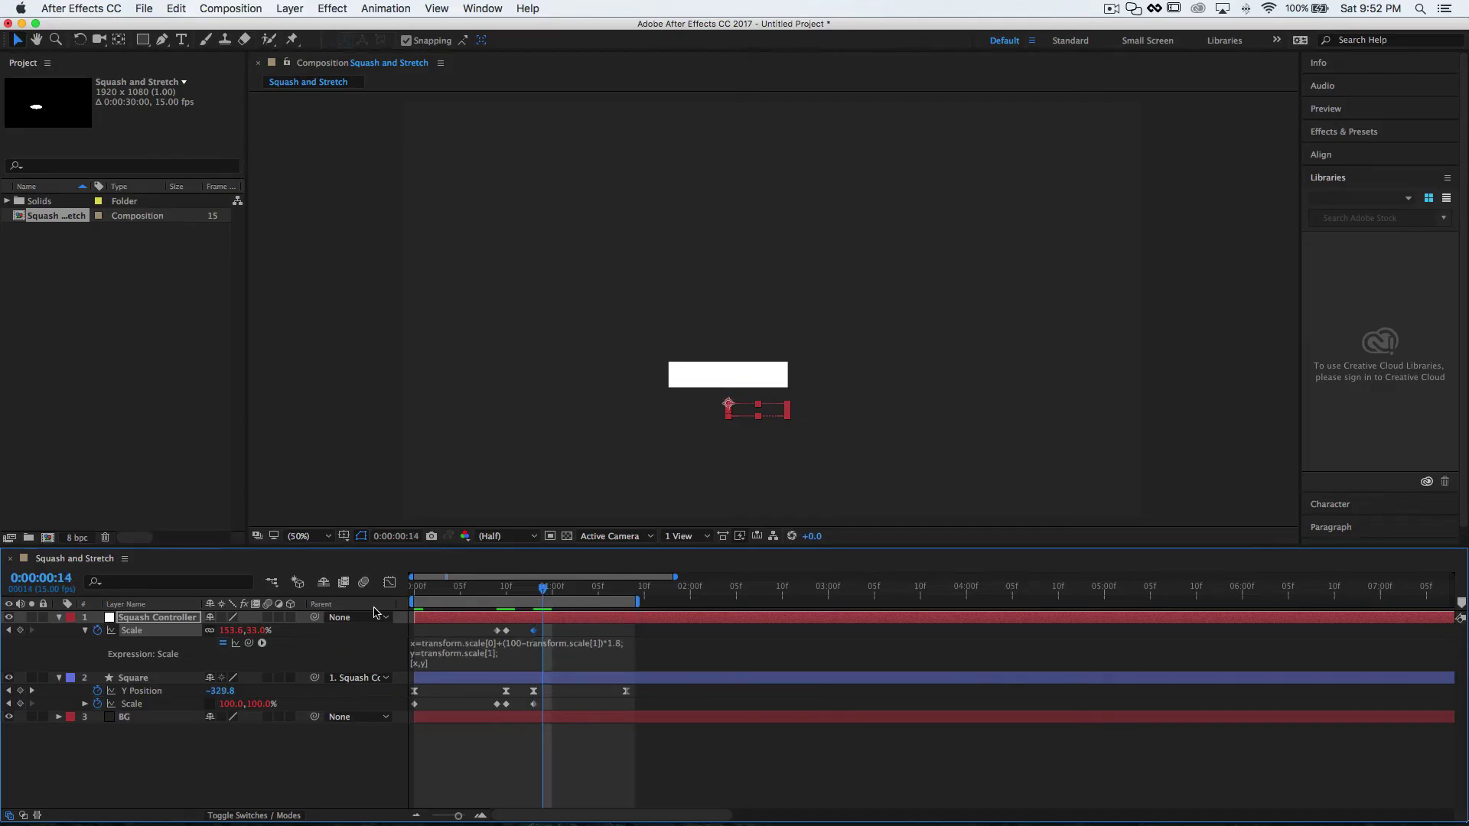
left_click(257, 631)
type("100")
key("Return")
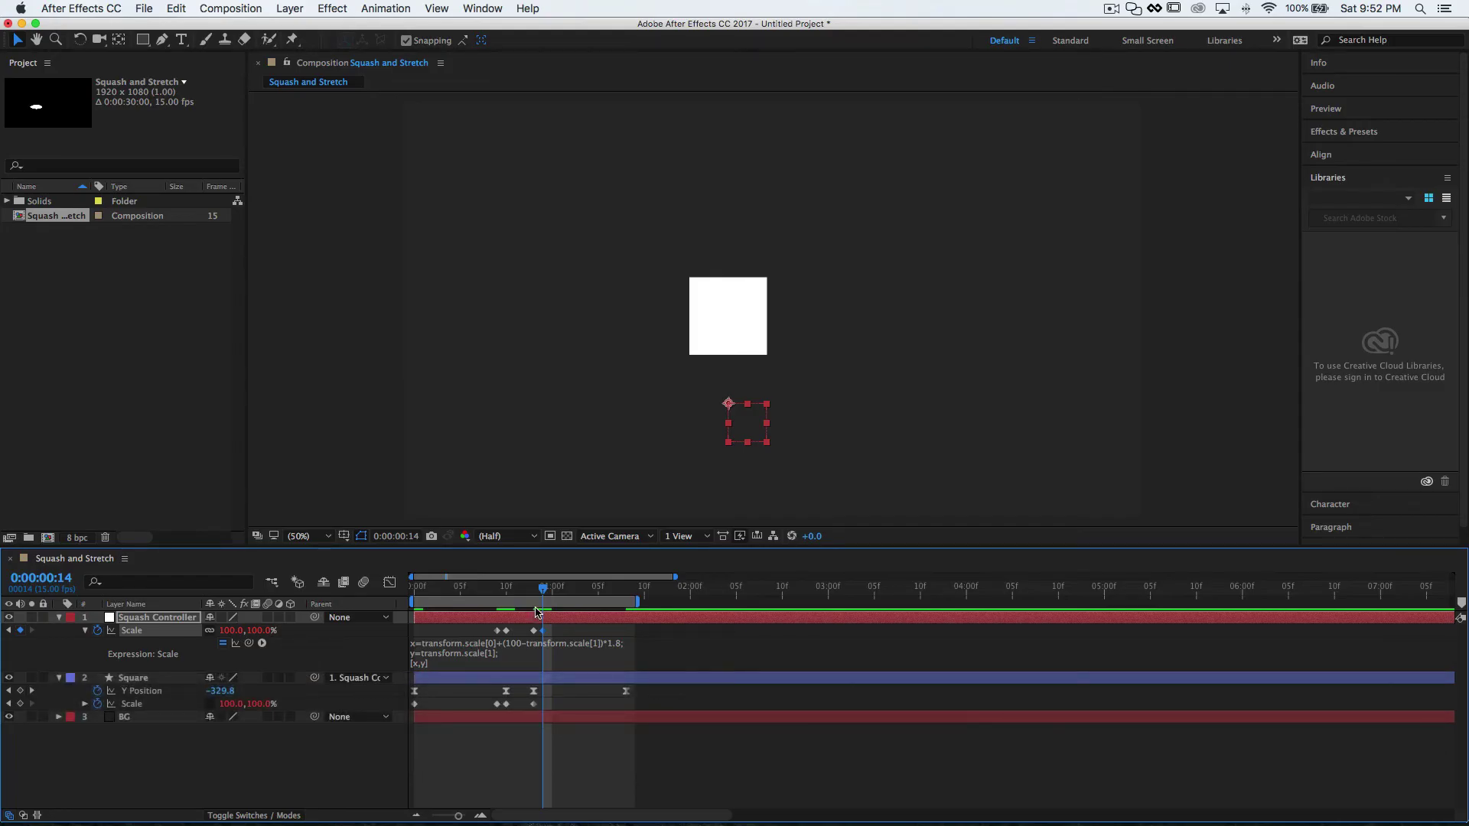
Step: Stretch the Square layer's Y Scale to about 161% at 0:00:00:14
mouse_move(544, 596)
left_mouse_down()
mouse_move(433, 596)
mouse_move(546, 596)
left_mouse_up()
left_click(527, 677)
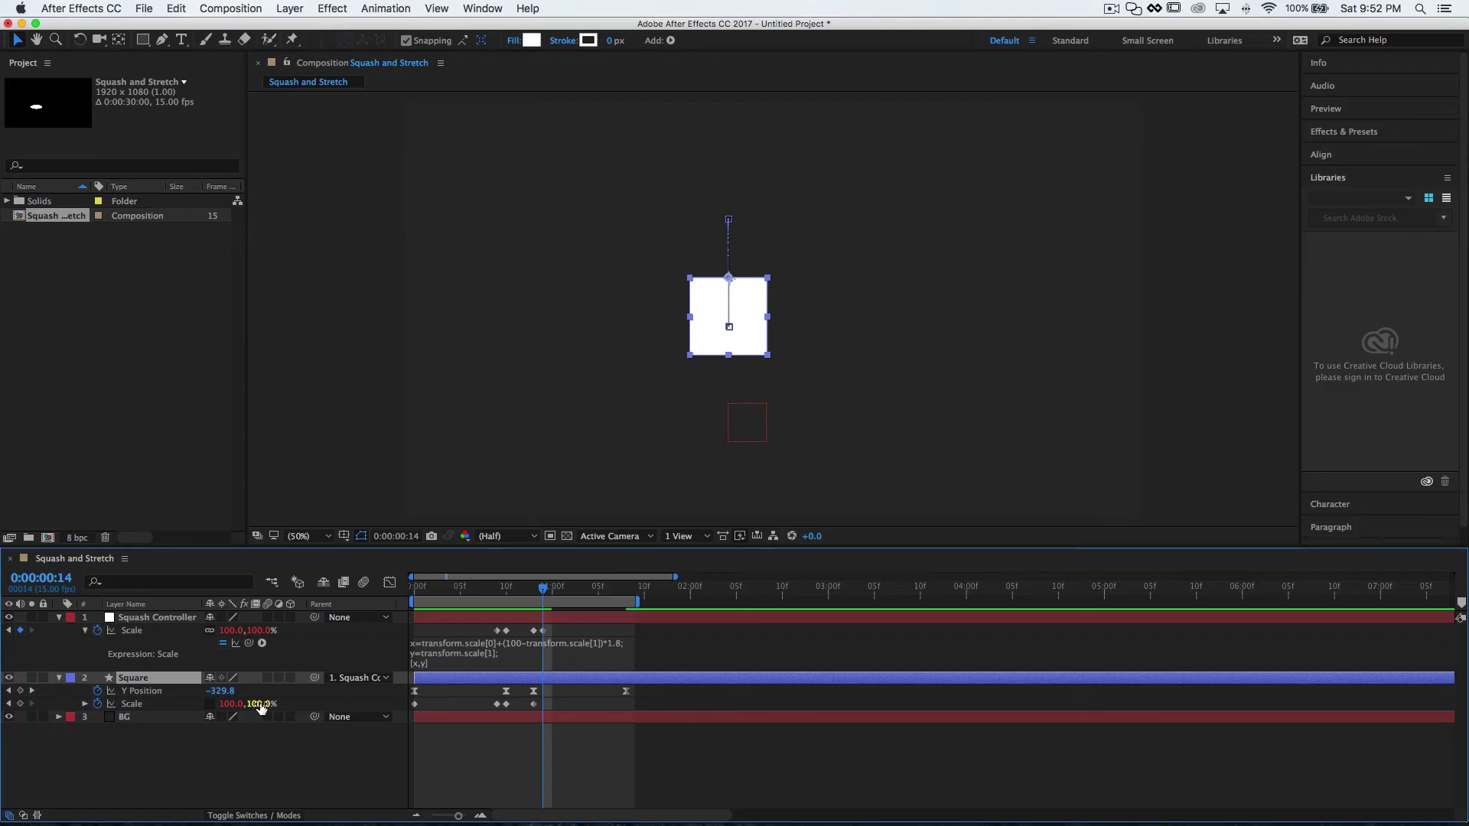
left_click_drag(258, 704, 304, 700)
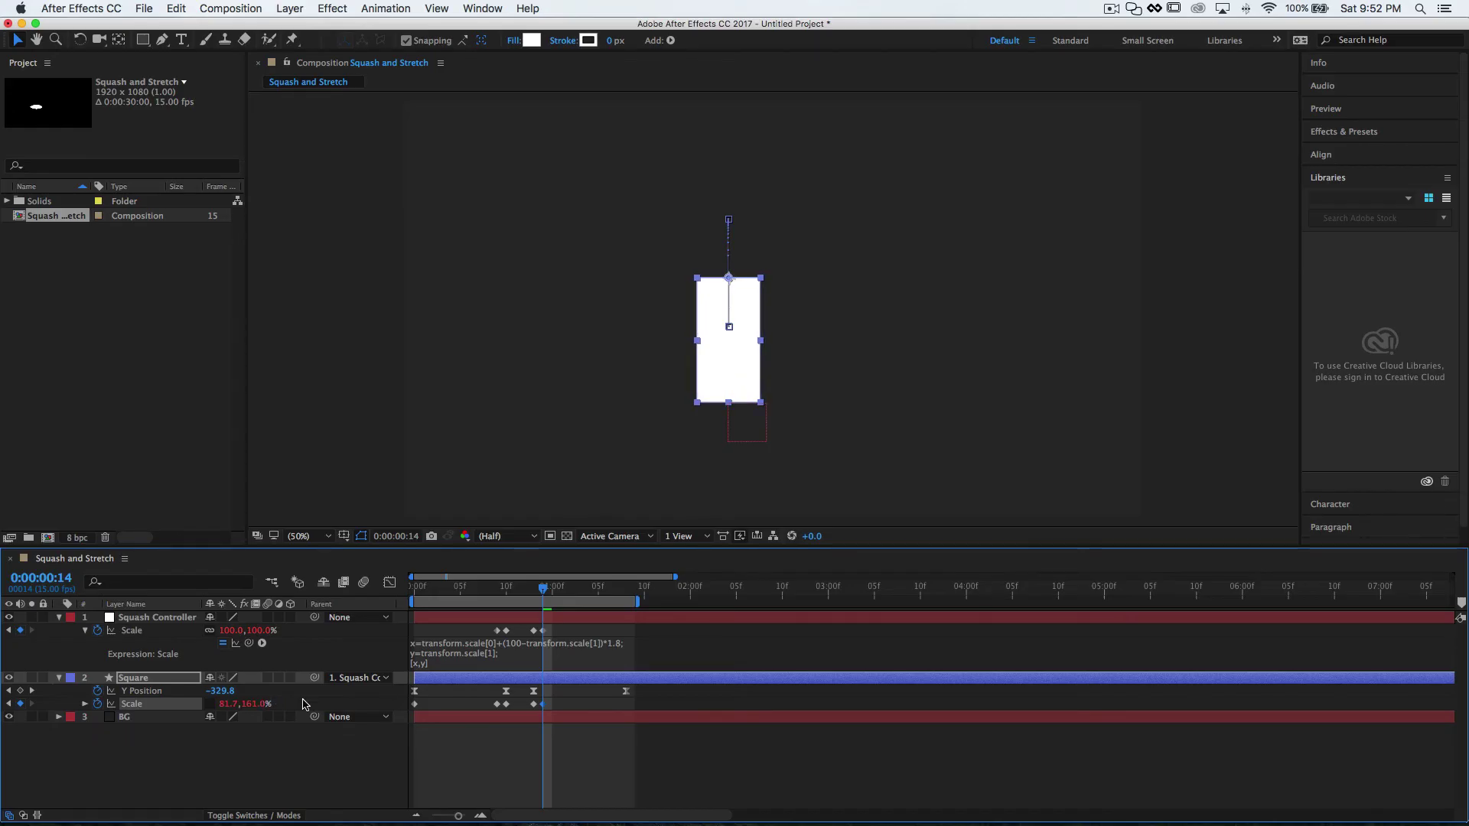
Step: Set the Square layer's Y Scale to 100% at 0:00:01:08 and preview the animation
left_click_drag(545, 591, 629, 597)
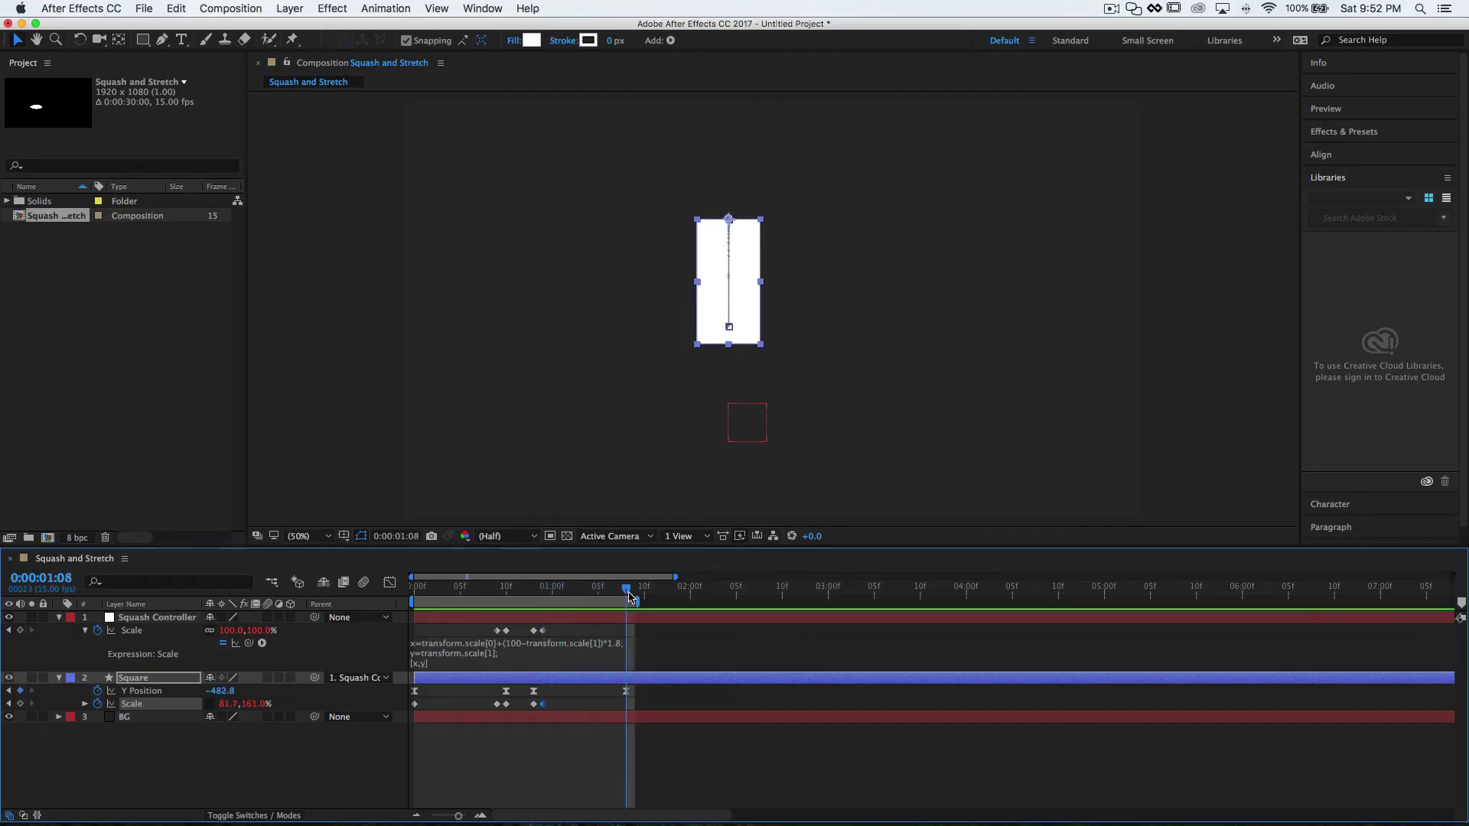
left_click(261, 703)
type("100")
key("Return")
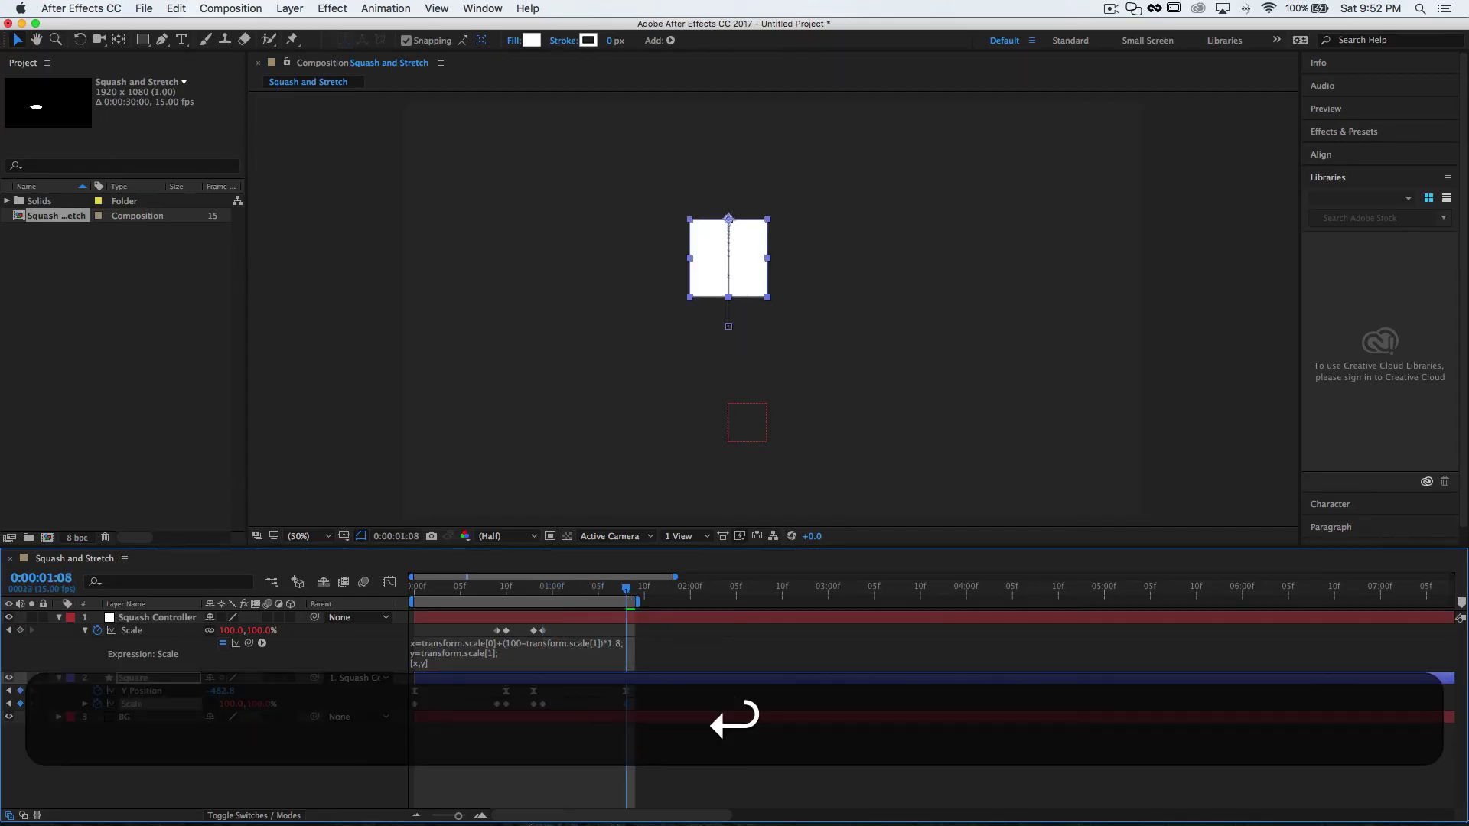
key("ctrl+0")
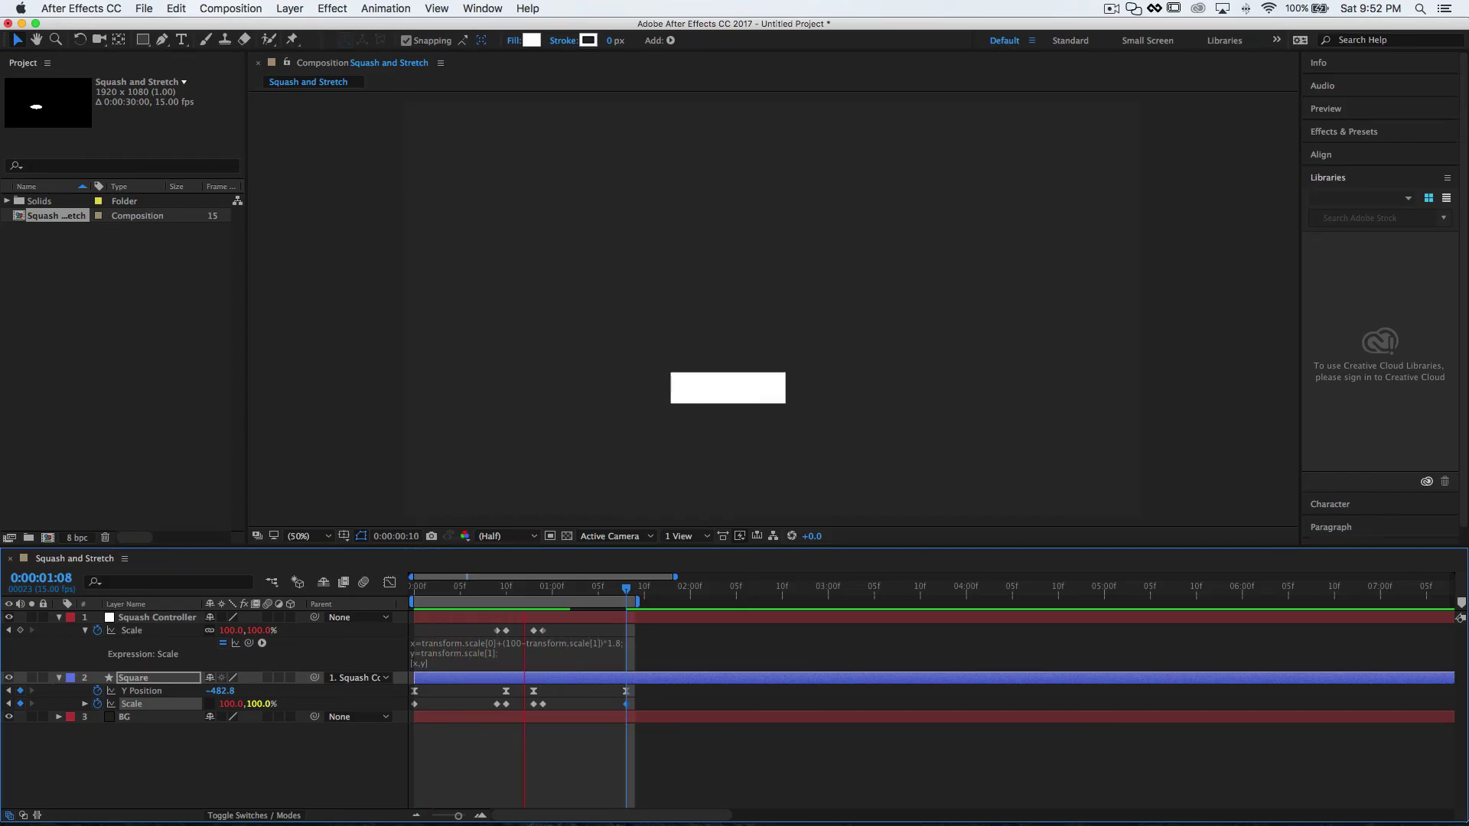
key("space")
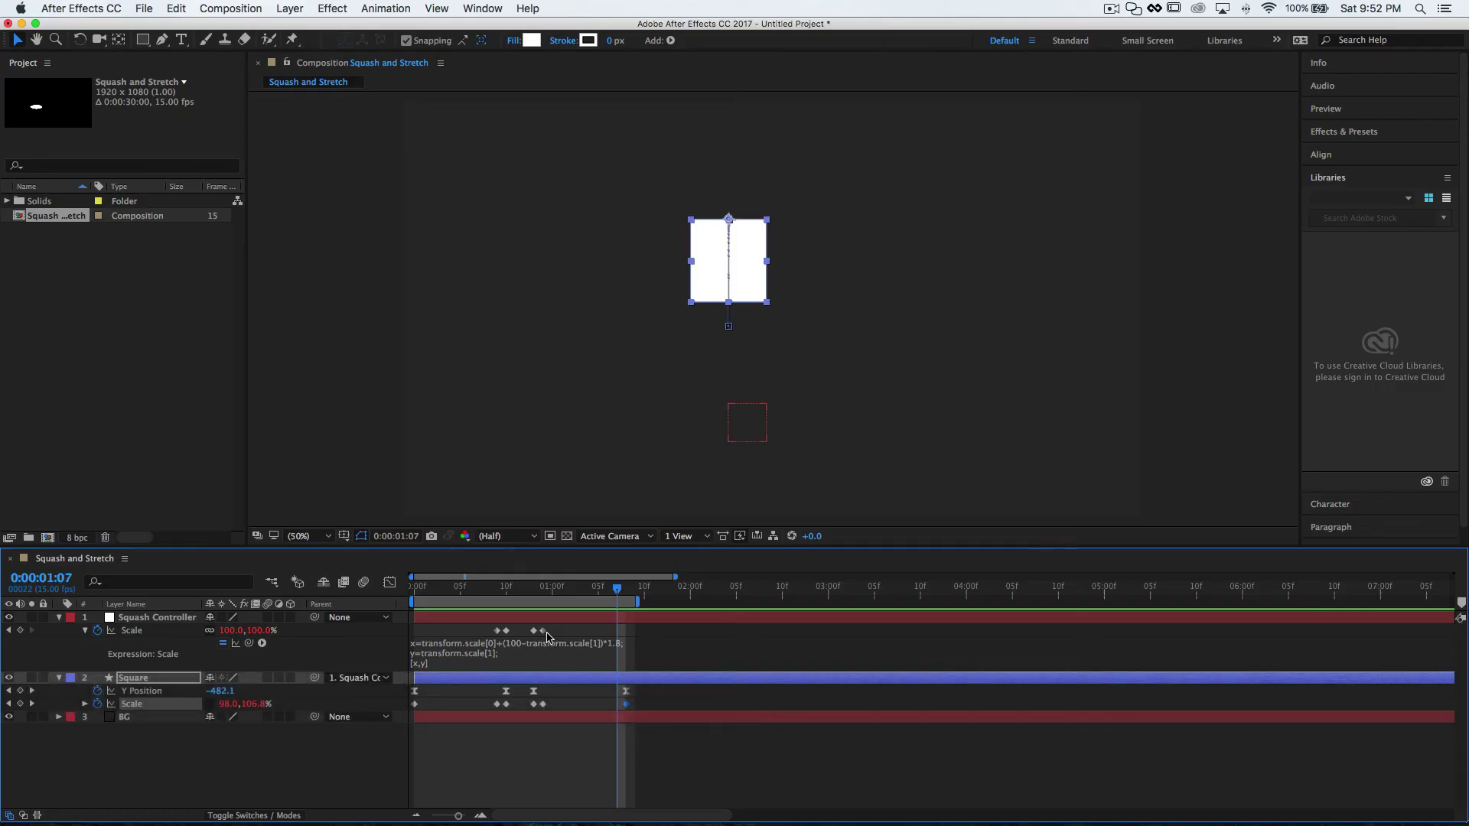
Step: Apply Easy Ease to the Squash Controller's Scale keyframes at 0:00:00:10 and 0:00:00:13, and show their value graph
left_click(535, 632)
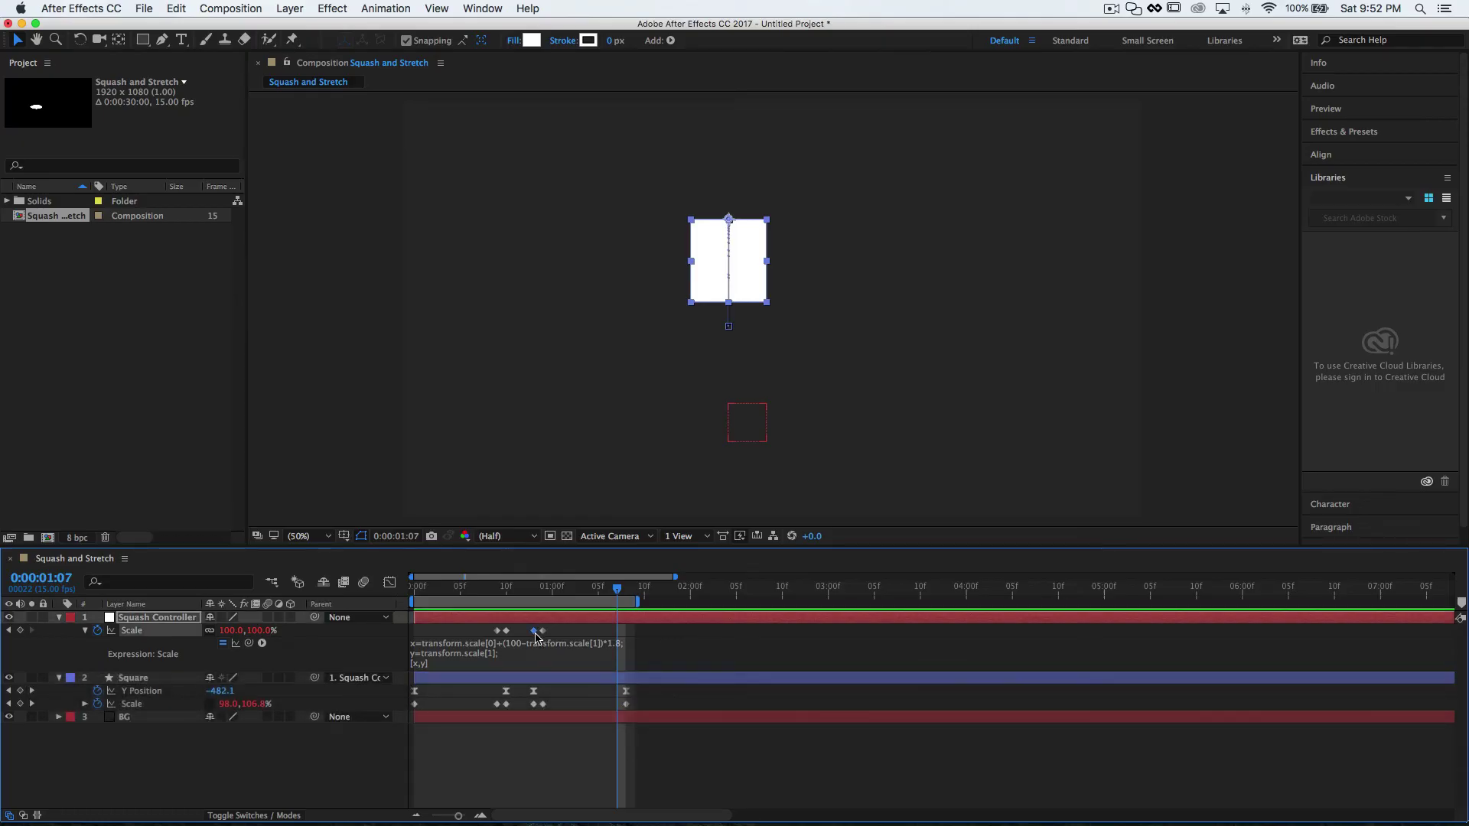
left_click(507, 632, "shift")
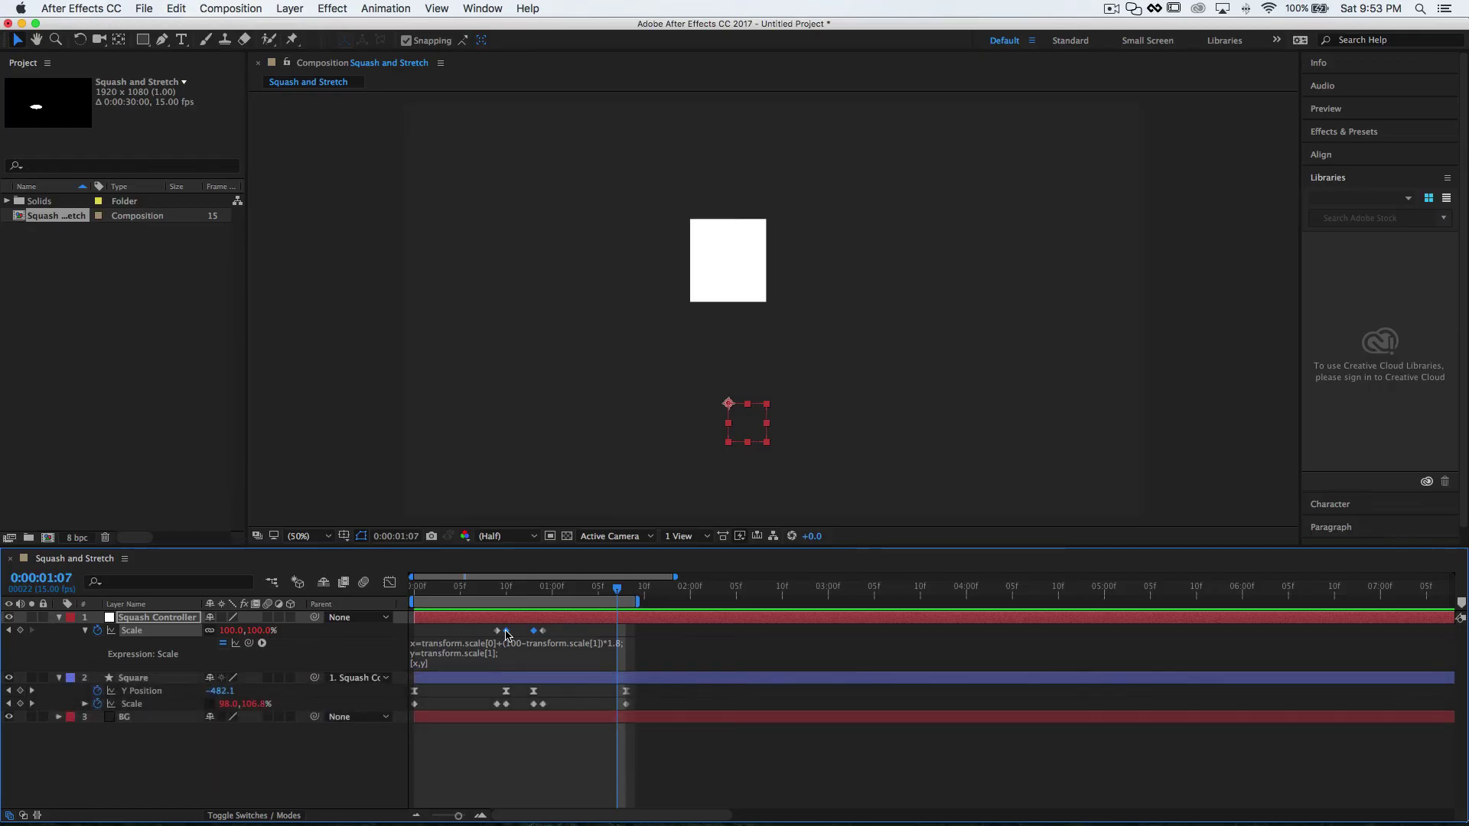
key("F9")
left_click(390, 584)
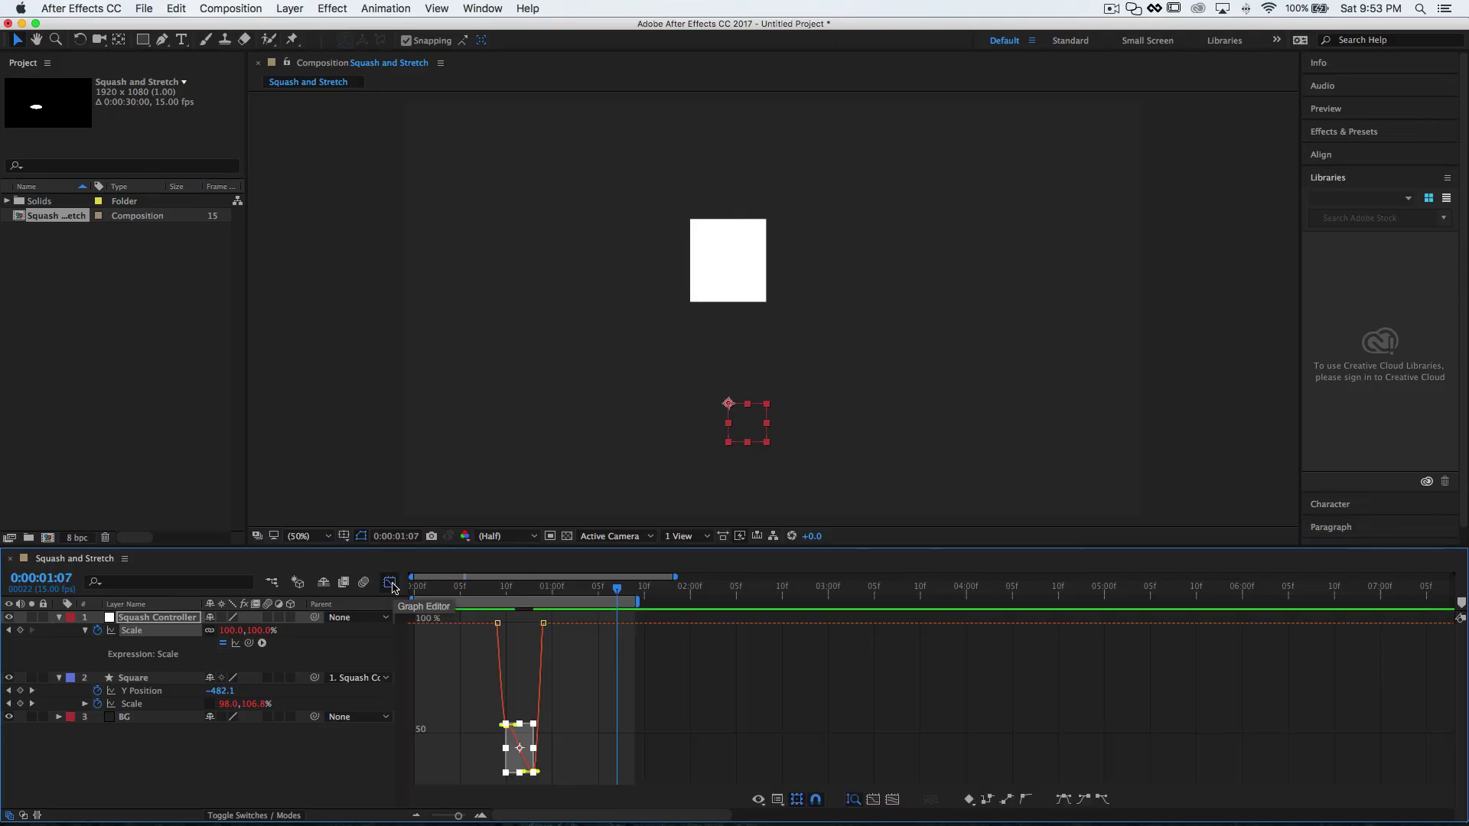
left_click(777, 799)
left_click(804, 674)
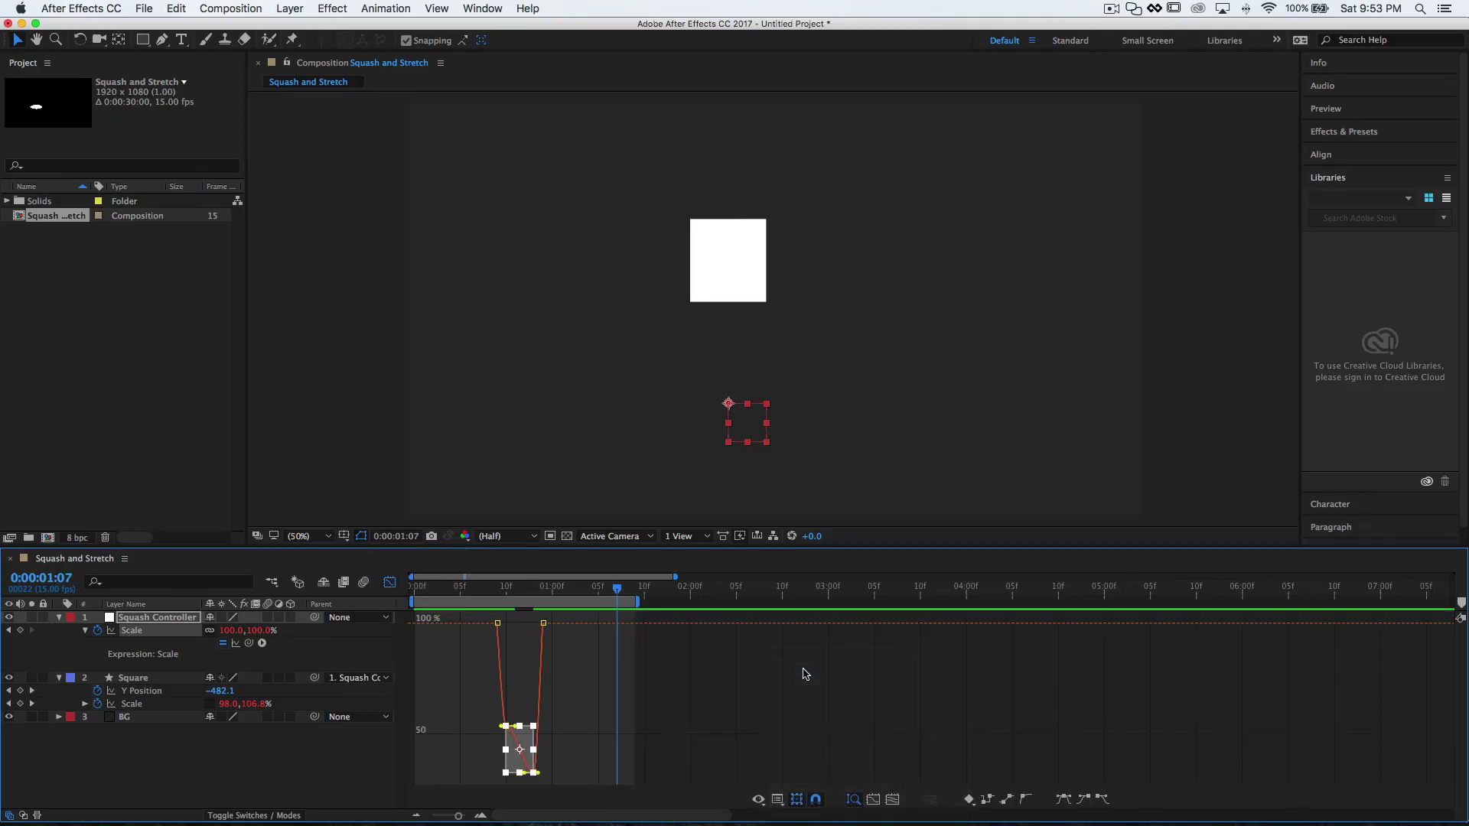
Step: Convert the Squash Controller's Scale keyframe at 0:00:00:10 to Auto Bezier
left_click(518, 716)
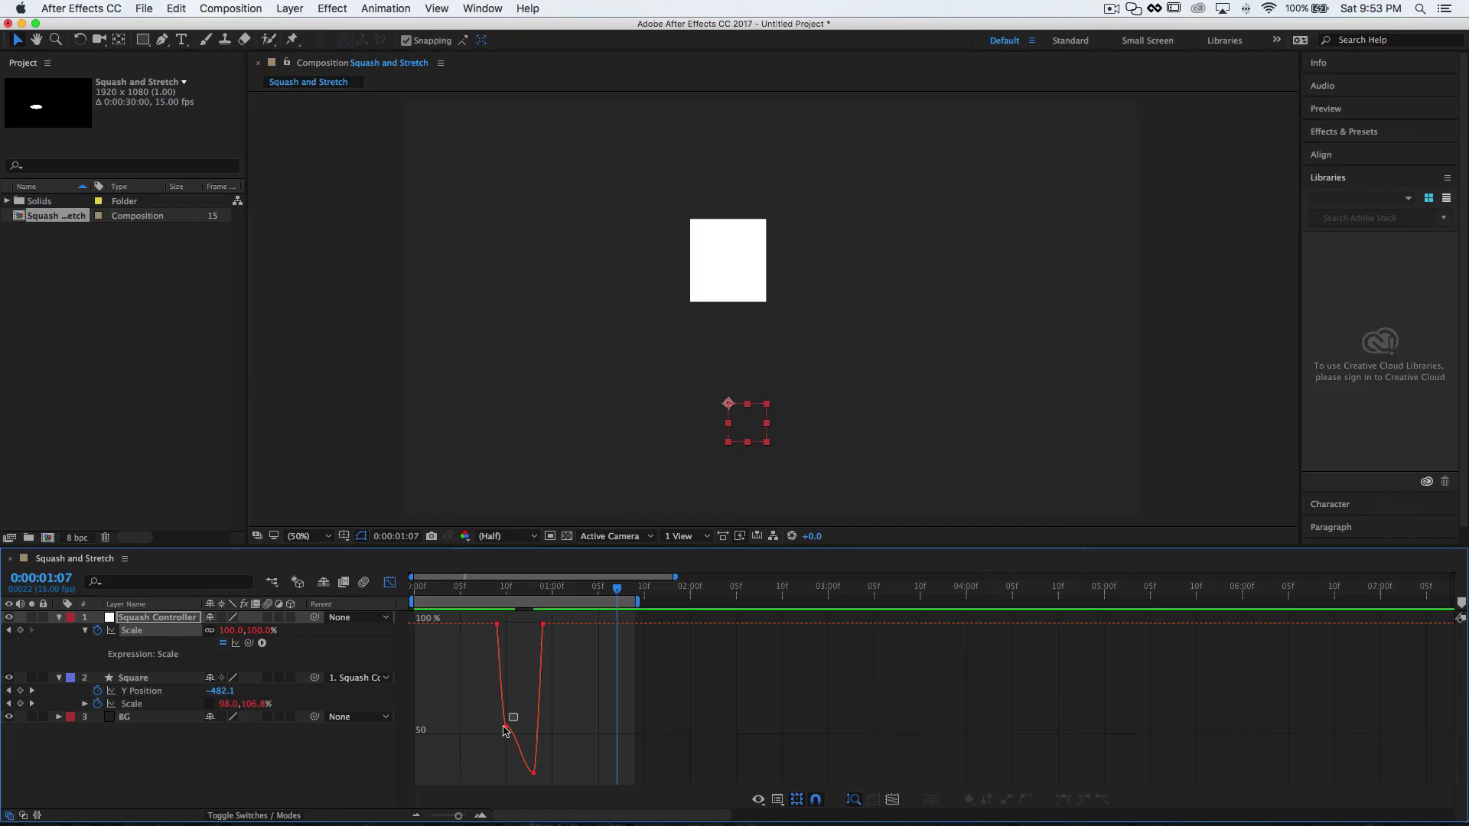
left_click_drag(519, 712, 490, 753)
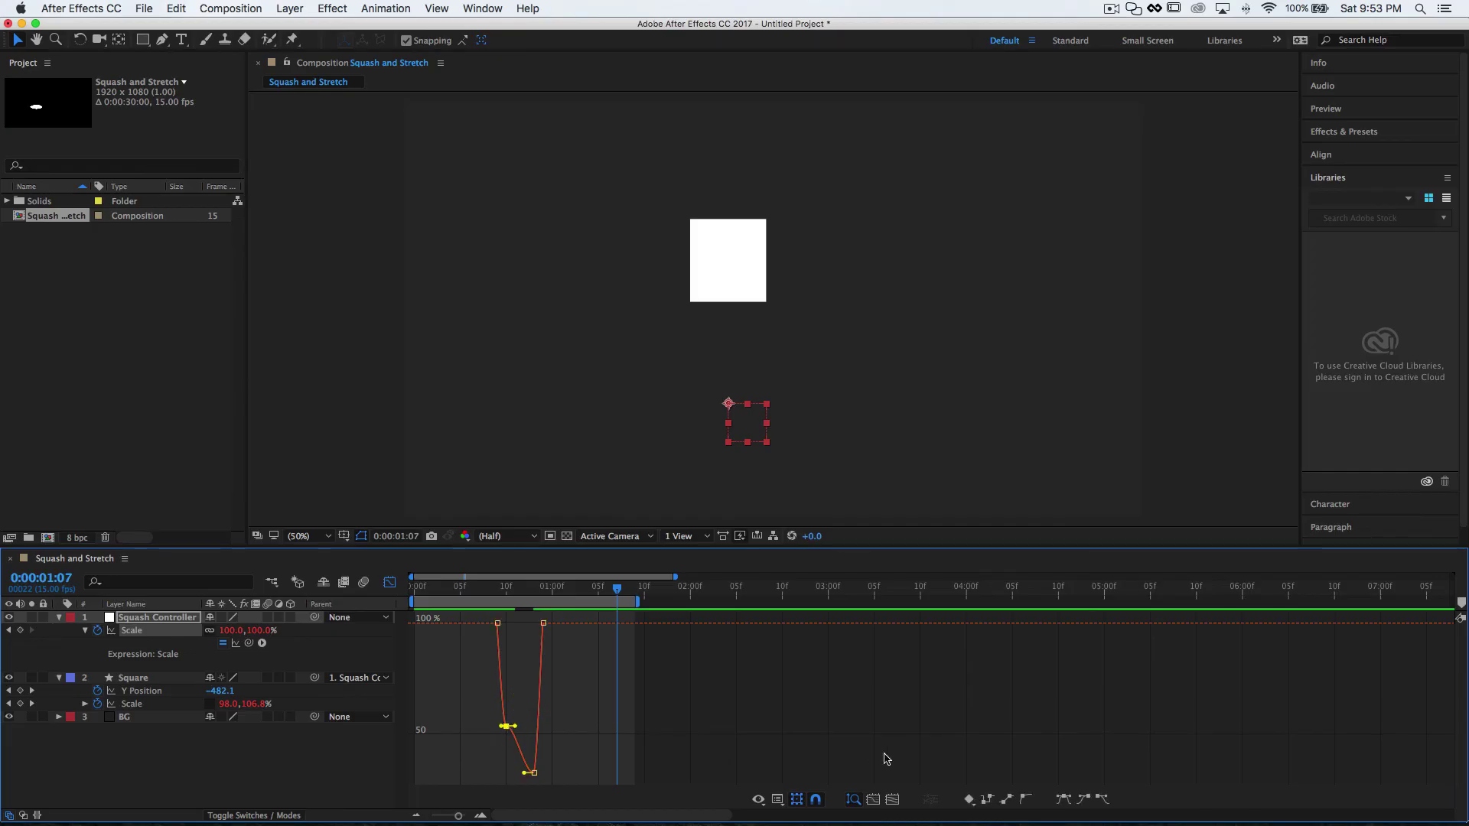
left_click(1026, 800)
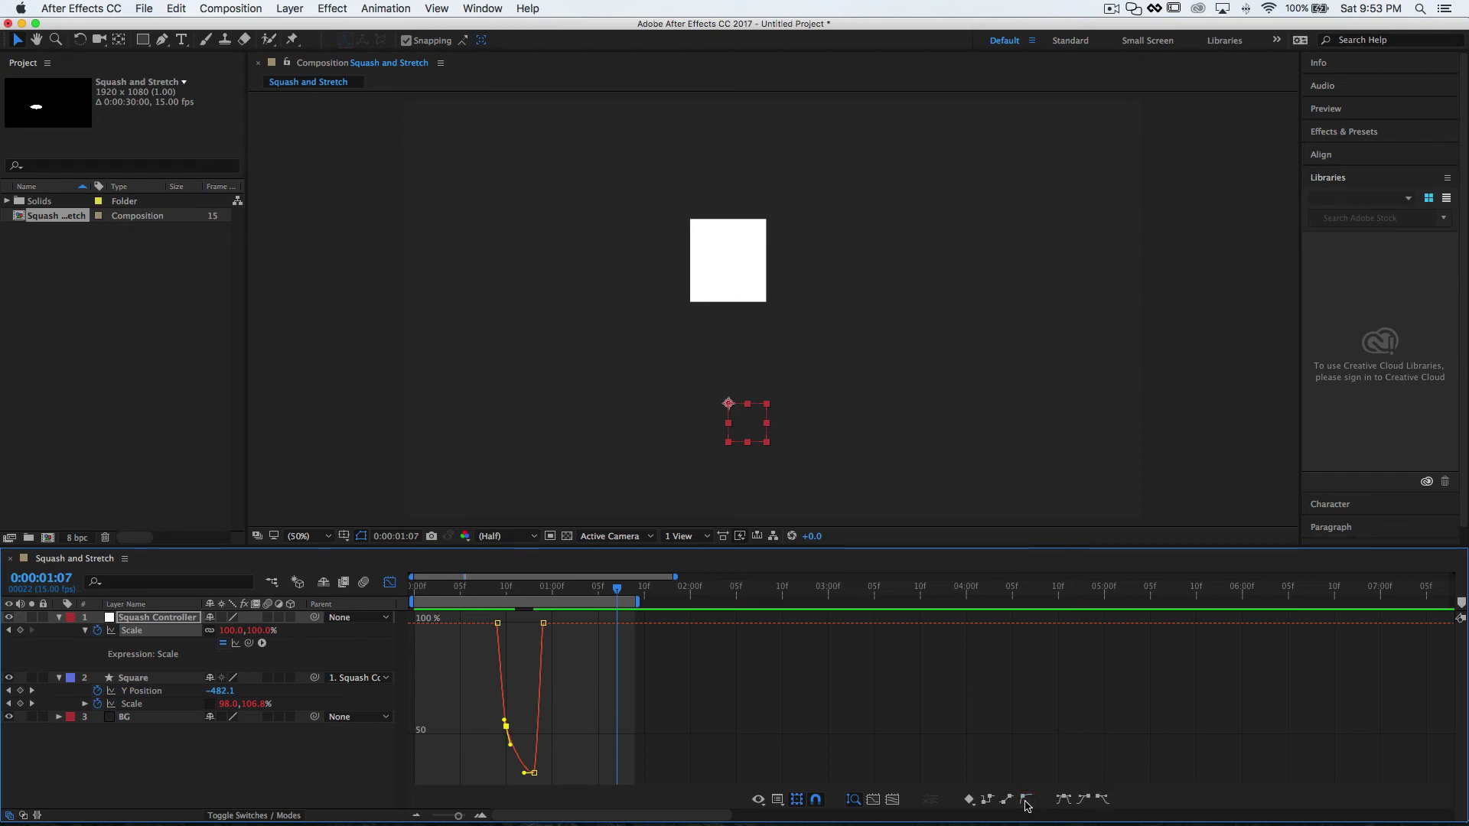
Step: Lengthen the incoming handle of the Squash Controller's lowest Scale keyframe at 0:00:00:13, and return to the keyframe view
mouse_move(506, 733)
left_click(534, 773)
left_click_drag(524, 773, 515, 774)
mouse_move(521, 767)
left_click(393, 584)
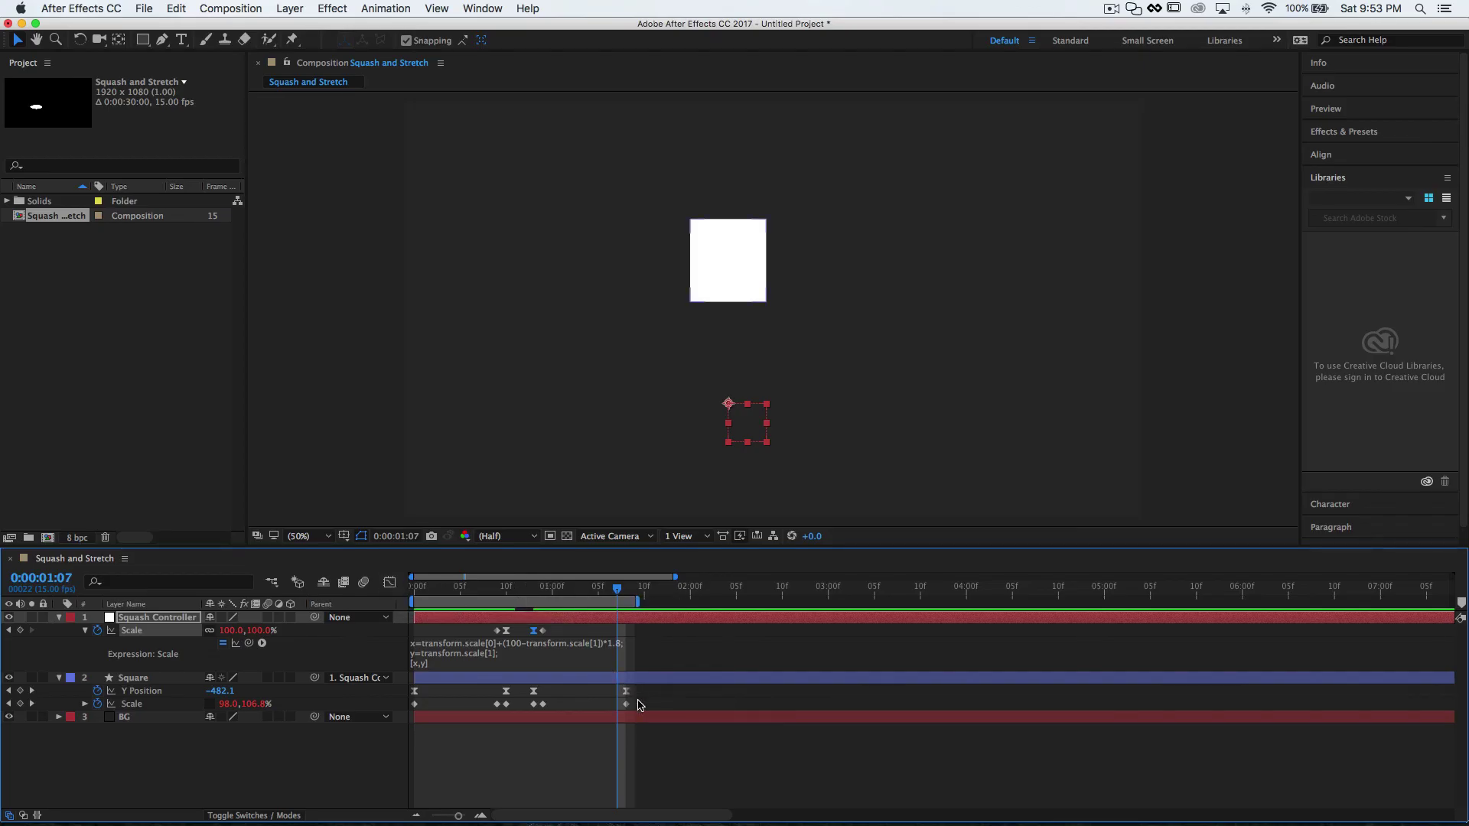
Step: Apply Easy Ease to all of the Square layer's Scale keyframes and show their value graph
left_click_drag(639, 700, 398, 717)
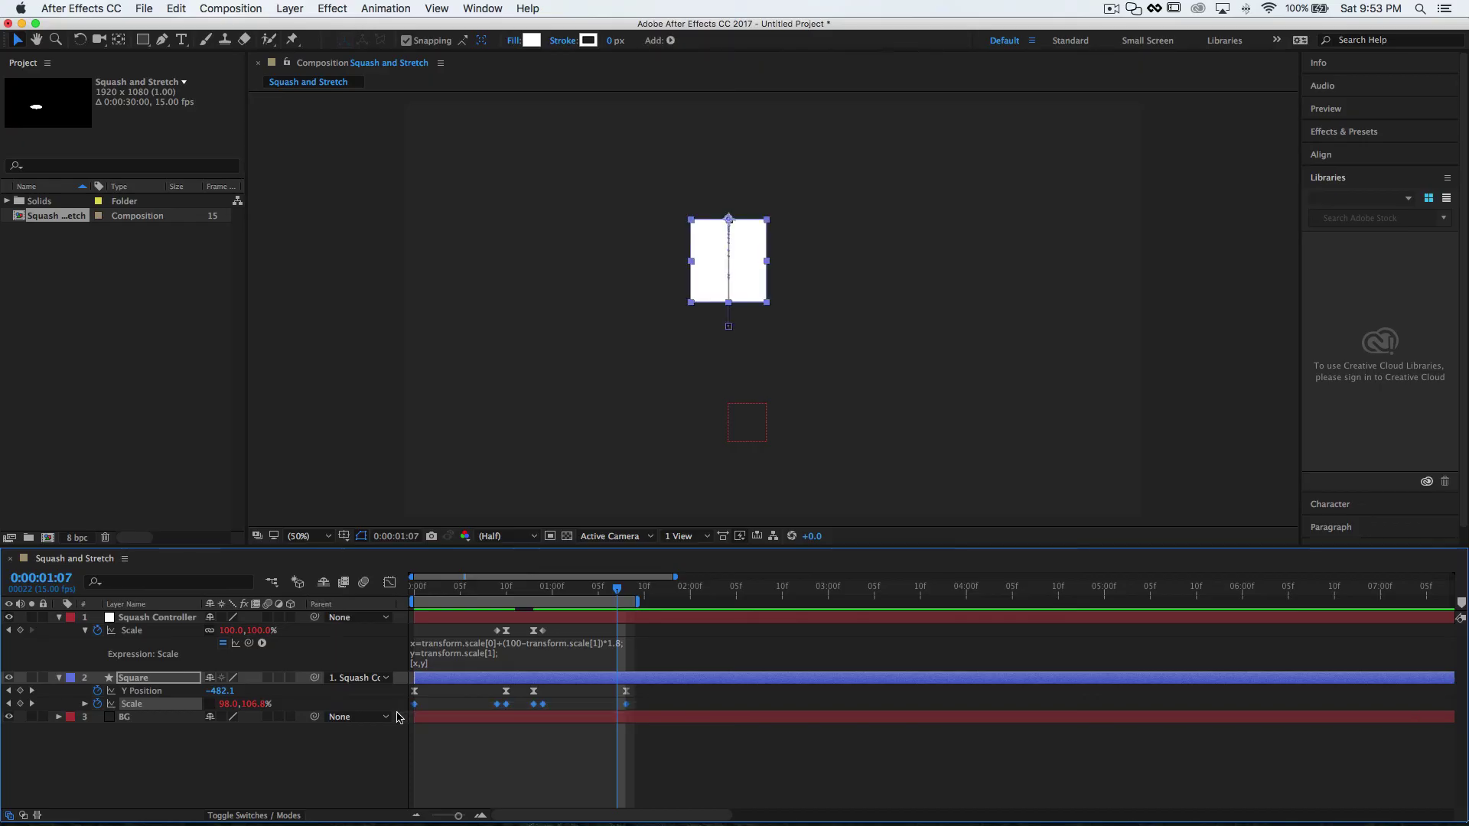
key("F9")
left_click(389, 582)
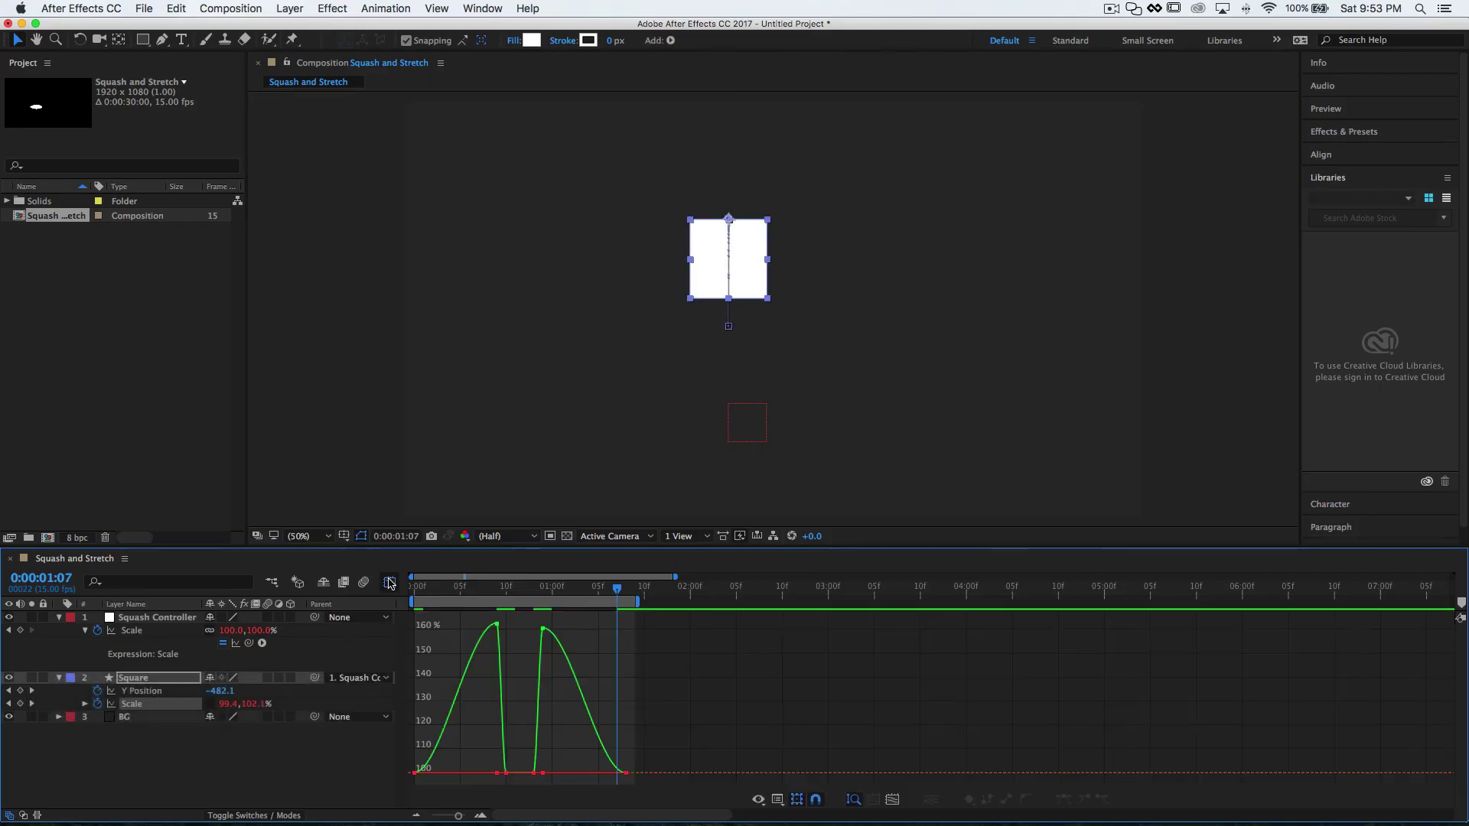
left_click(762, 796)
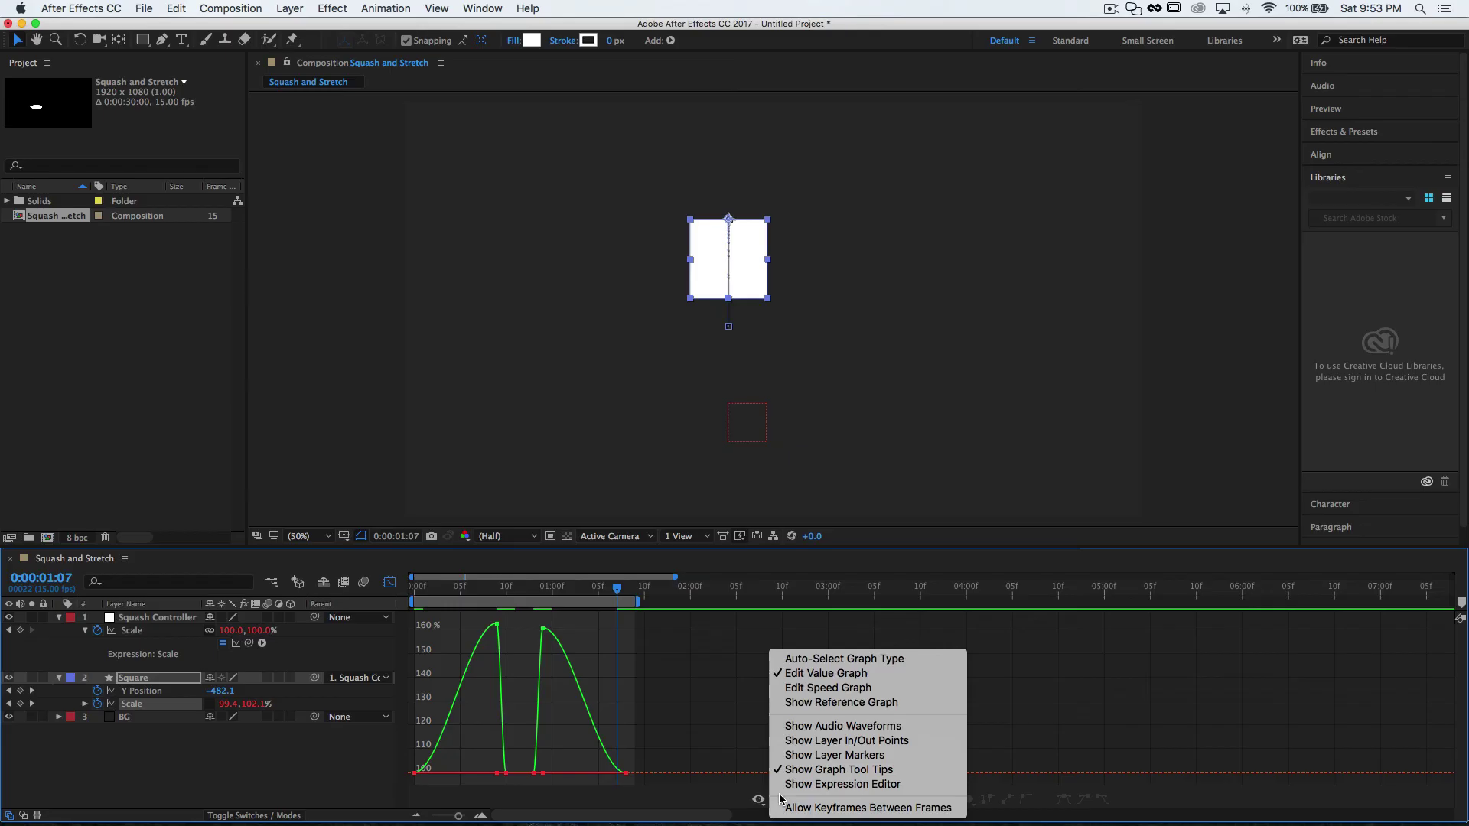
left_click(813, 675)
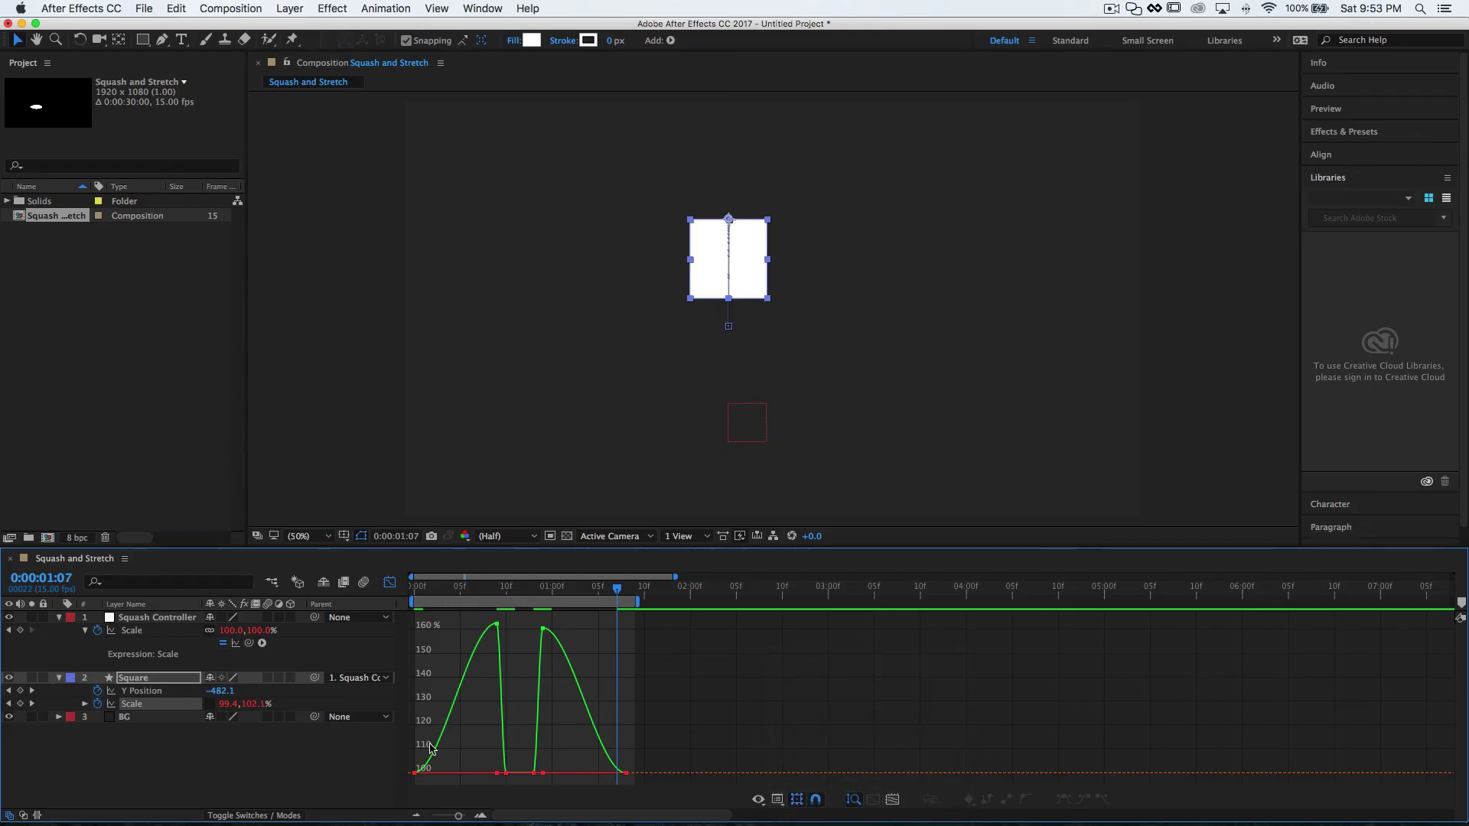
Step: Reshape the Square's first Y Scale rise by lengthening the starting keyframe's outgoing handle and steepening the incoming handle at 0:00:00:09
left_click(417, 773)
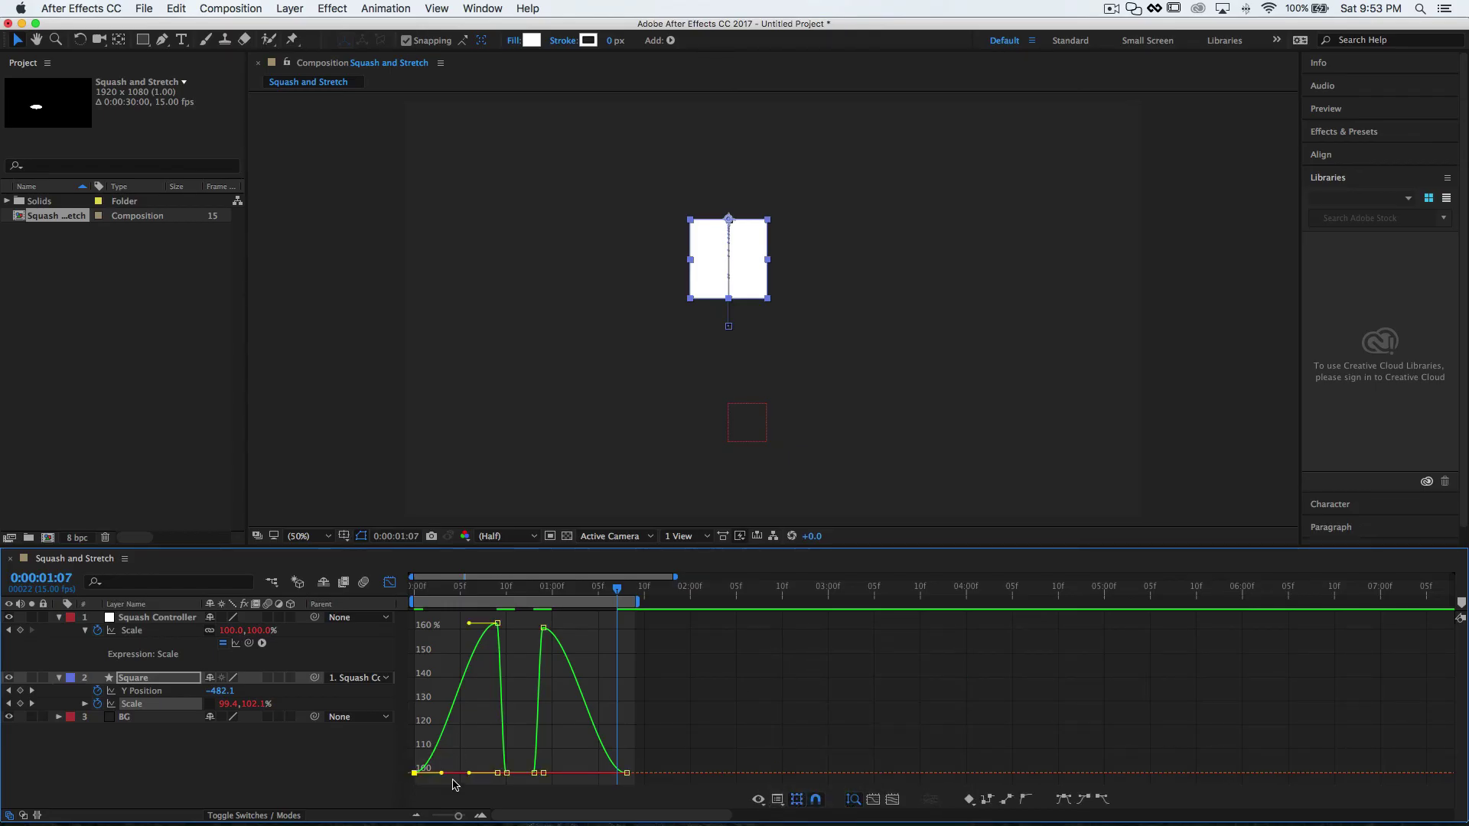
left_click_drag(444, 773, 457, 774)
left_click_drag(440, 773, 479, 774)
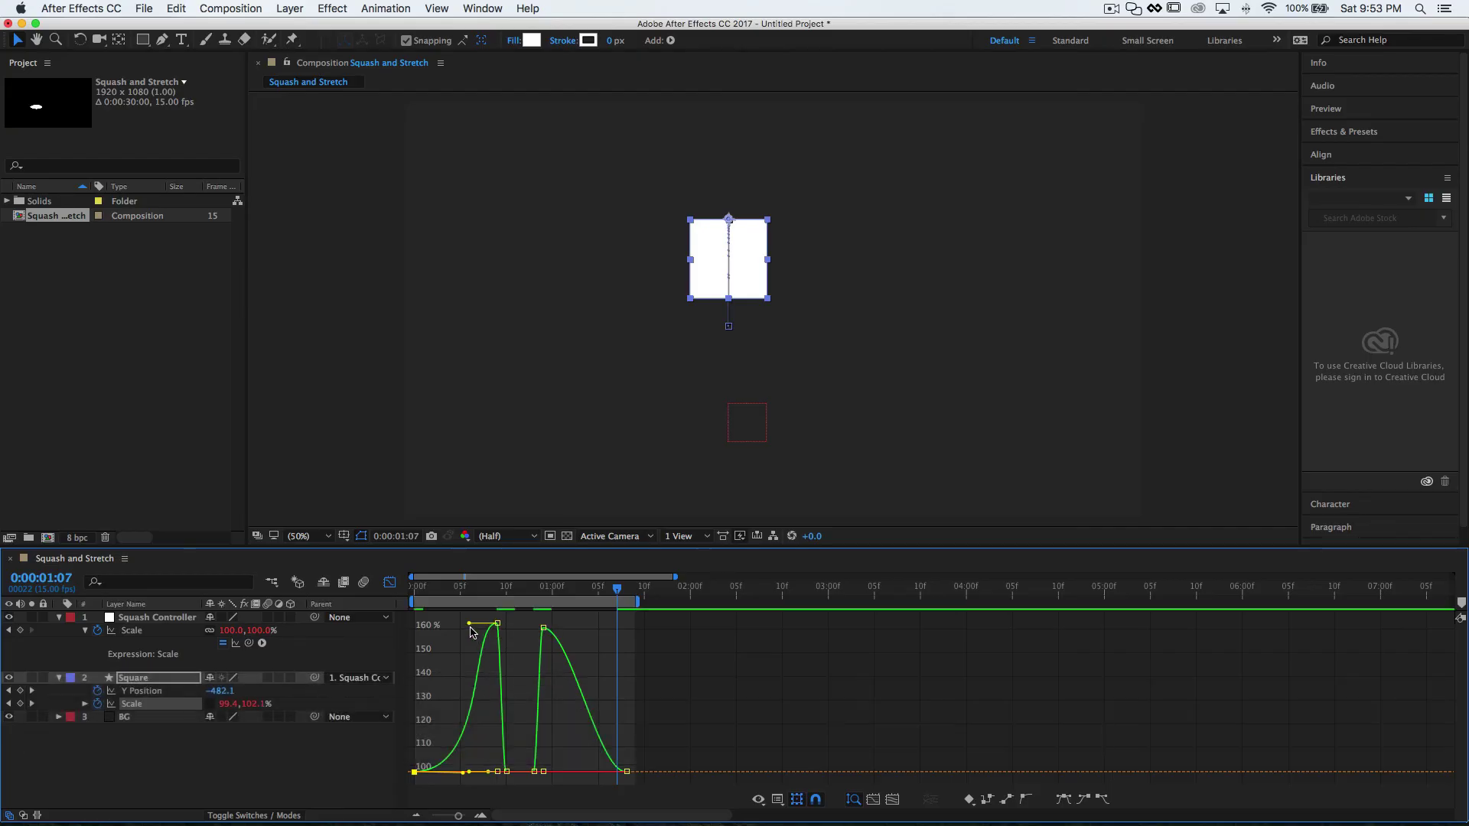
left_click_drag(469, 623, 484, 719)
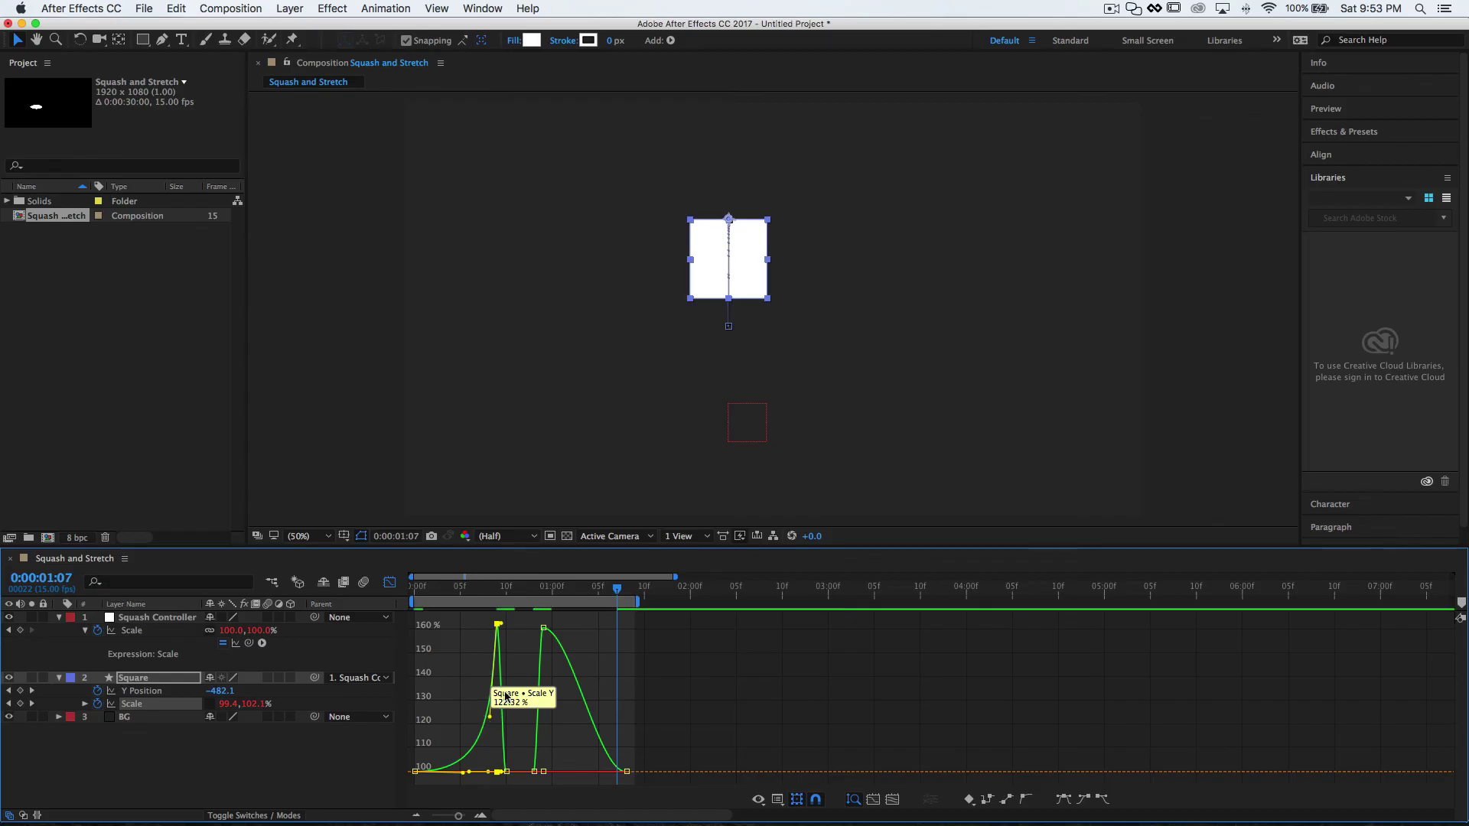
Step: Reshape the Square's second Y Scale fall by steepening the outgoing handle at 0:00:00:14 and lengthening the last keyframe's incoming handle
left_click(544, 631)
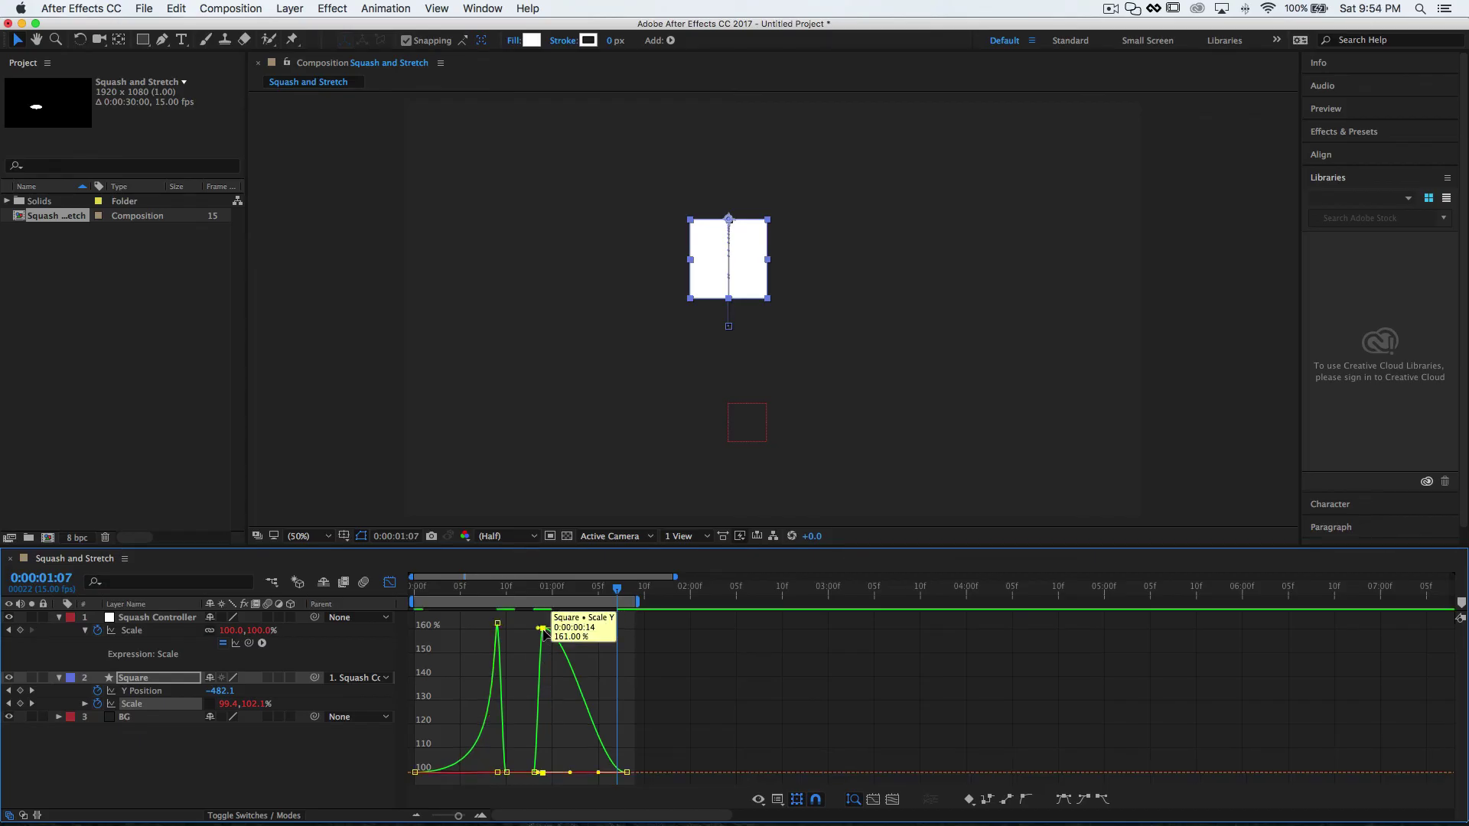
left_click_drag(572, 633, 535, 752)
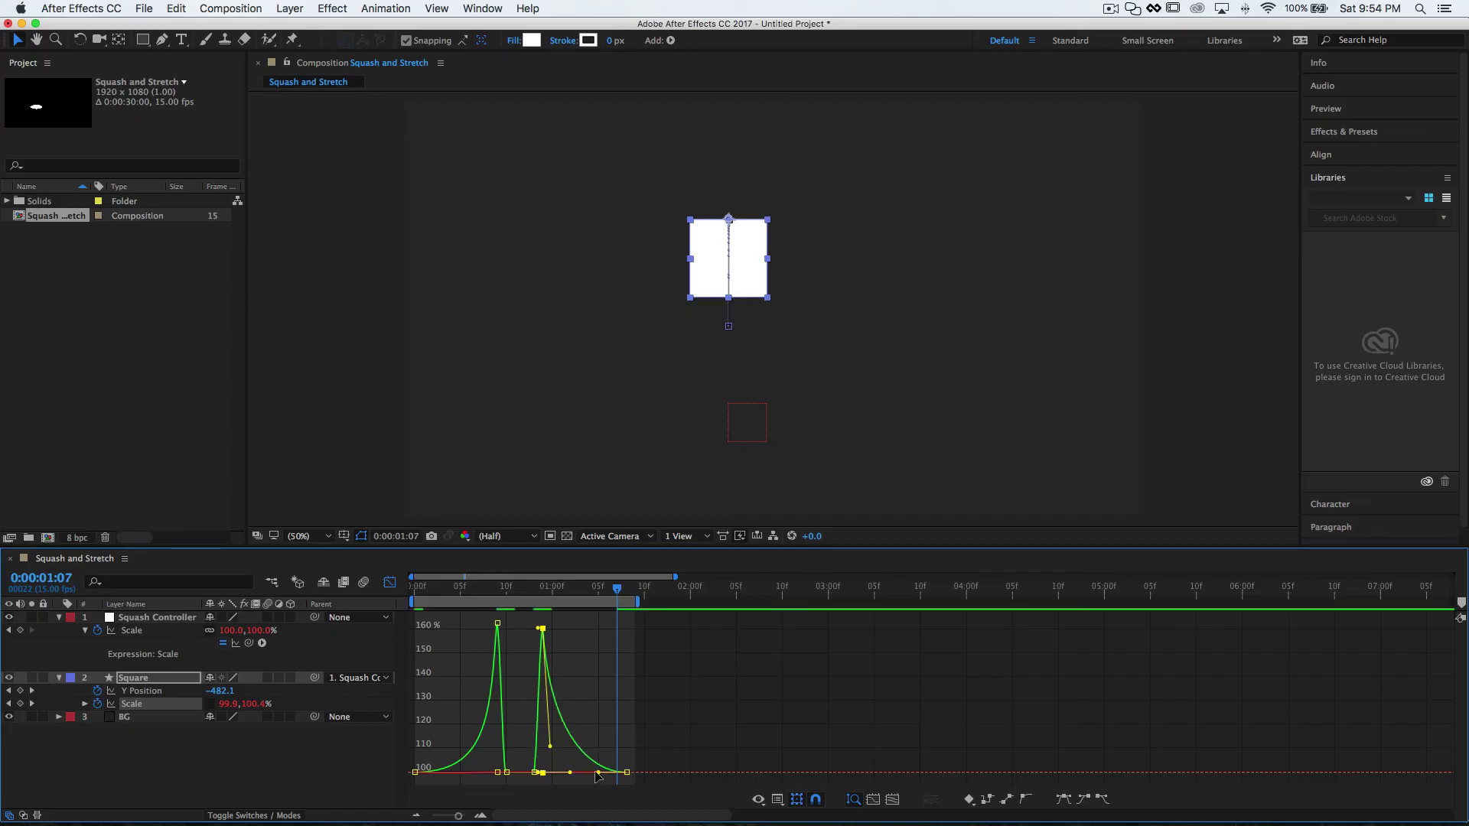
left_click(566, 774, "shift")
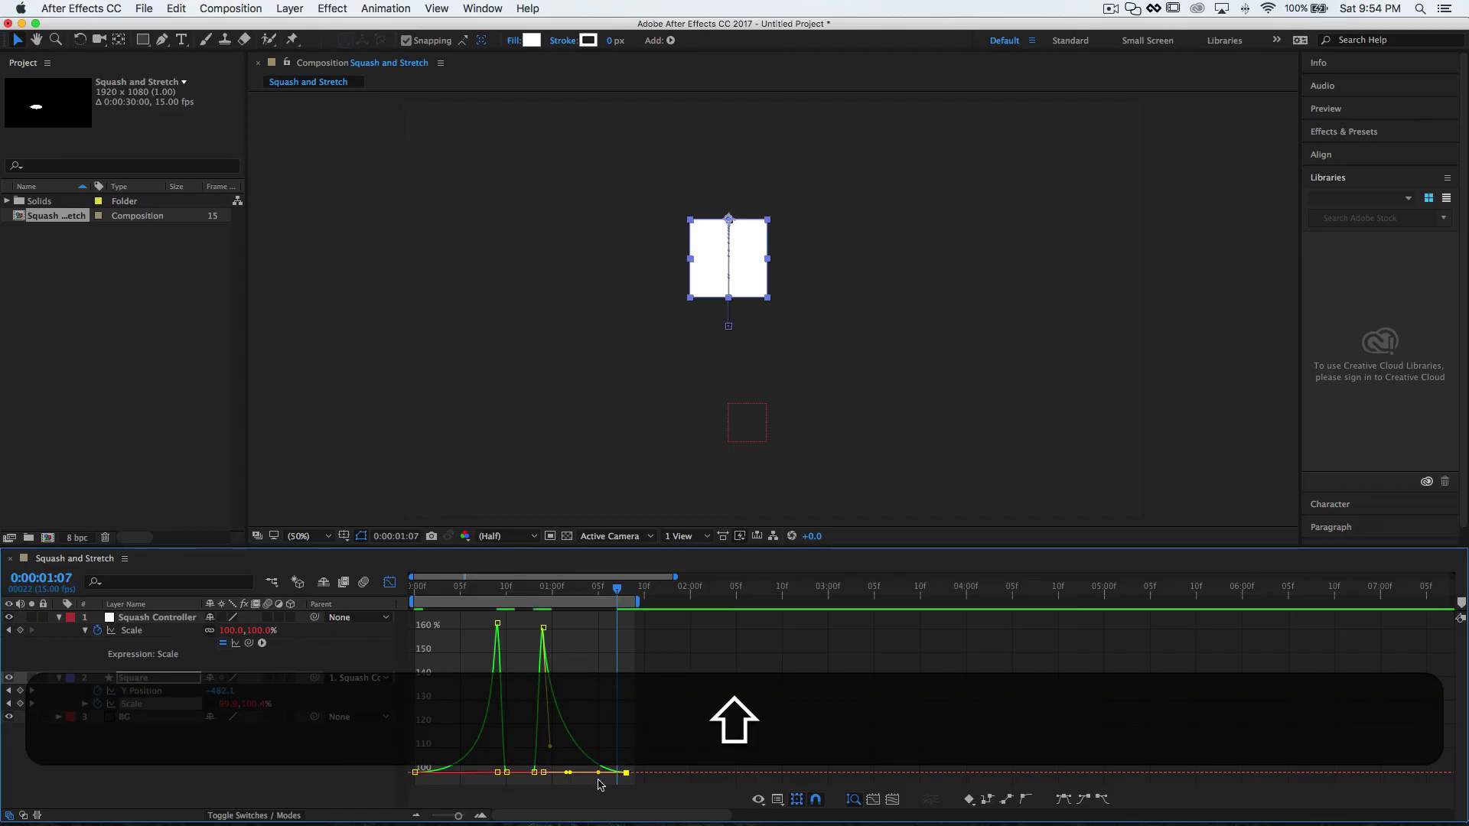
left_click_drag(599, 773, 564, 774)
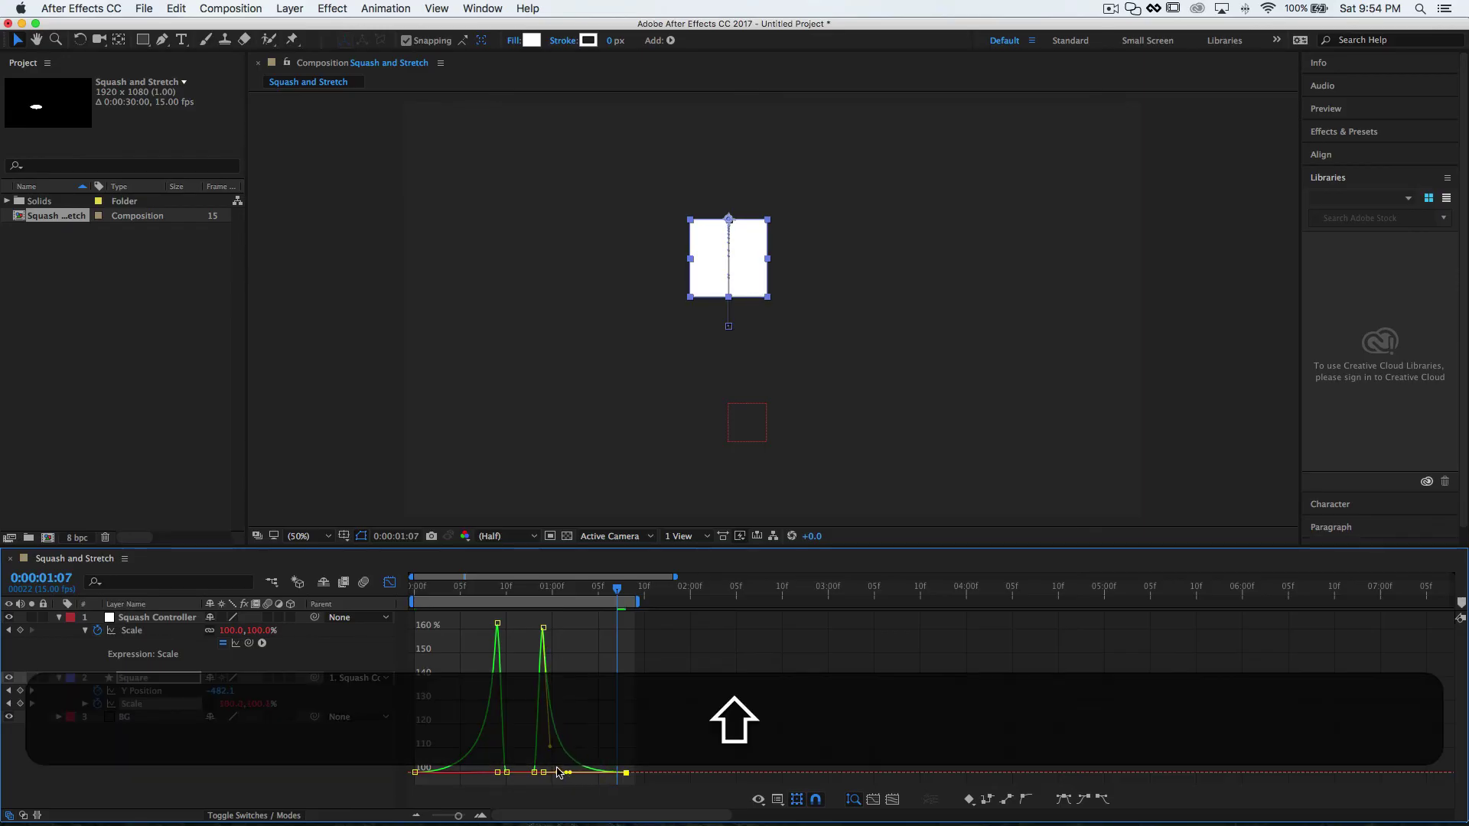
Step: Return to the keyframe view and preview the bounce animation
left_click(398, 586)
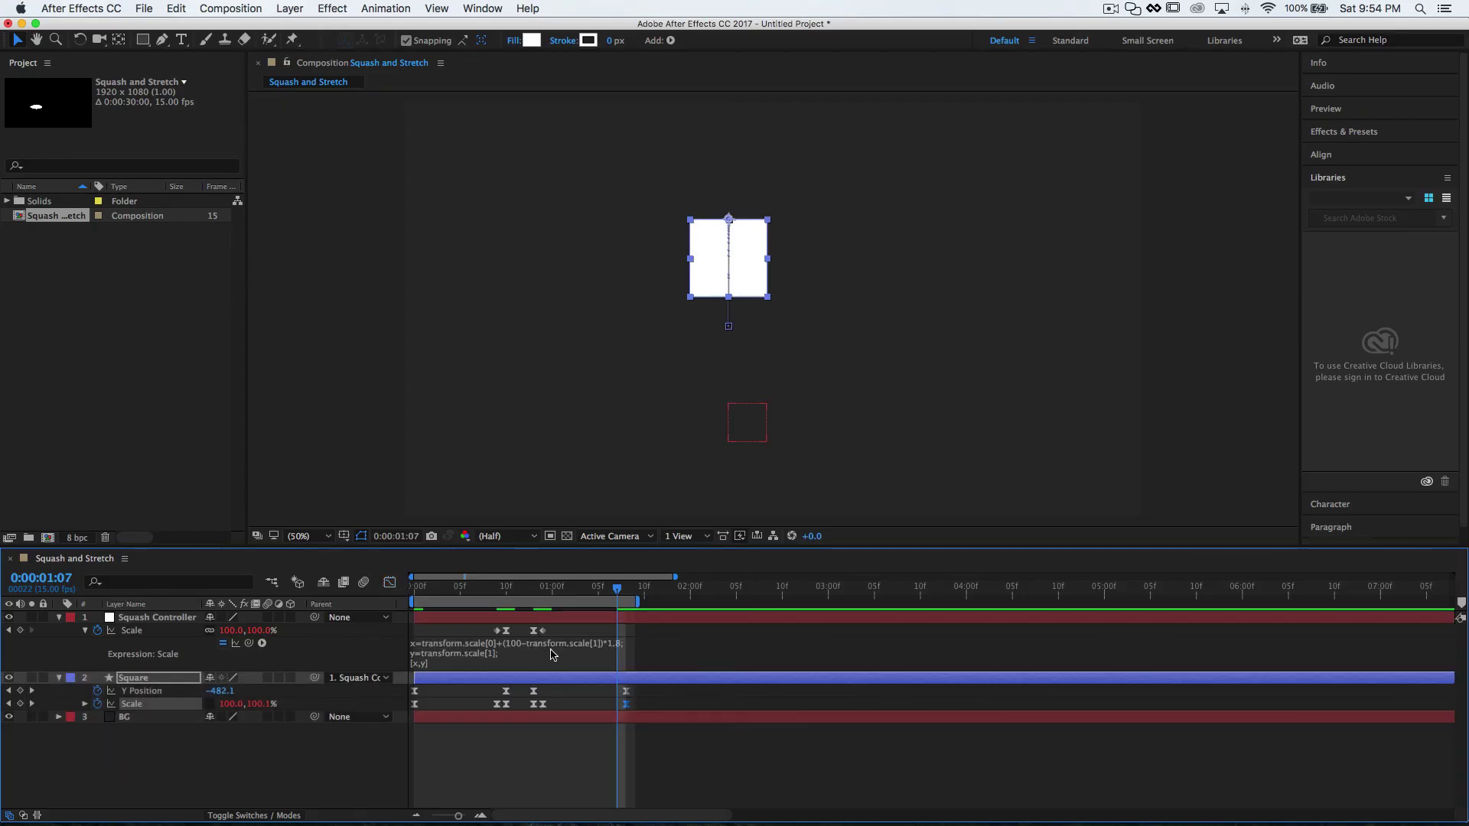
key("ctrl+0")
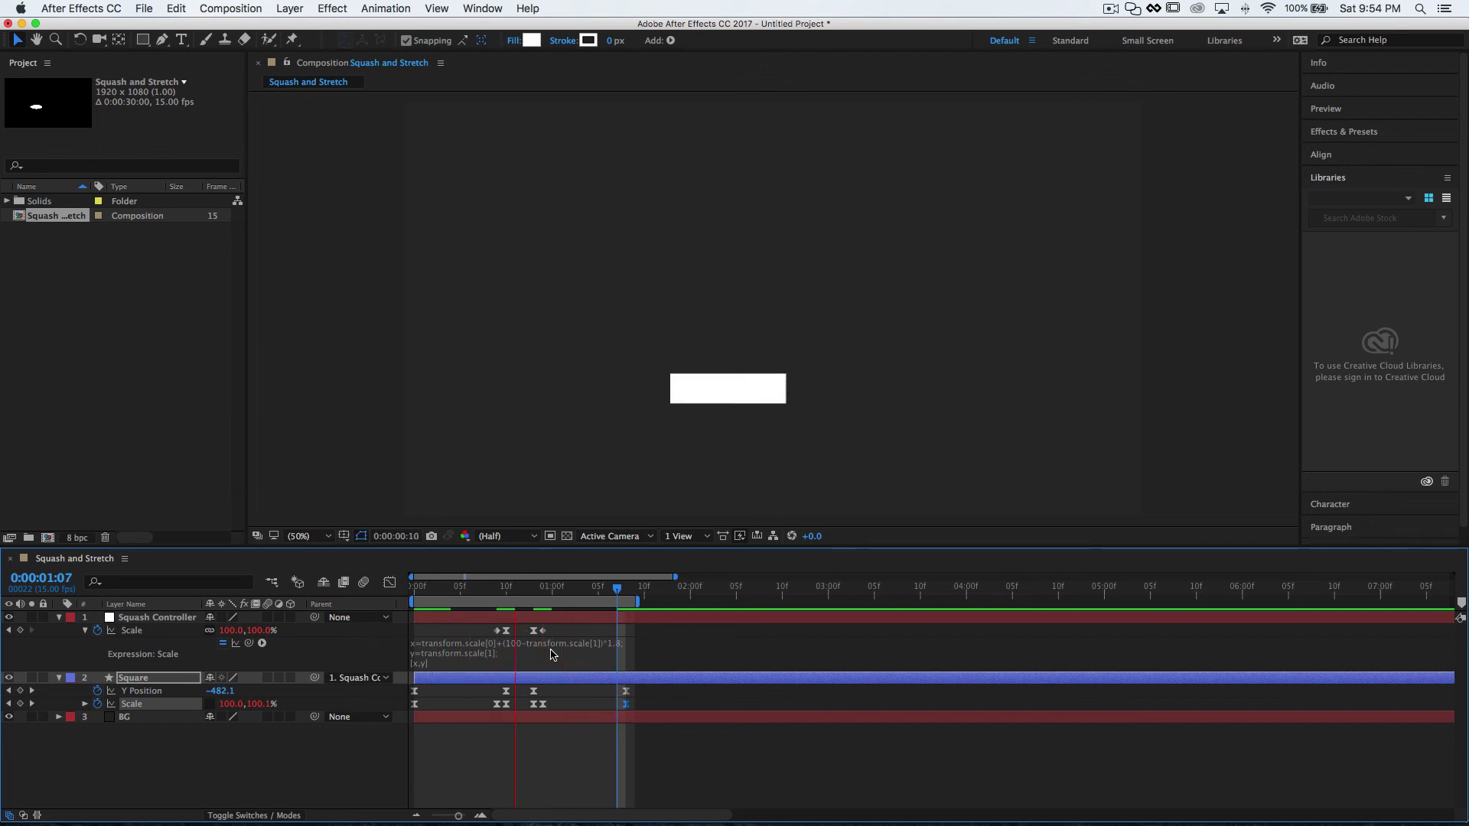
key("space")
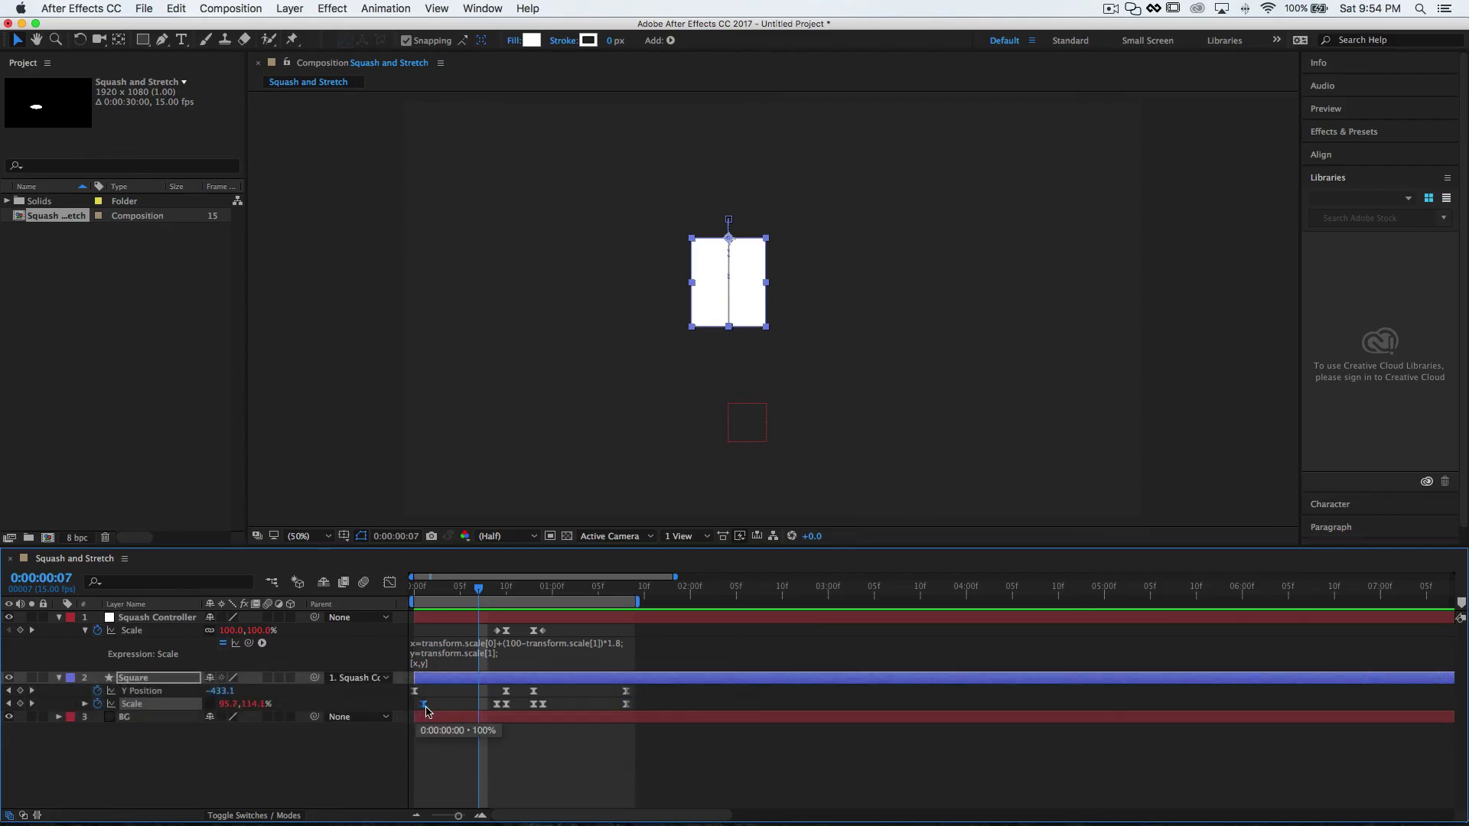
Step: Move the Square's first Scale keyframe to about 0:00:00:03, and preview the bounce with the Scale value graph shown
left_click_drag(424, 705, 445, 705)
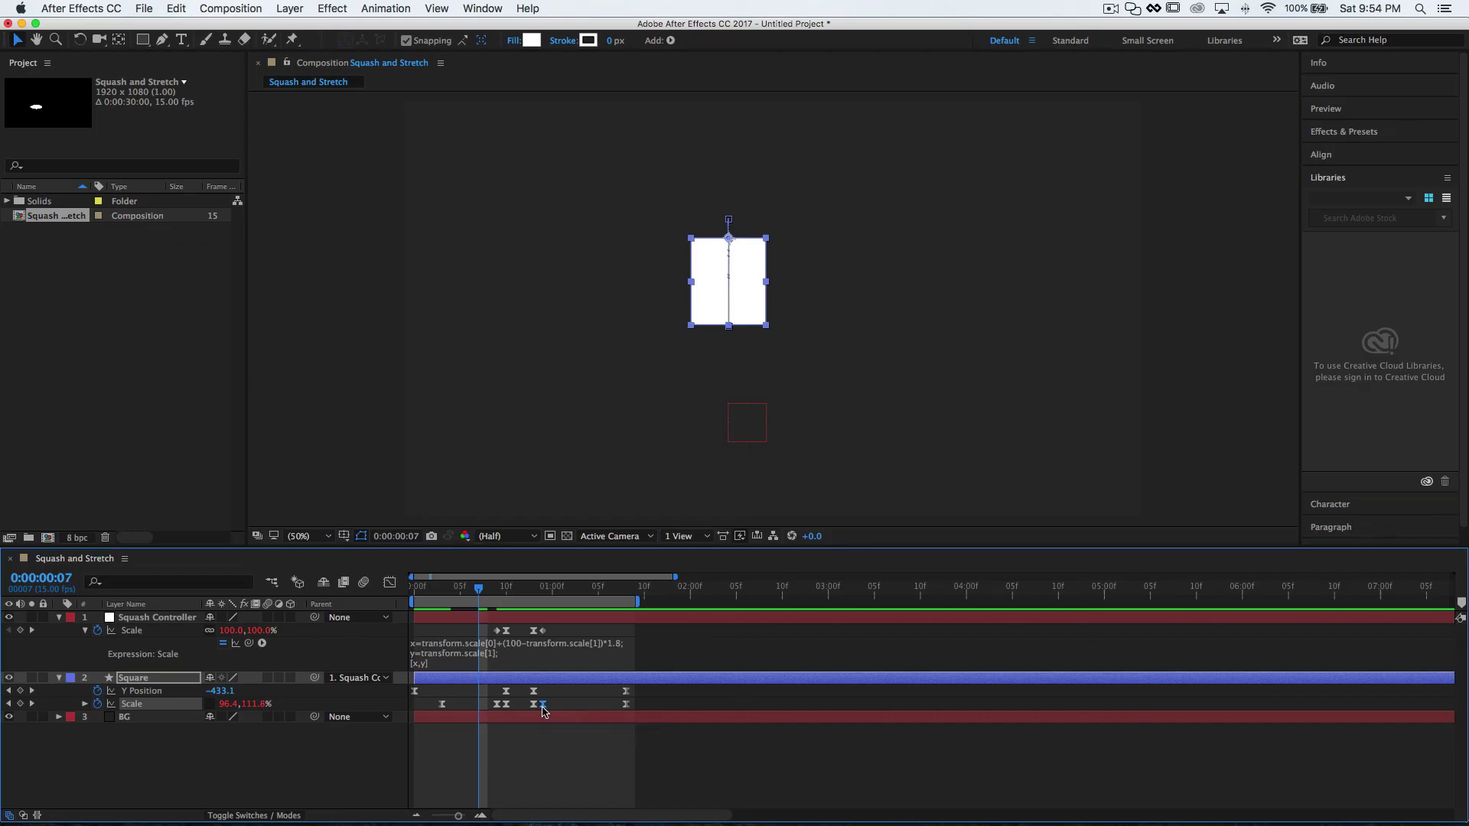
left_click(390, 584)
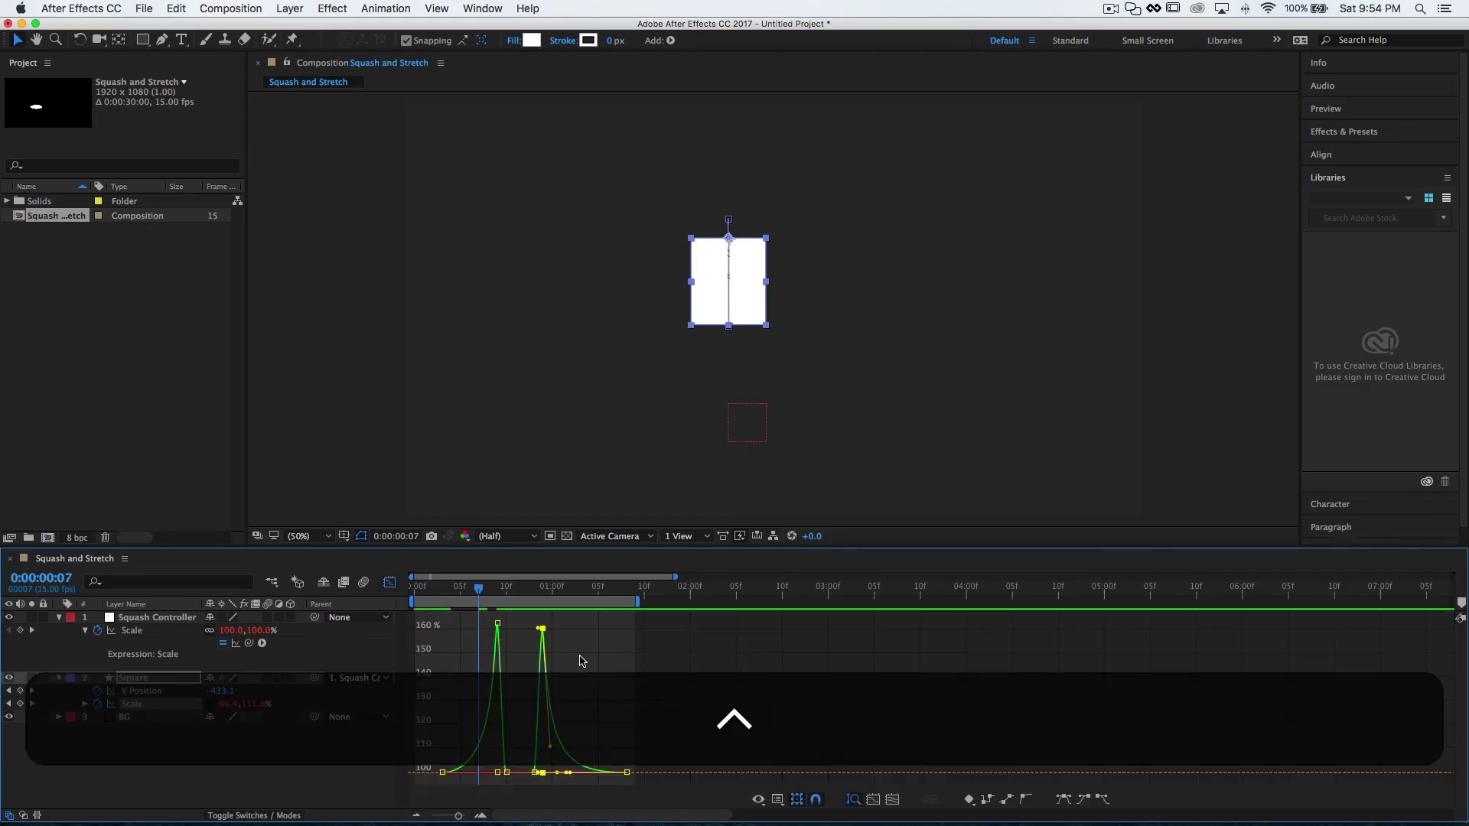
key("ctrl+0")
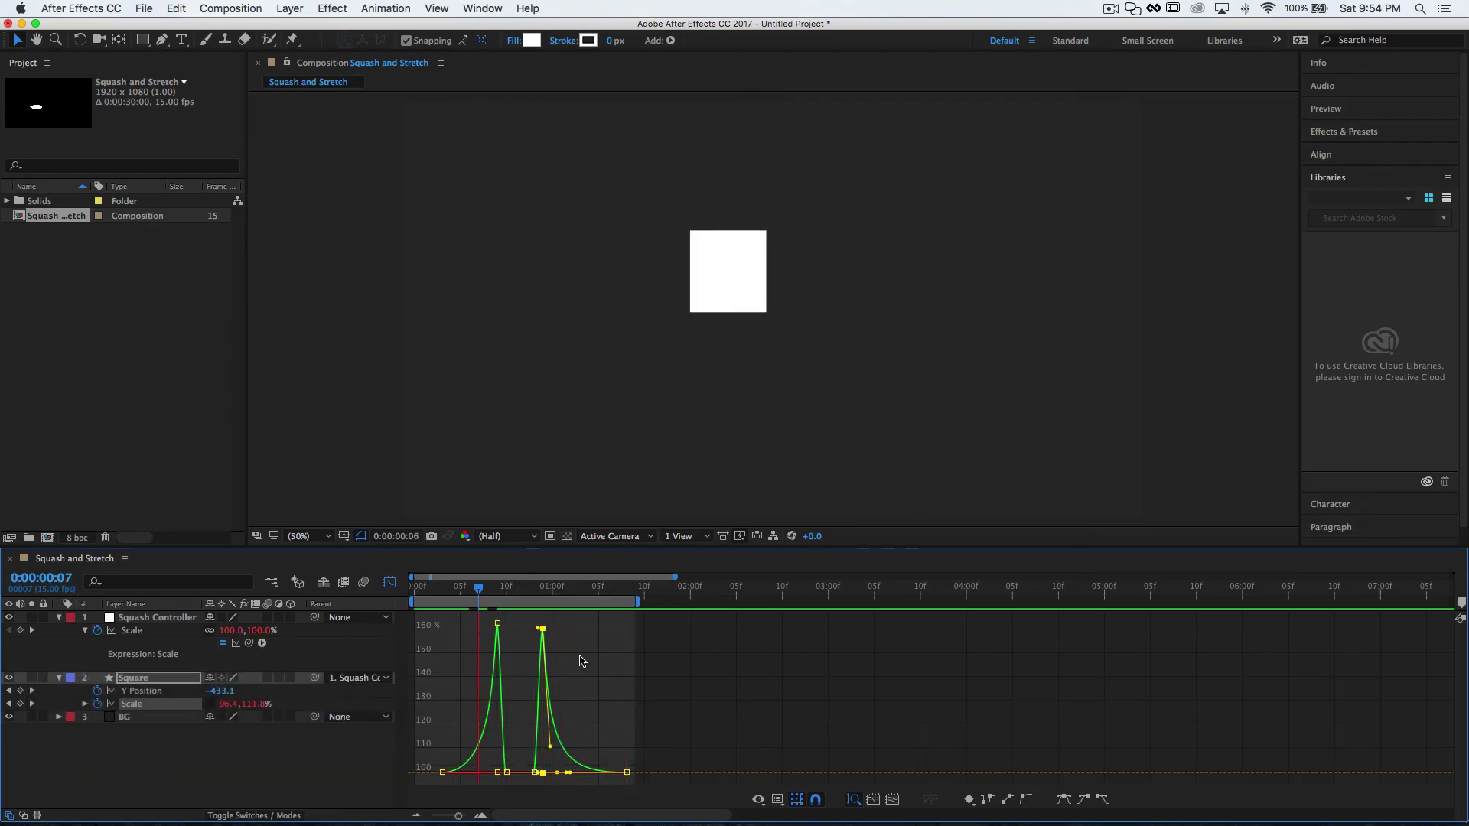
Step: Fine-tune the outgoing handle of the Square's Y Scale keyframe at 0:00:00:14, and return to the keyframe view
key("shift")
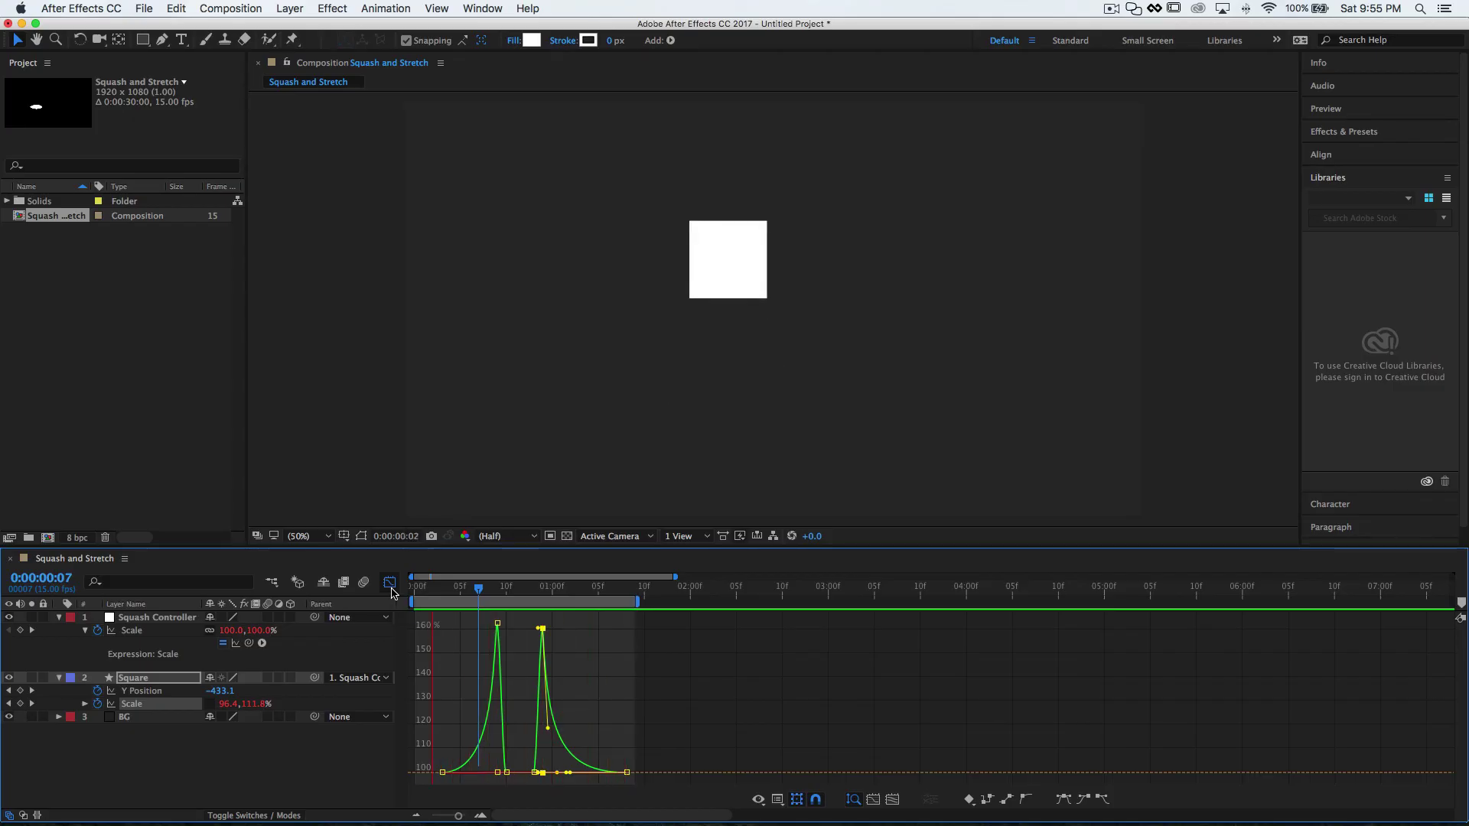
left_click(390, 585)
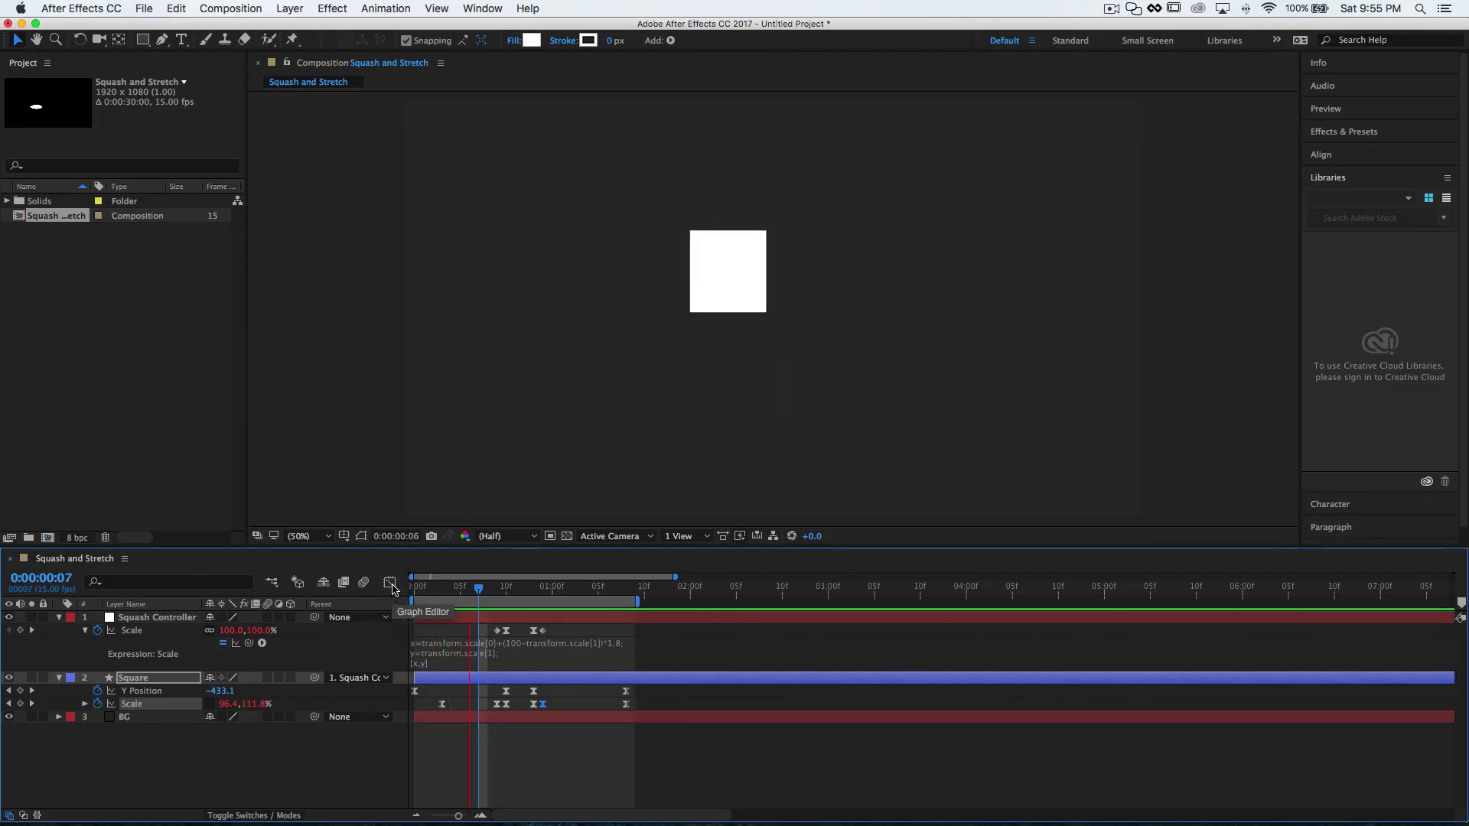
left_click(1110, 11)
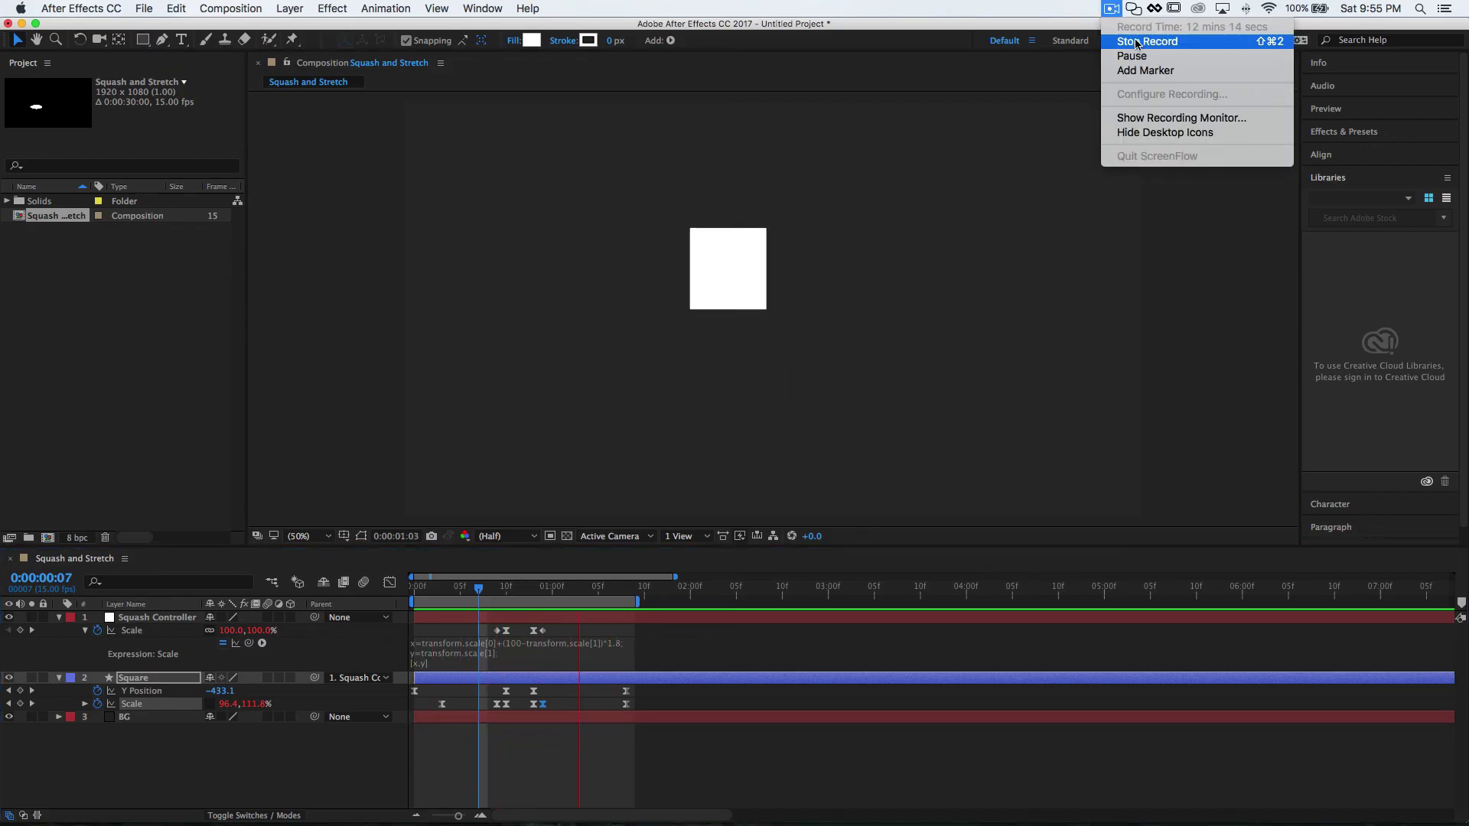